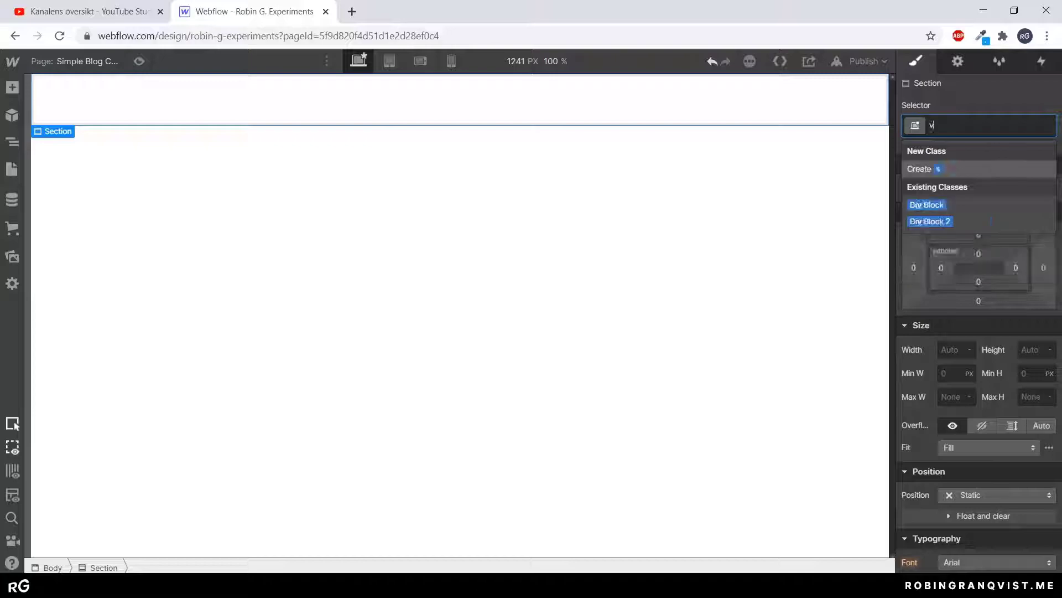
- Give the section the new class vid-s-center and set its display to flex
type("s-center")
key("Return")
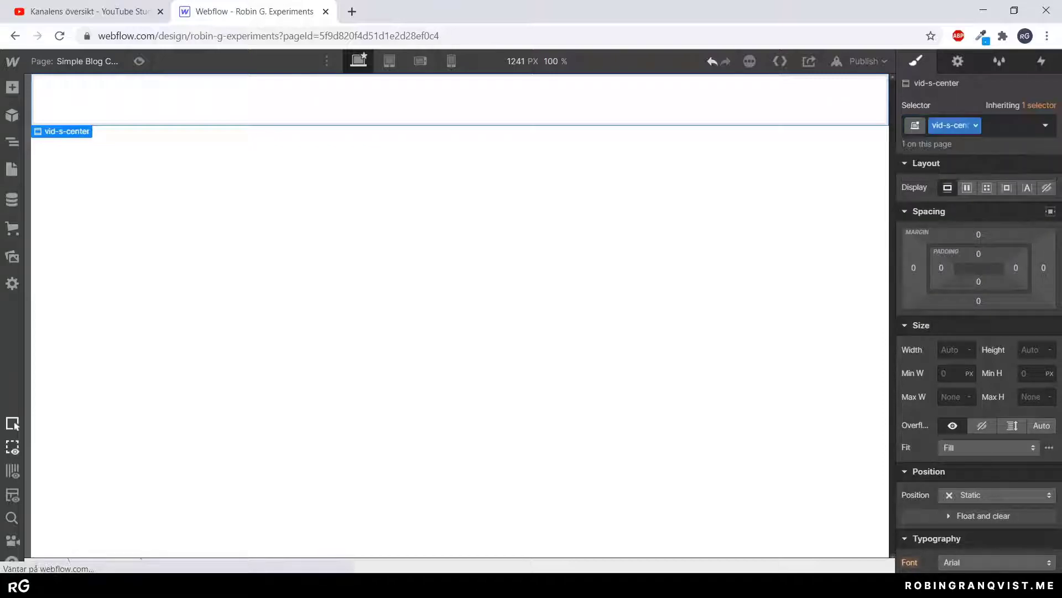
left_click(967, 187)
- Size the section to 100 VW wide and 100 VH high, and center its children on both axes
left_click(951, 449)
type("100vw")
key("Tab")
type("100vh")
key("Tab")
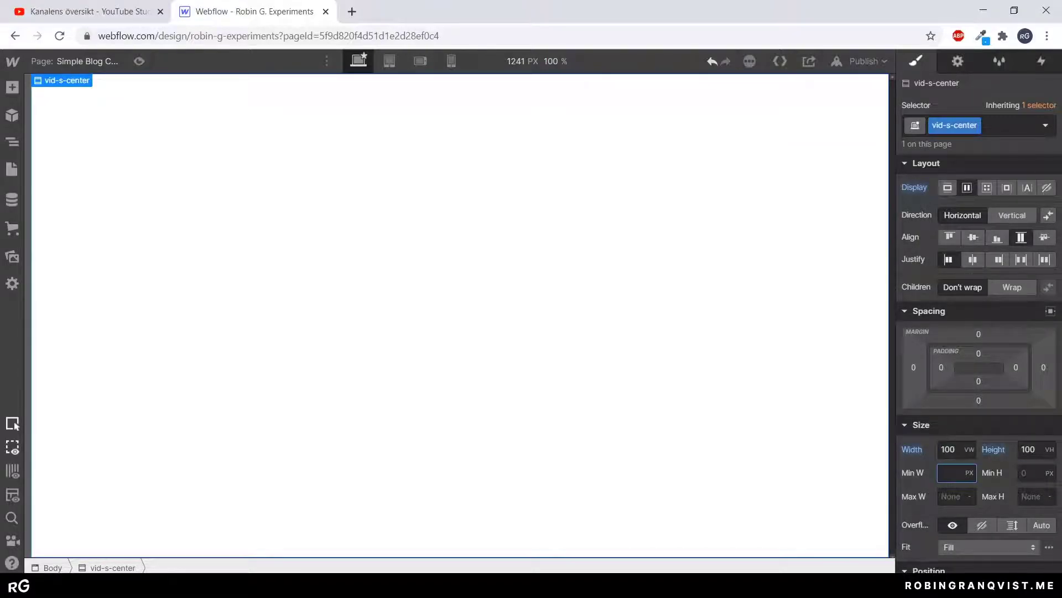
left_click(972, 236)
left_click(972, 259)
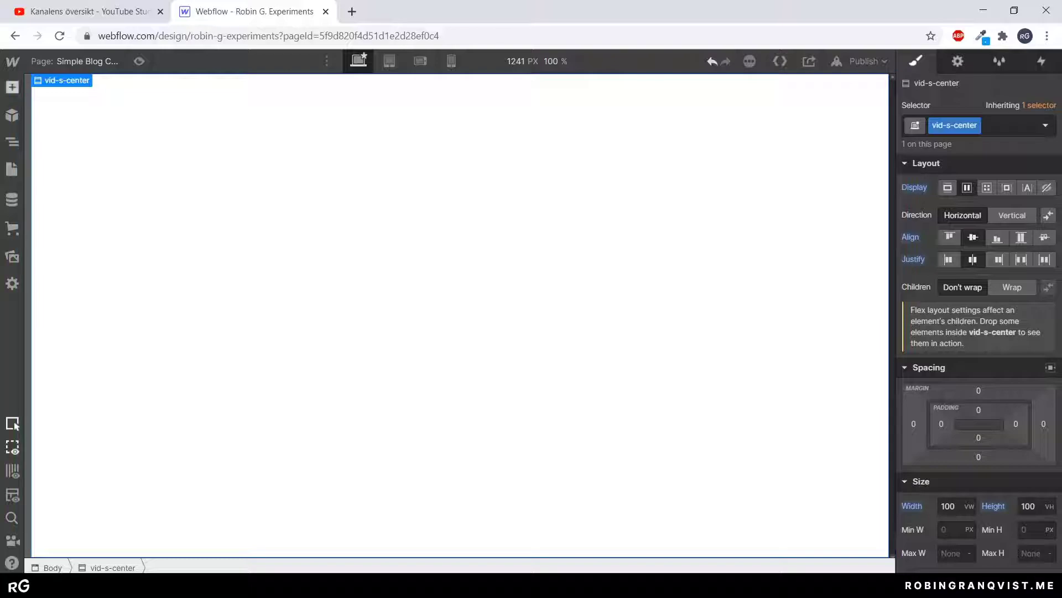
- Add a div block inside the section and give it the class vid-card-wrapper
left_click(12, 87)
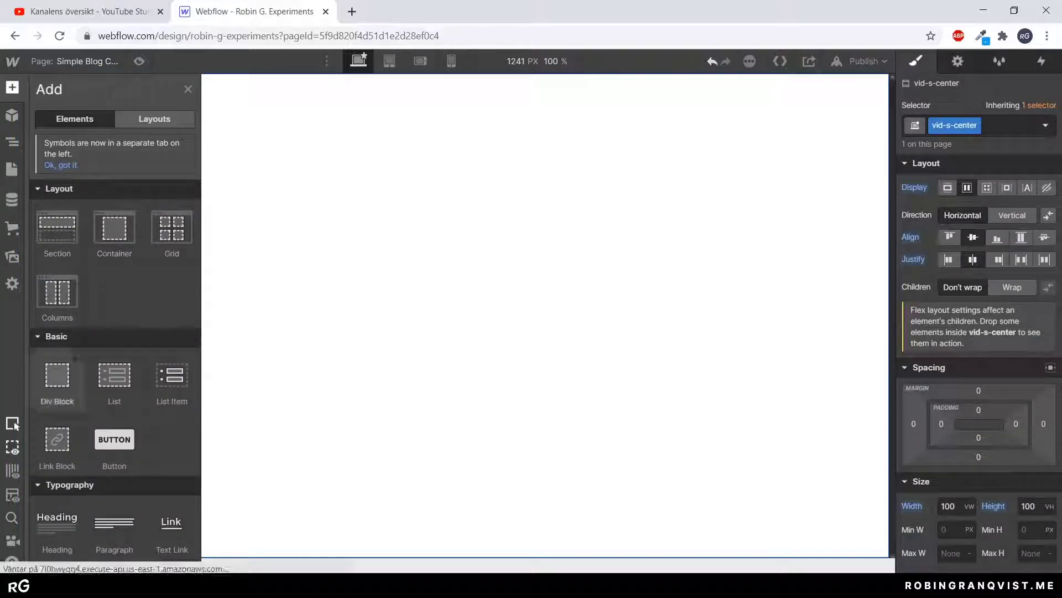
left_click(76, 360)
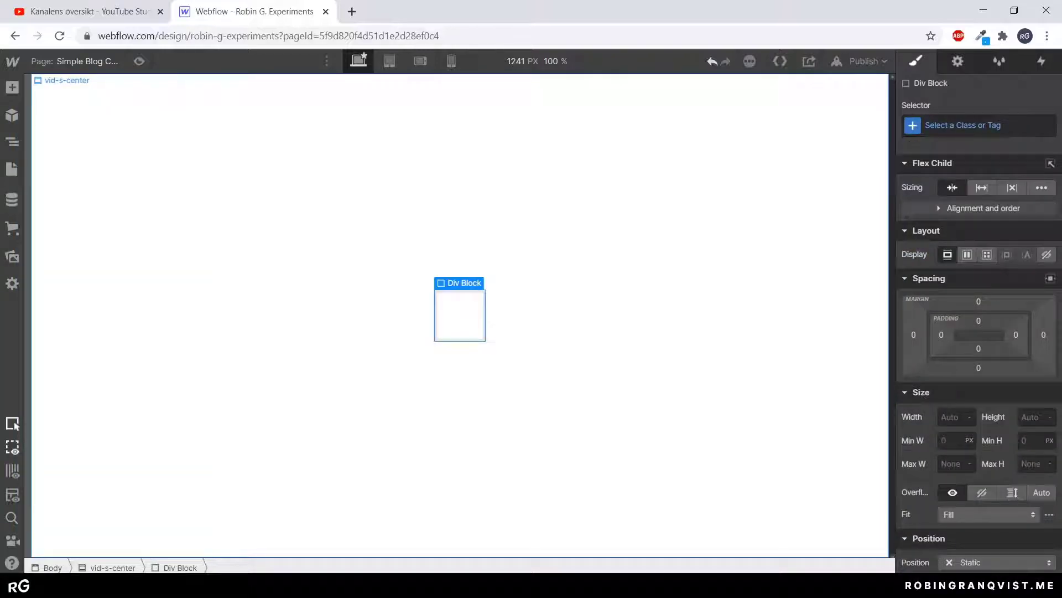
key("ctrl+Return")
type("vid-card-wrapper")
key("Return")
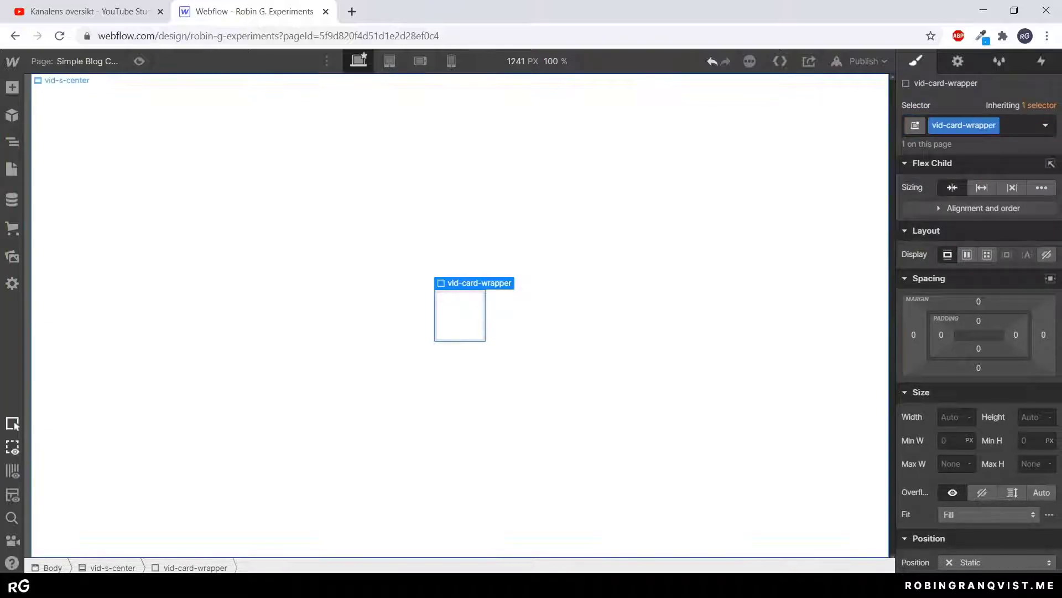
- Set the card wrapper's maximum width to 400 px
left_click(953, 463)
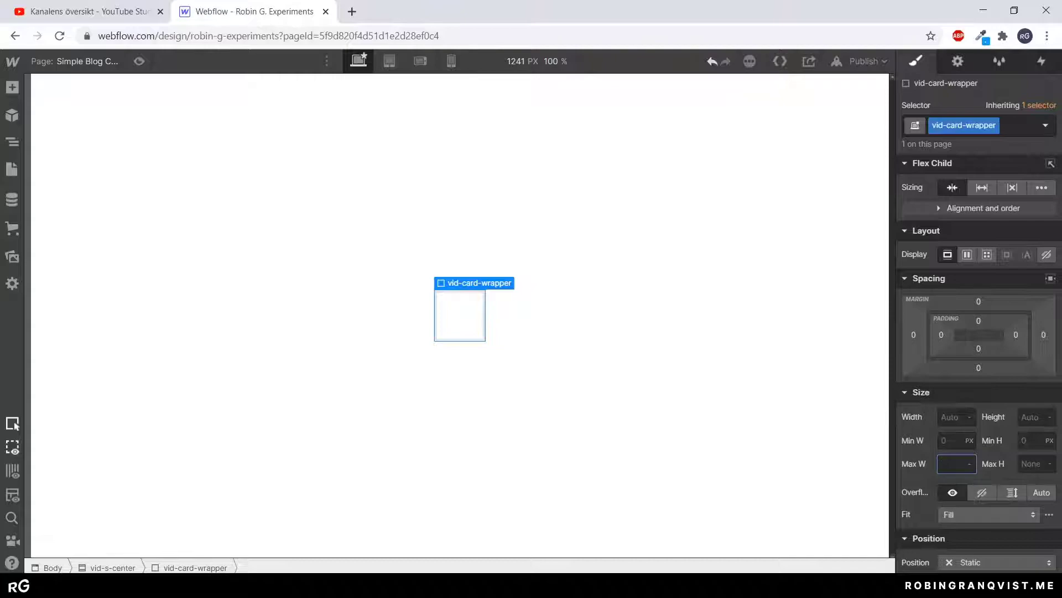
type("400")
key("Tab")
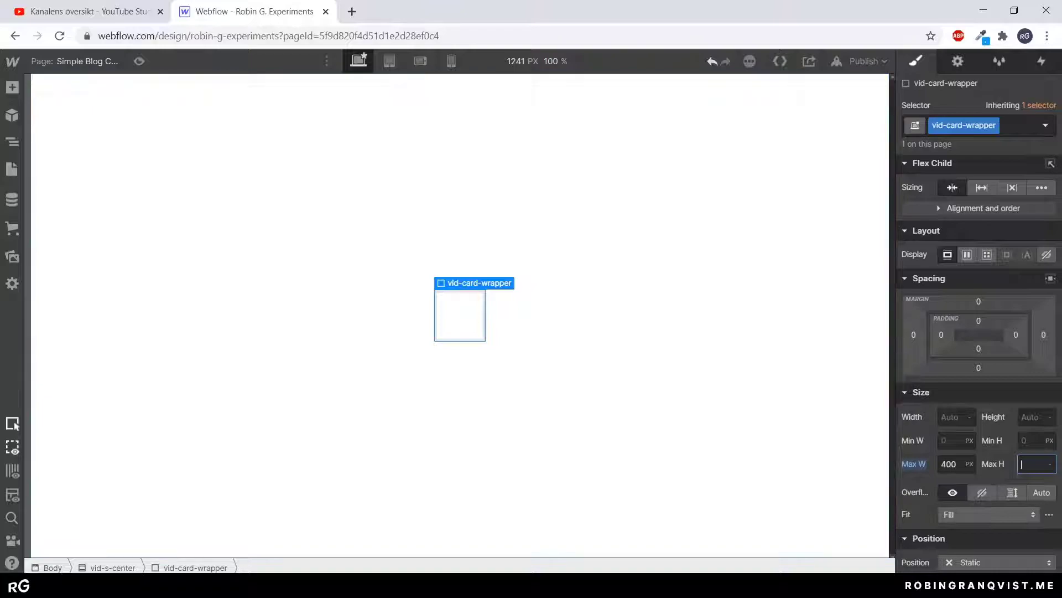
- Add a div block inside the card wrapper with the class vid-card-img-wrapper and set its overflow to hidden
left_click(13, 87)
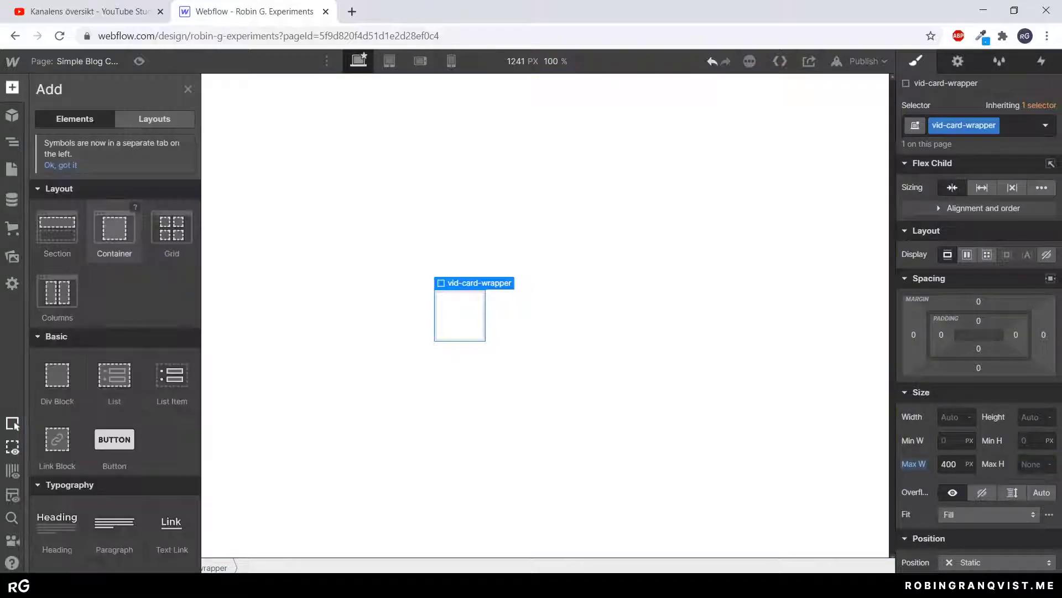
left_click(57, 375)
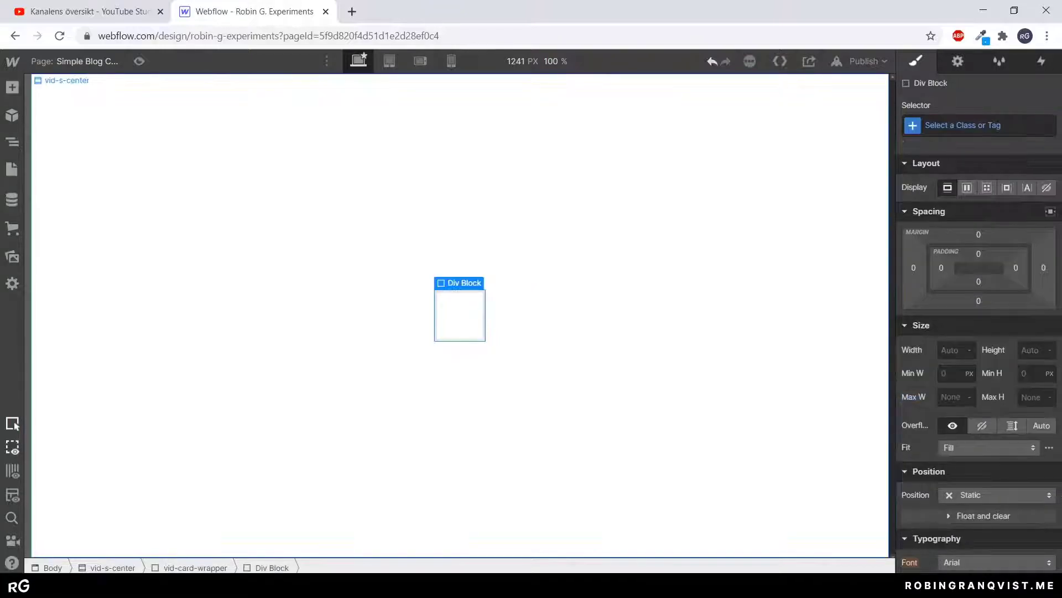
key("ctrl+Return")
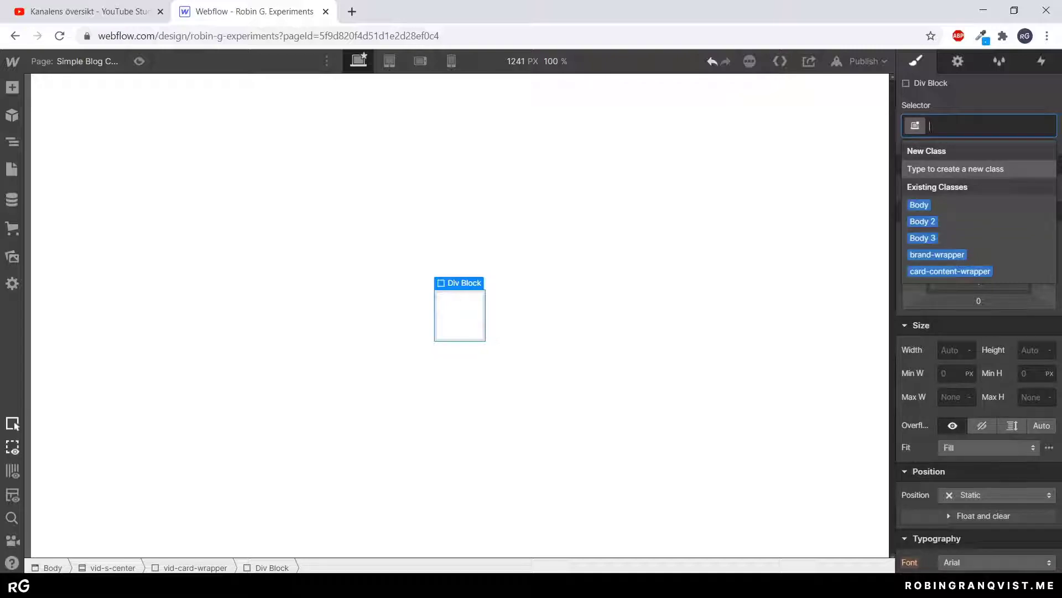
type("card")
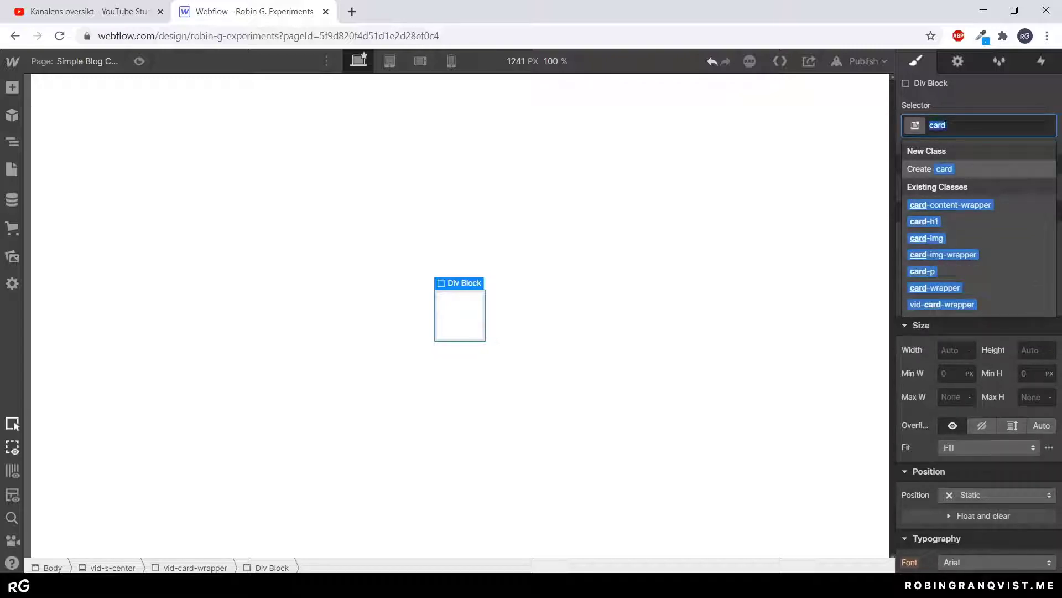
type("vid-card-img")
type("-warppe")
key("BackSpace")
key("BackSpace")
key("BackSpace")
type("pper")
key("Return")
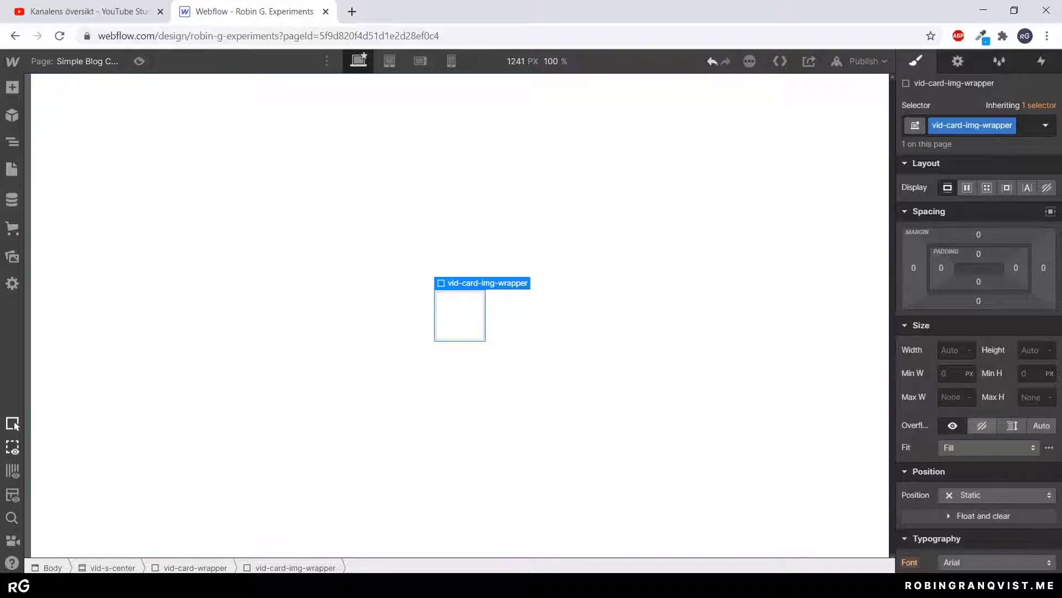
left_click(982, 425)
- Insert an image element inside the image wrapper, using the laptop and coffee cup picture from the assets
key("a")
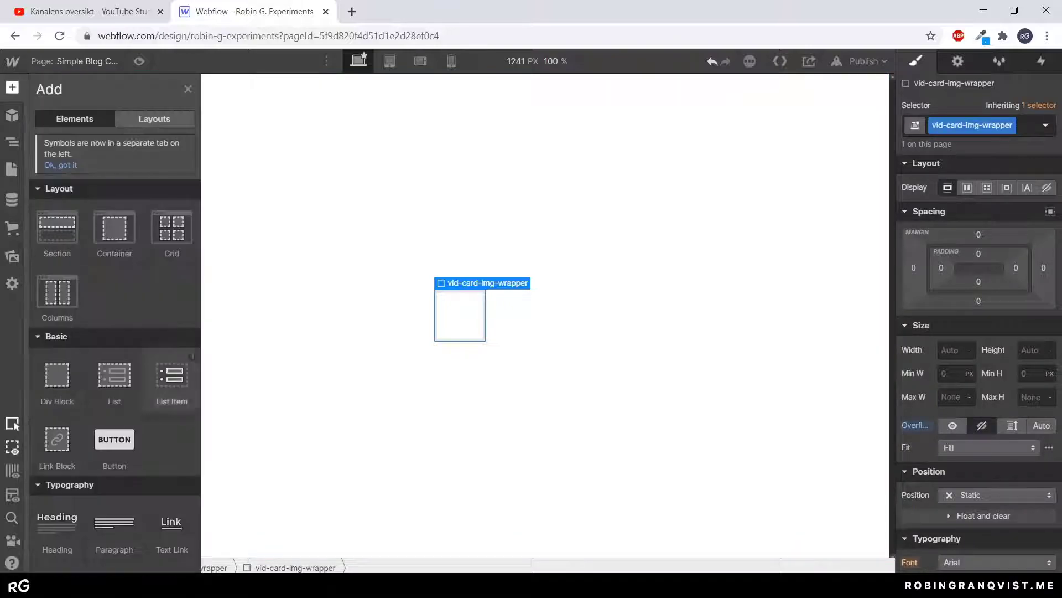
scroll(115, 387, "down", 5)
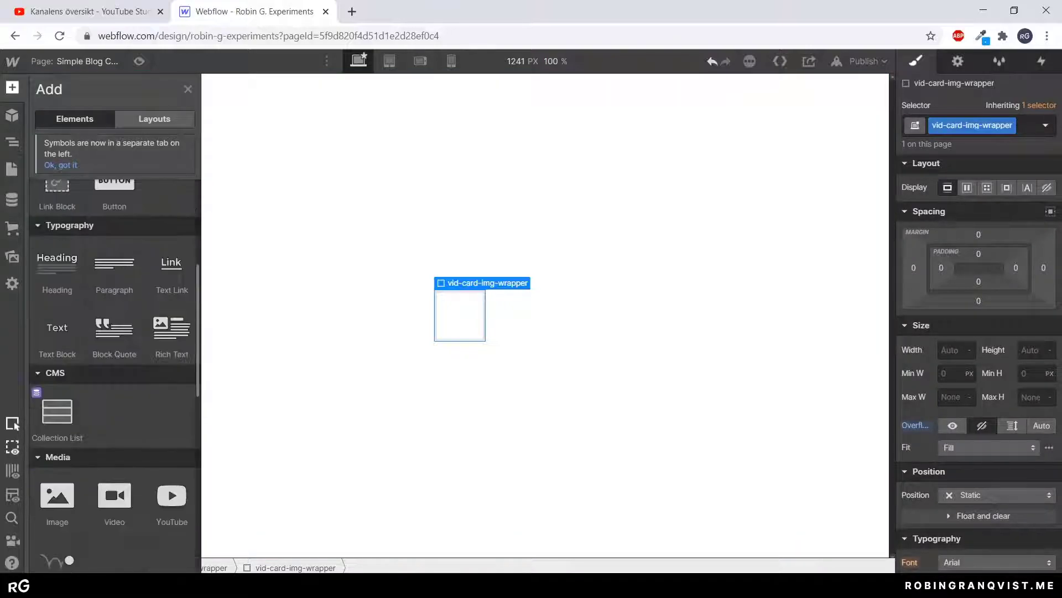
left_click(56, 501)
left_click(543, 358)
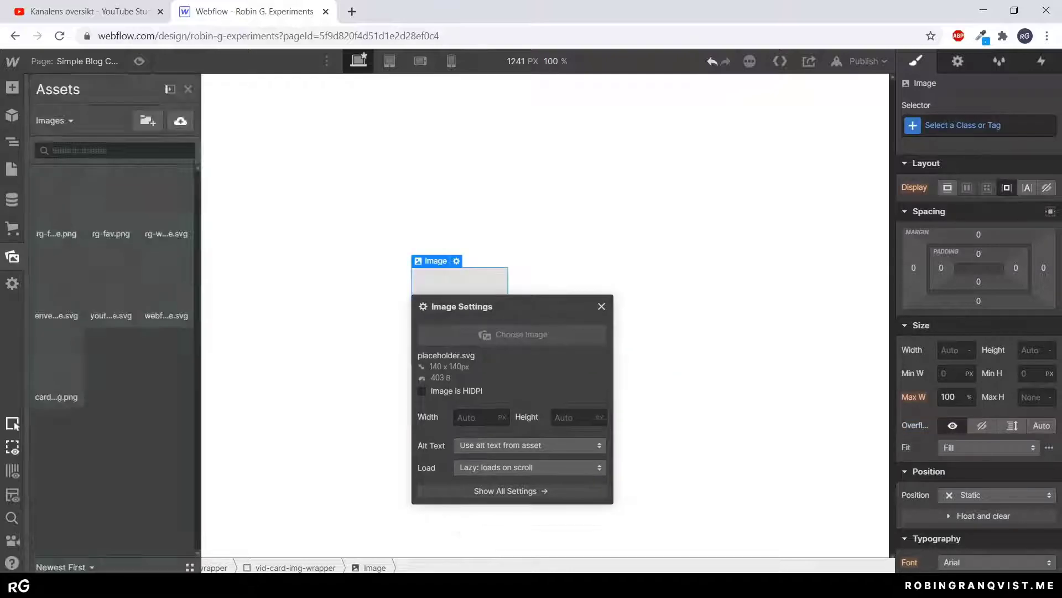
left_click(55, 359)
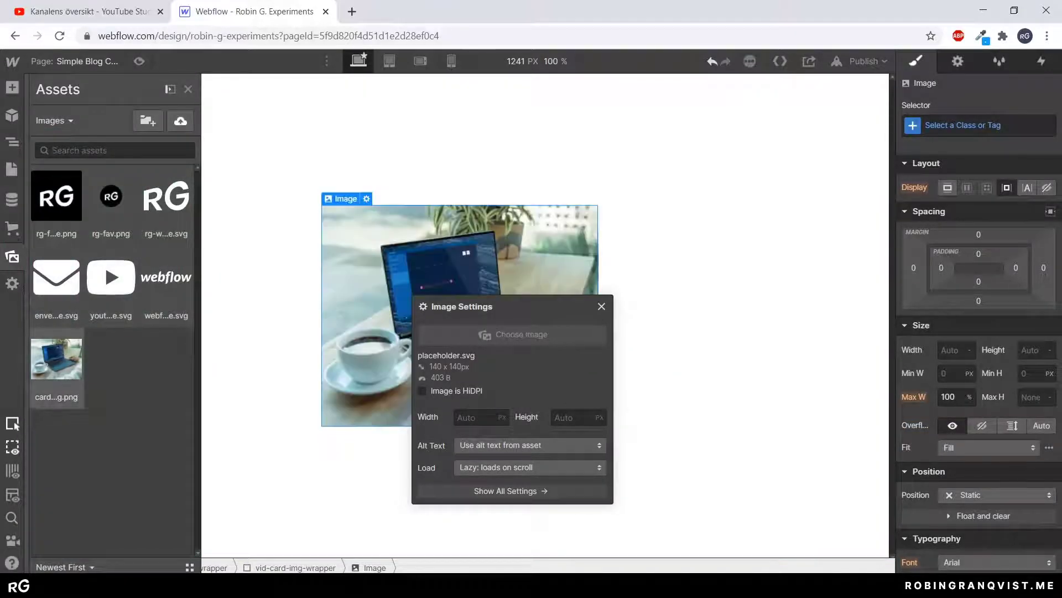
left_click(512, 244)
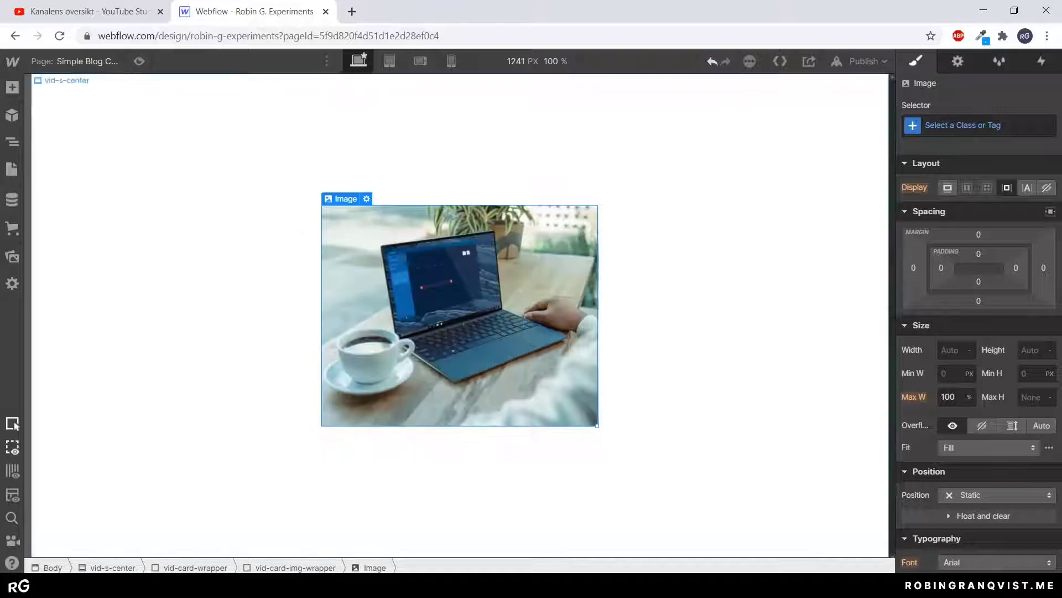
- Give the laptop image the new class vid-card-img
key("ctrl+Return")
type("vid-card-img")
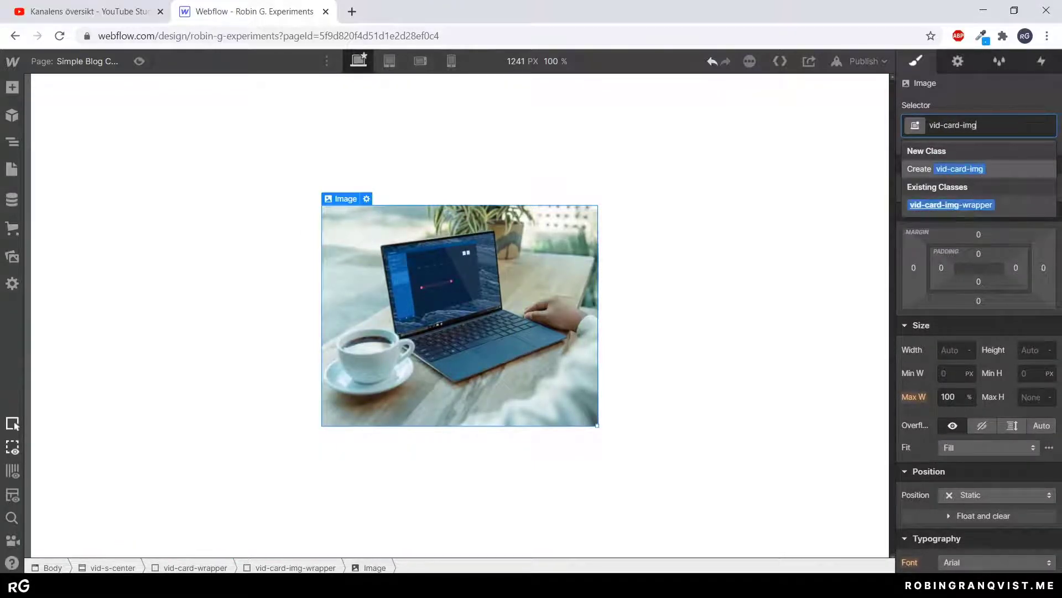
key("Return")
- Add a div block below the image inside vid-card-wrapper, with the class vid-card-content-wrapper and 40 px padding on all sides
mouse_move(357, 198)
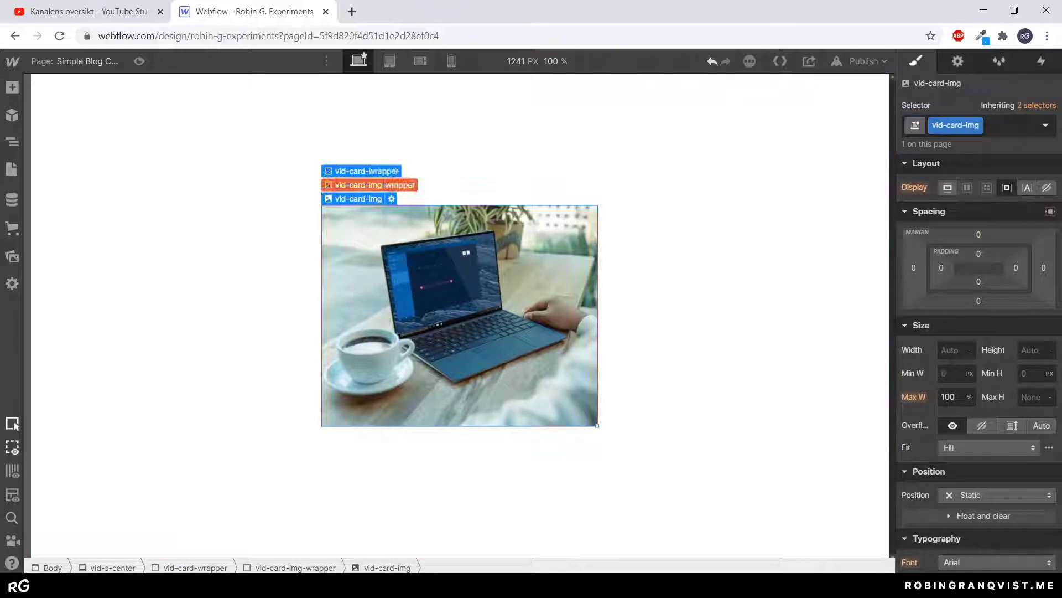
left_click(361, 171)
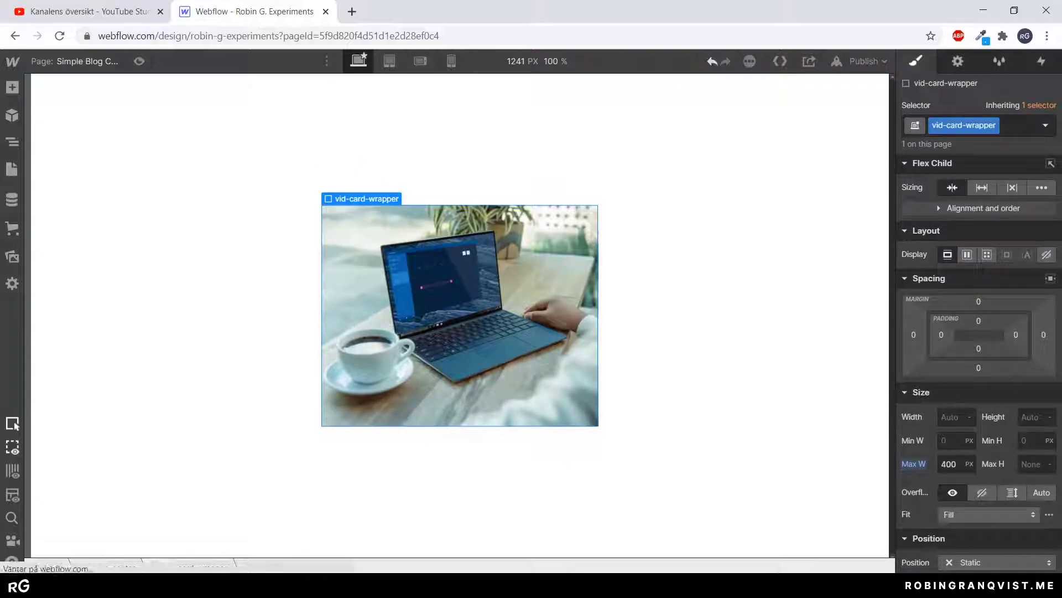
left_click(460, 332)
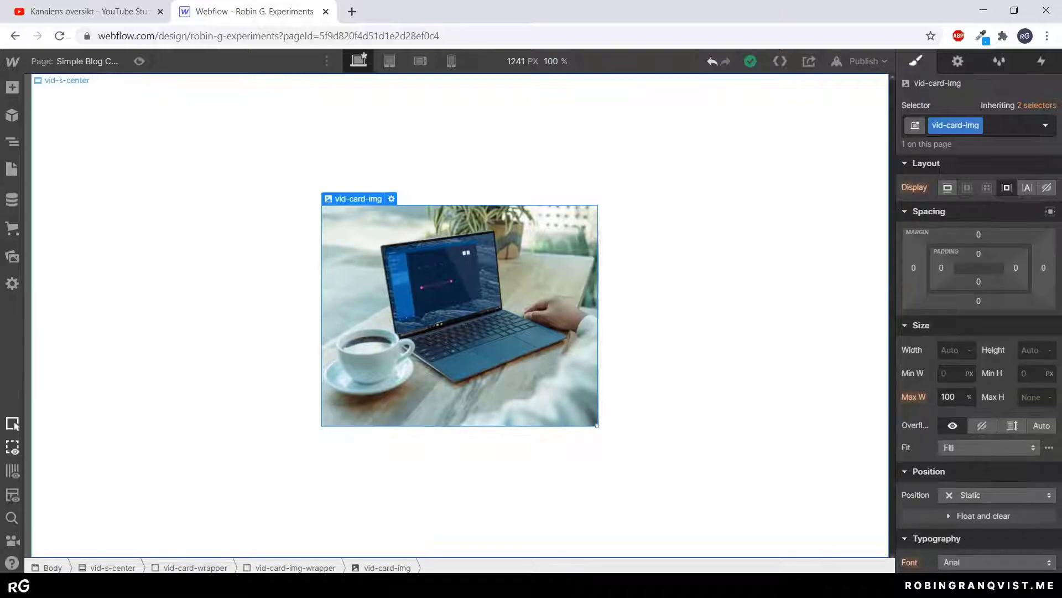
mouse_move(358, 199)
left_click(361, 171)
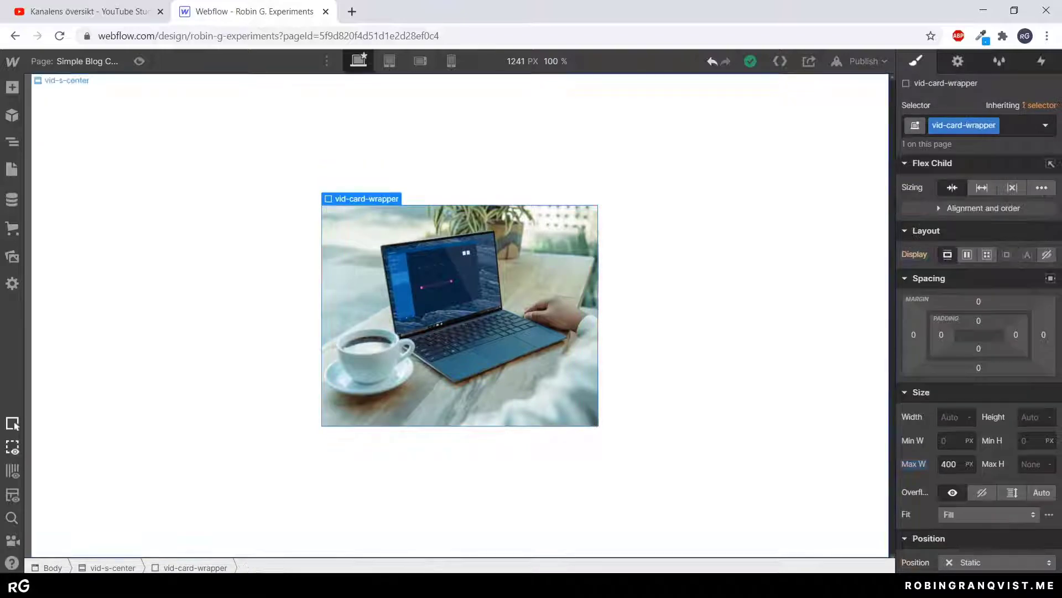
left_click(12, 88)
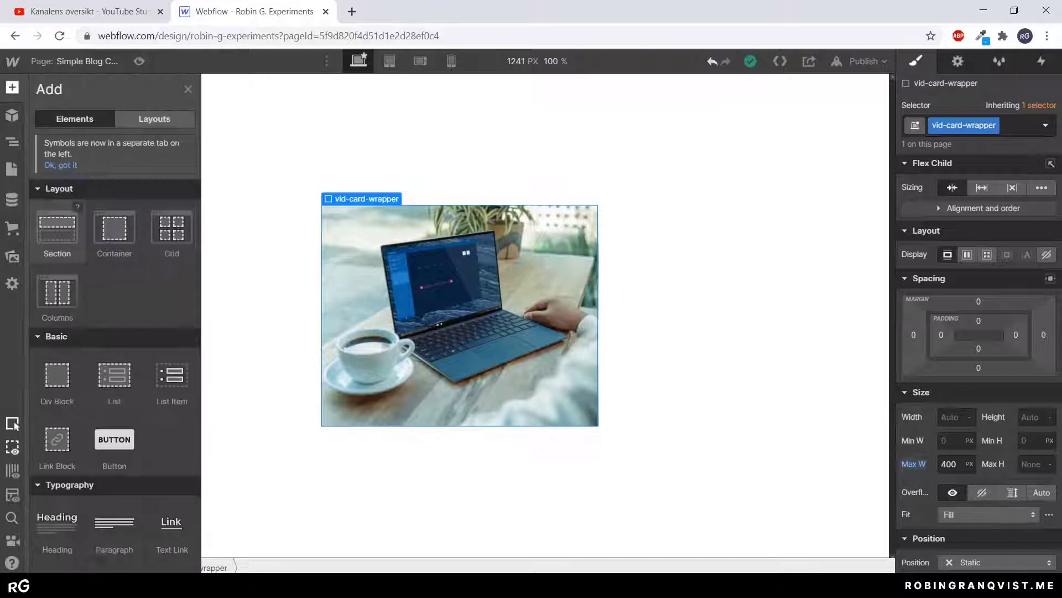
left_click(56, 379)
key("ctrl+Return")
type("vid-card-con")
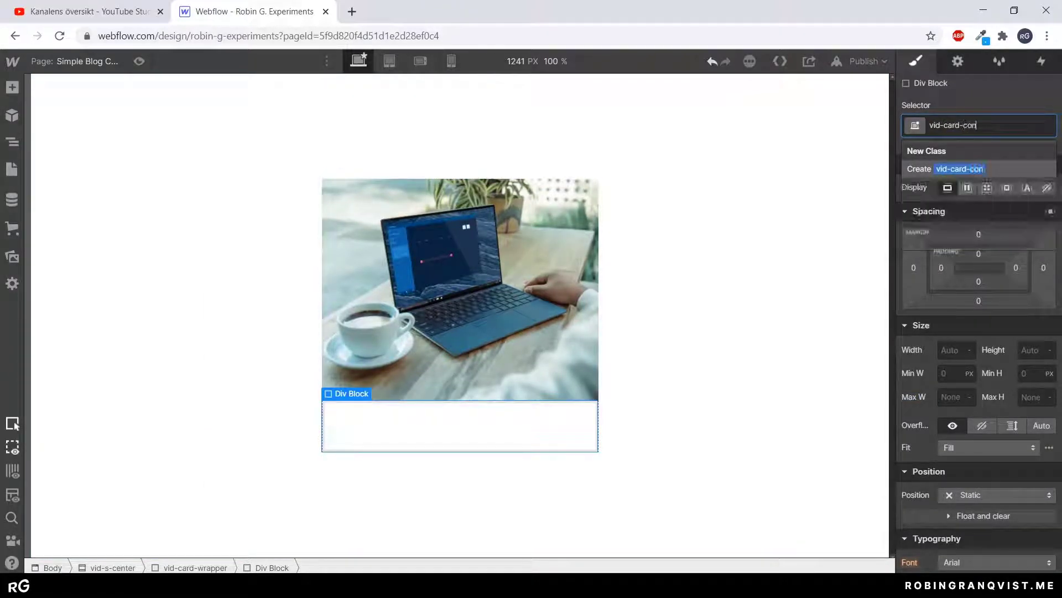
type("tent-warpper")
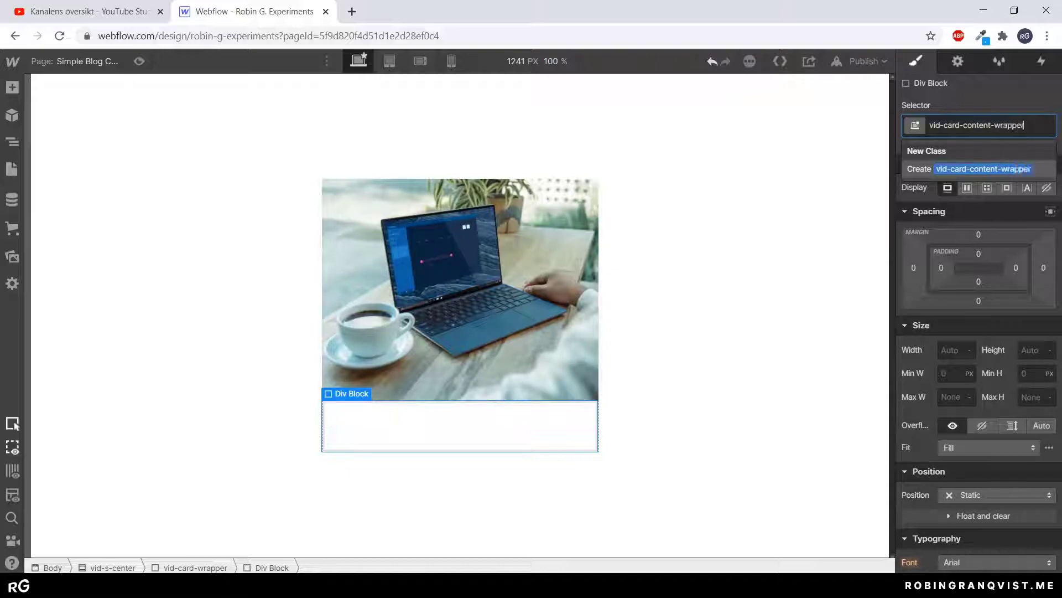
key("Return")
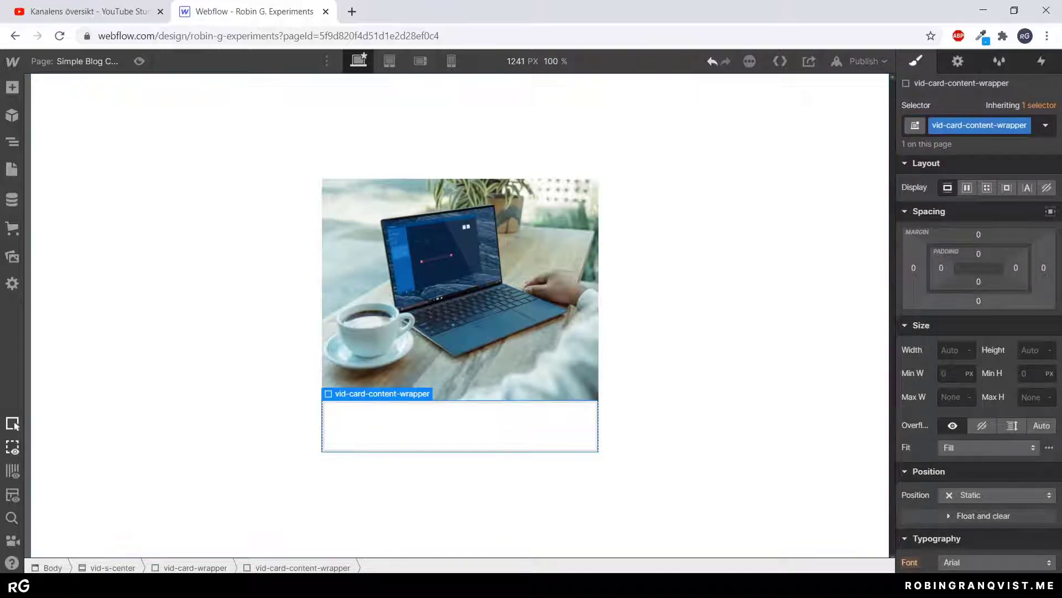
left_click_drag(979, 281, 979, 259)
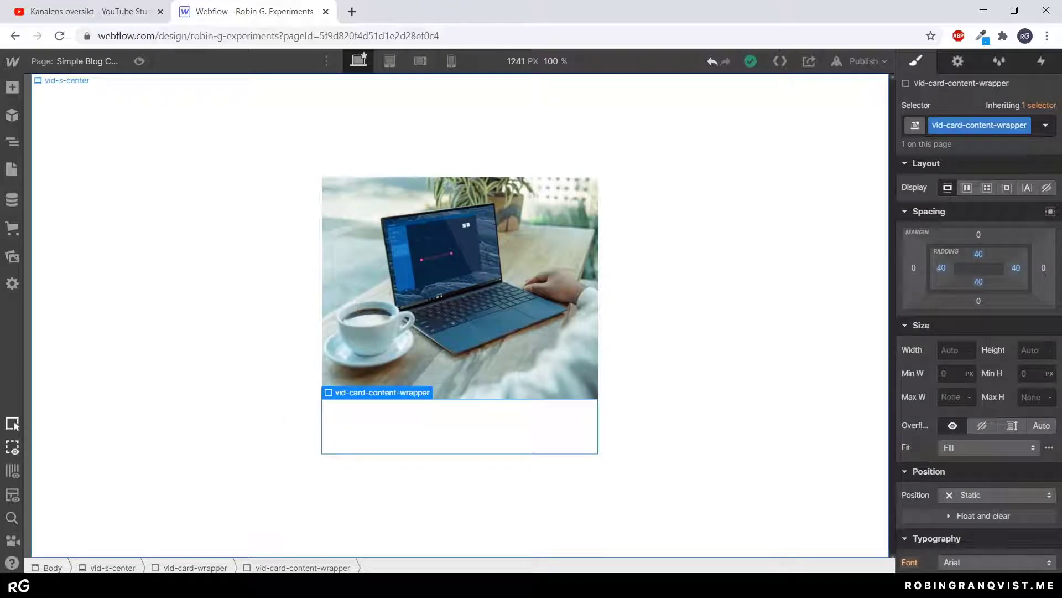
- Add an H1 heading inside the card's content wrapper
left_click(13, 87)
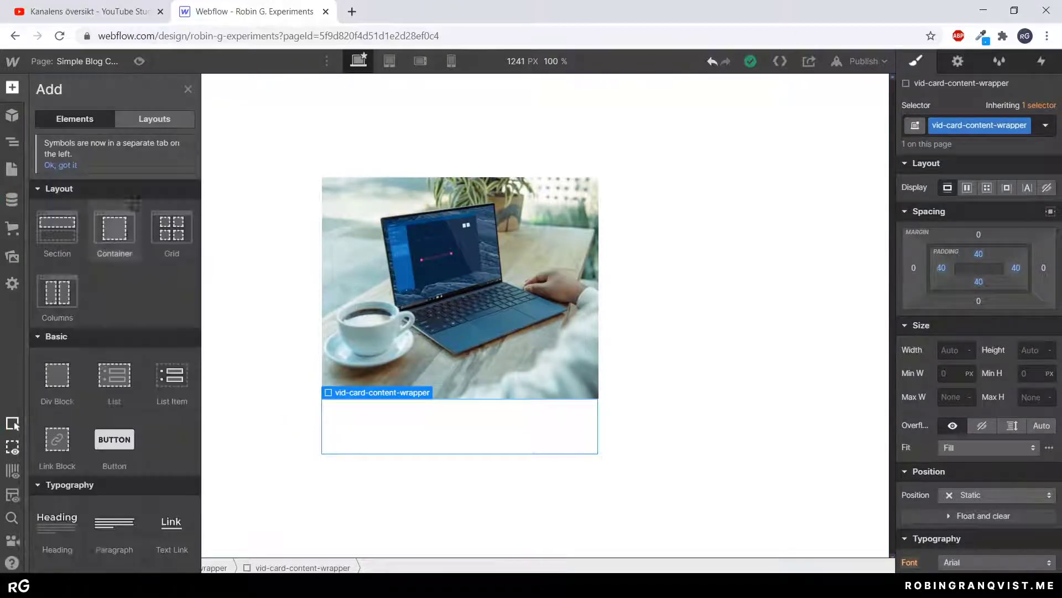
scroll(114, 332, "down", 5)
left_click(57, 266)
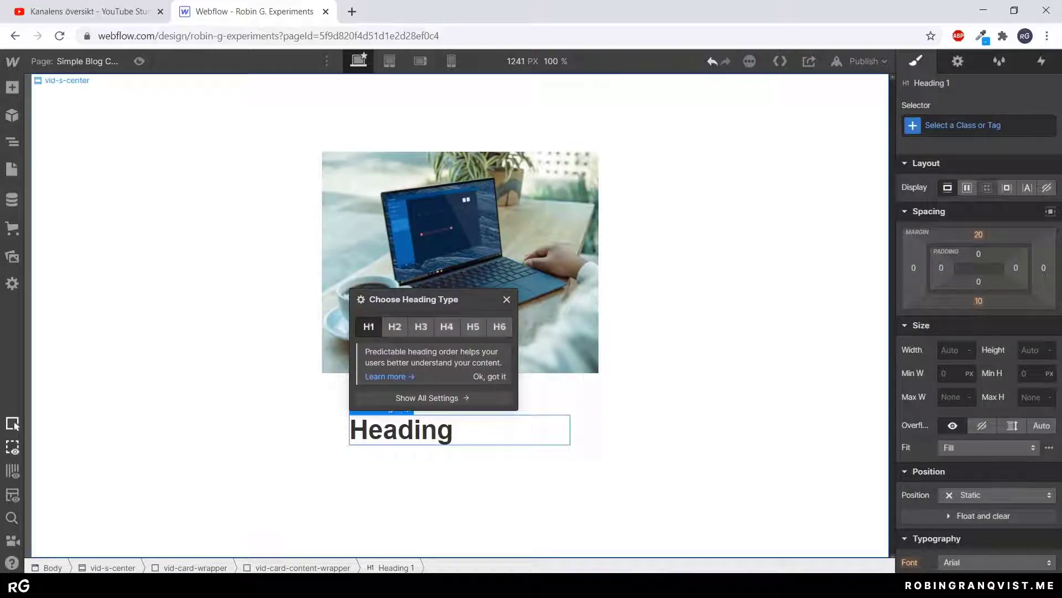
- Set the font of the vid-s-center section to Inter
left_click(713, 310)
scroll(979, 365, "down", 3)
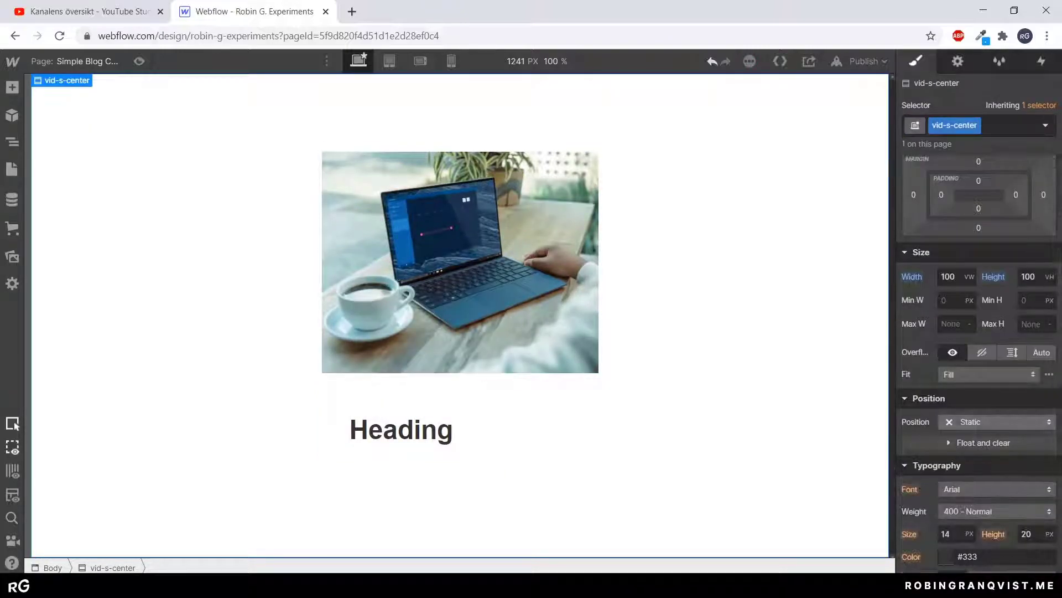
left_click(996, 489)
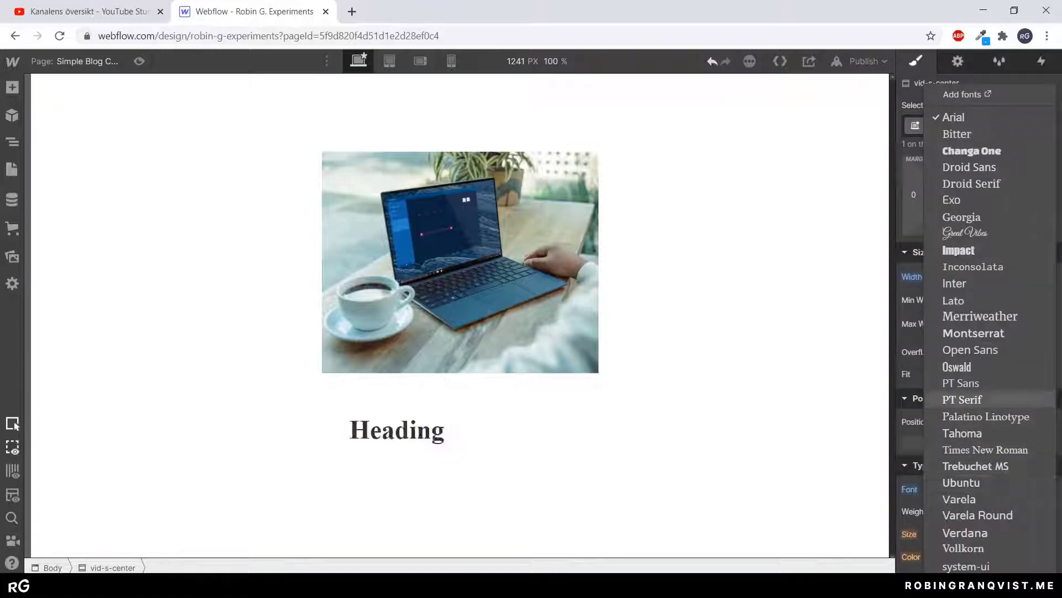
left_click(955, 283)
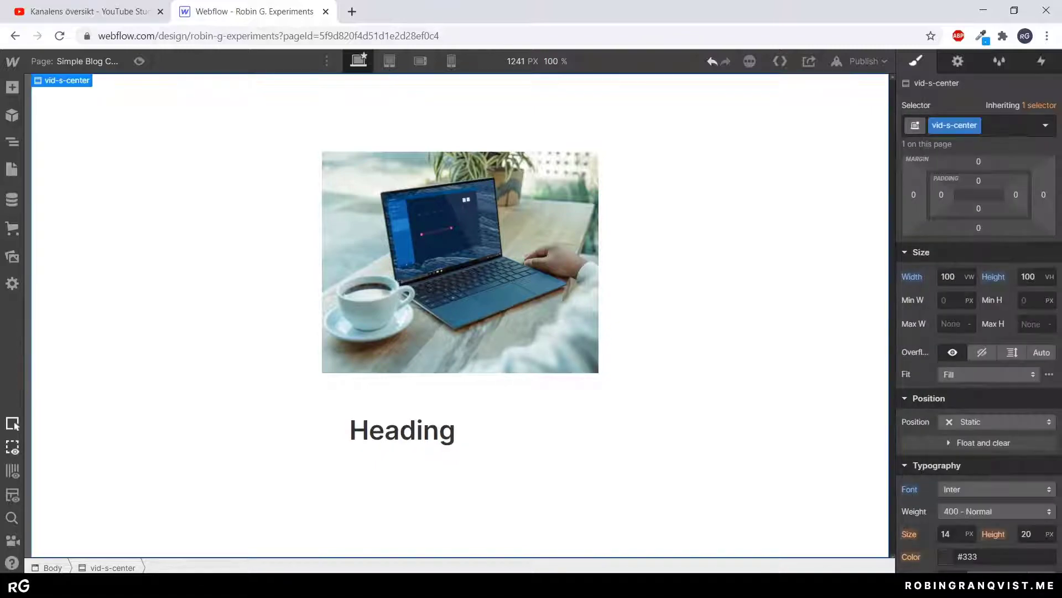
- Give the H1 heading in the card's content wrapper the new class vid-card-heading
left_click(437, 430)
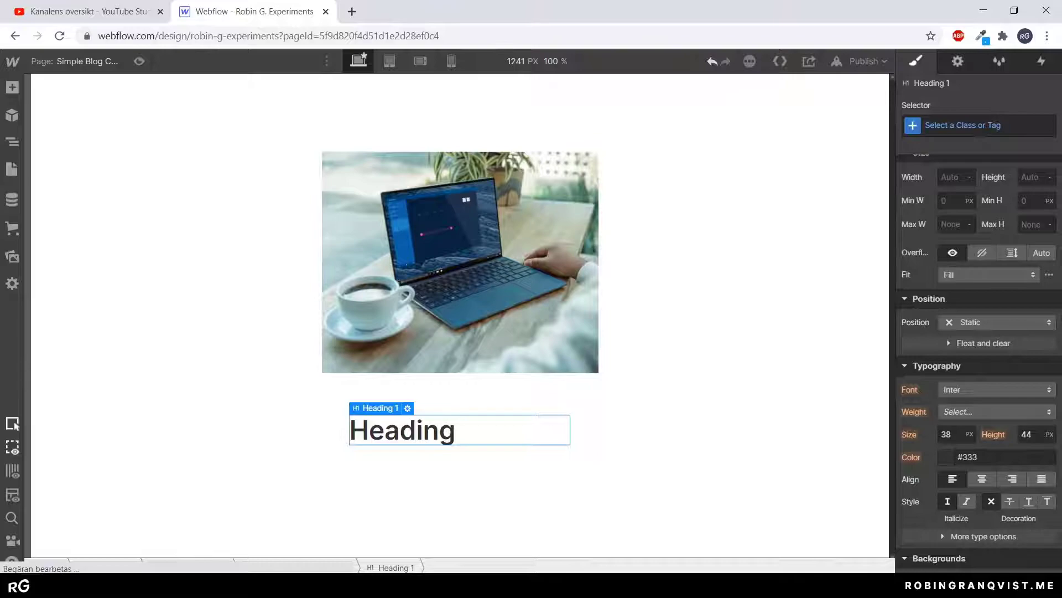
left_click(963, 126)
left_click(520, 395)
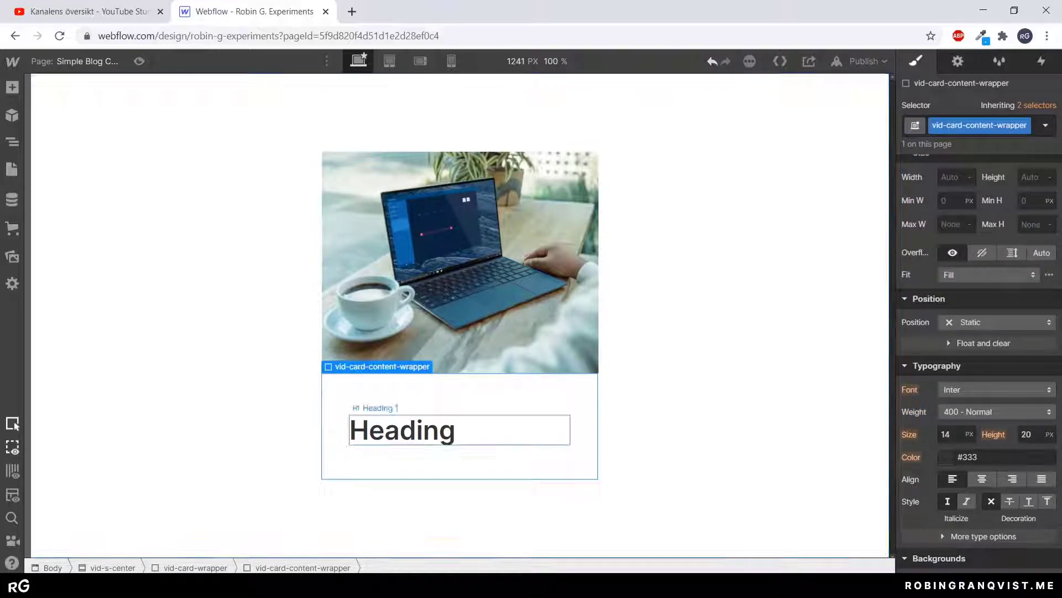
left_click(420, 431)
left_click(946, 125)
type("vid-card-heading")
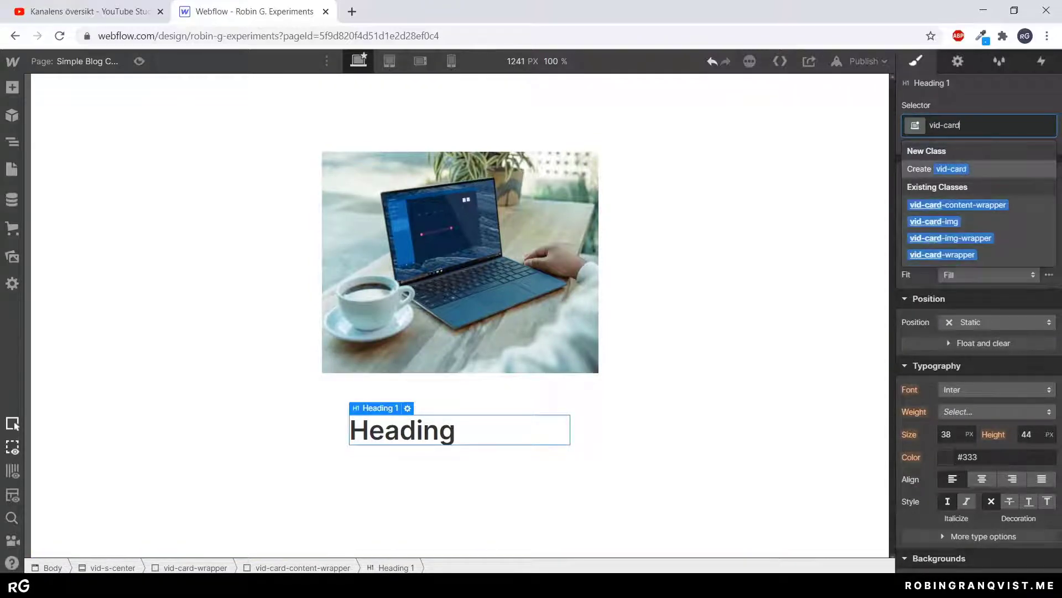
key("Return")
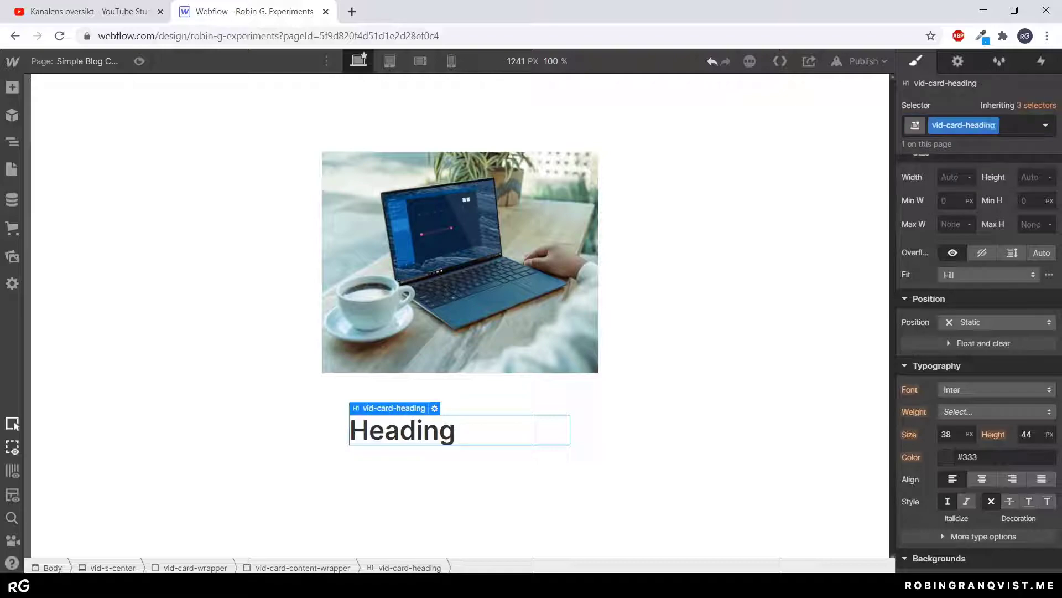
- Style the card heading with 500 - Medium weight, a 3 em font size and a 1 em line height
left_click(970, 412)
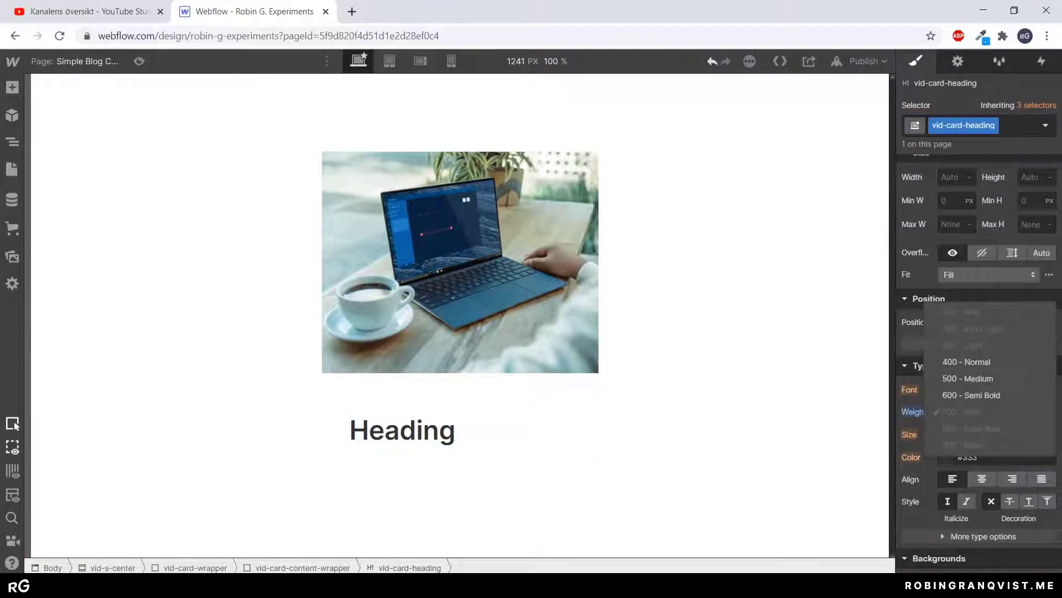
left_click(967, 378)
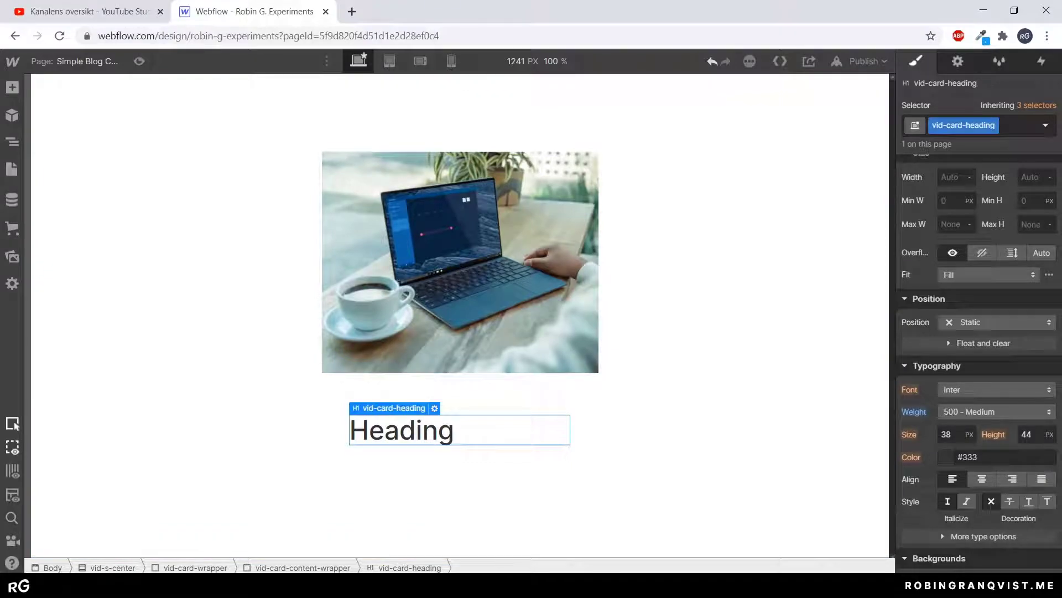
left_click(947, 435)
type("2em")
key("Return")
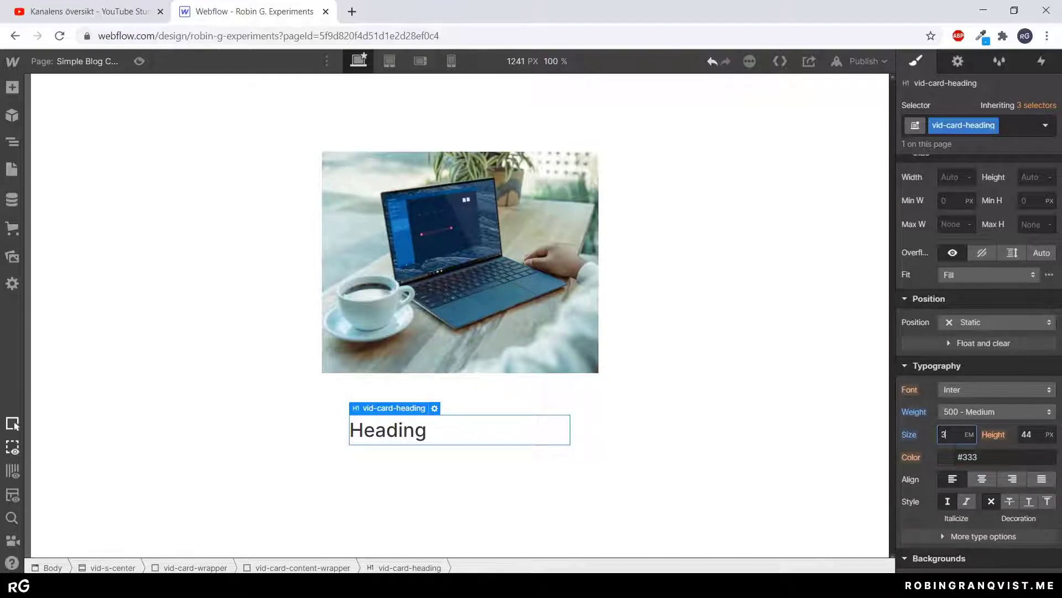
key("Tab")
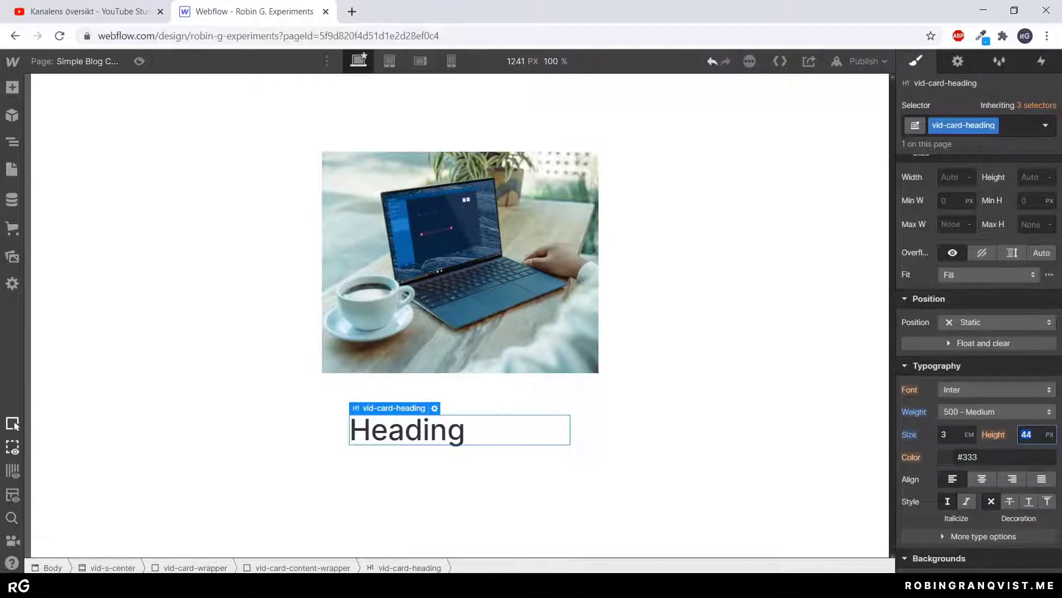
type("1em")
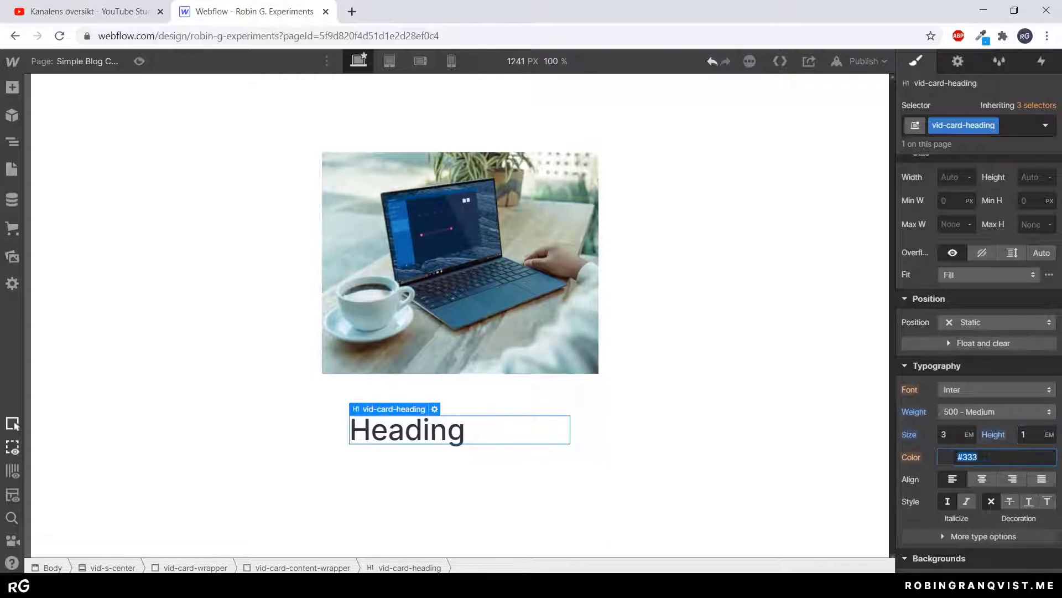
- Set the card heading's top margin to 0 and its bottom margin to 20 px
scroll(979, 332, "up", 3)
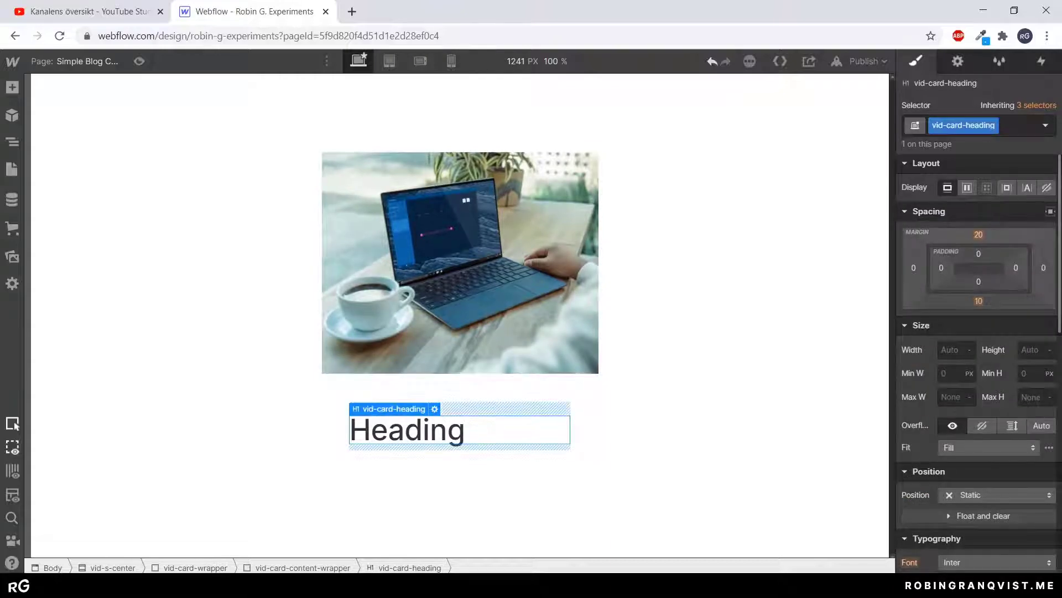
left_click(979, 234)
type("0")
key("Return")
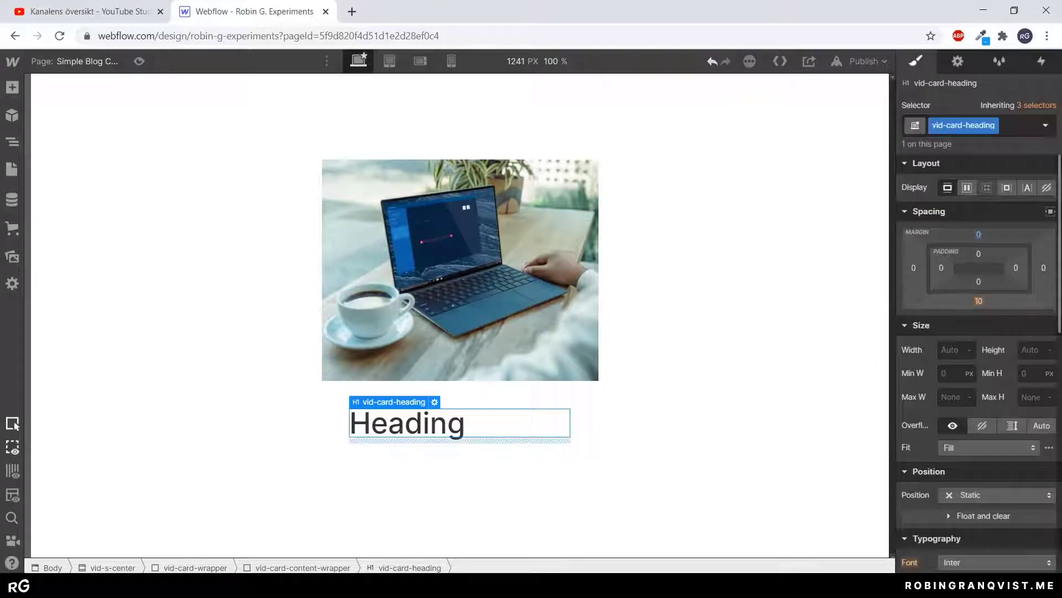
left_click(979, 301)
left_click(1014, 345)
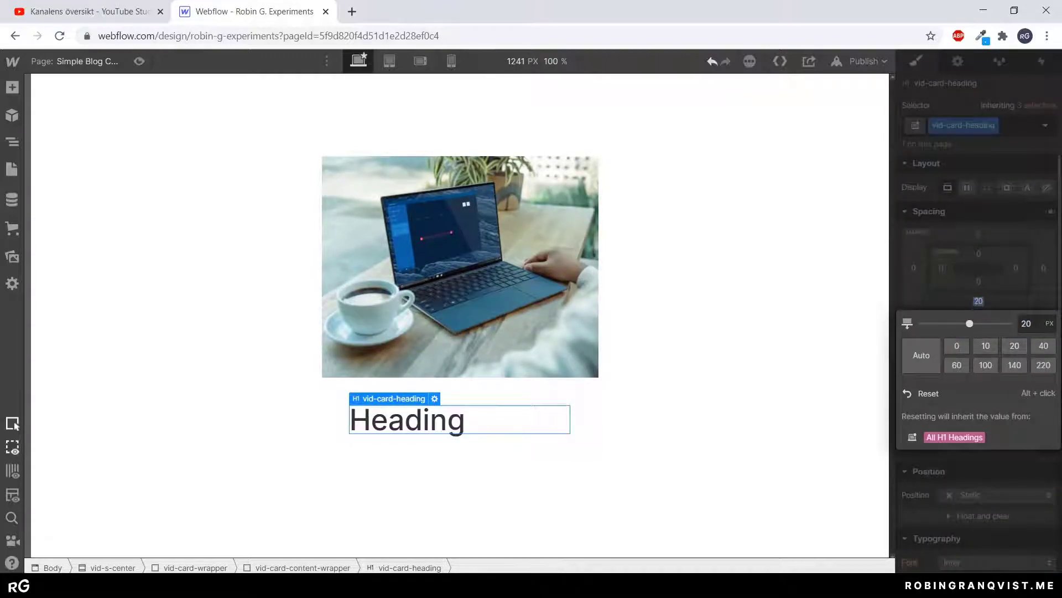
- Add a paragraph below the heading inside vid-card-content-wrapper and open its text for editing
left_click(559, 454)
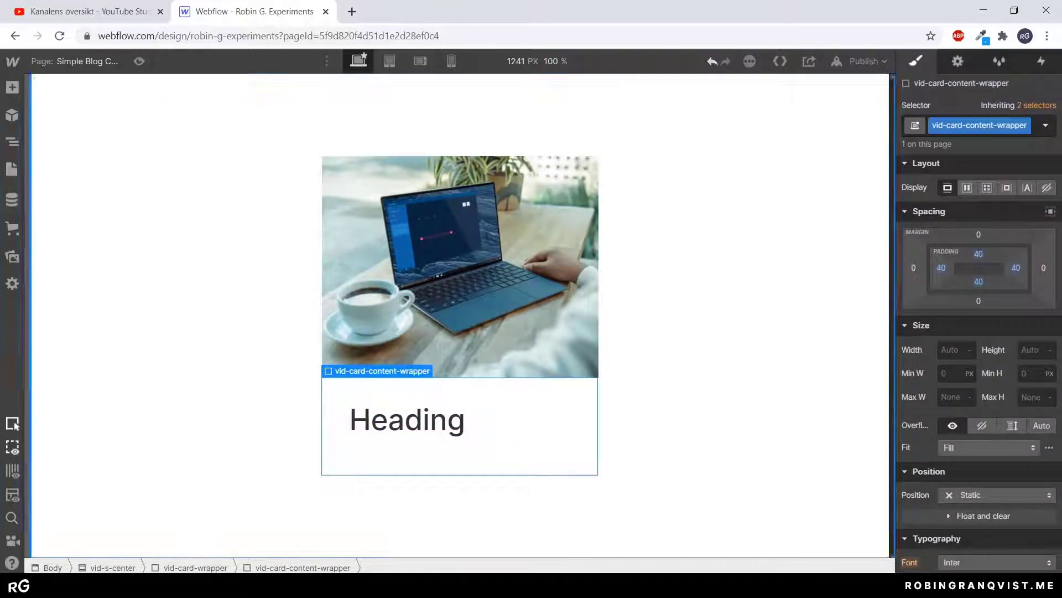
left_click(12, 87)
scroll(83, 387, "down", 3)
left_click(114, 355)
double_click(454, 442)
left_click_drag(453, 531, 472, 414)
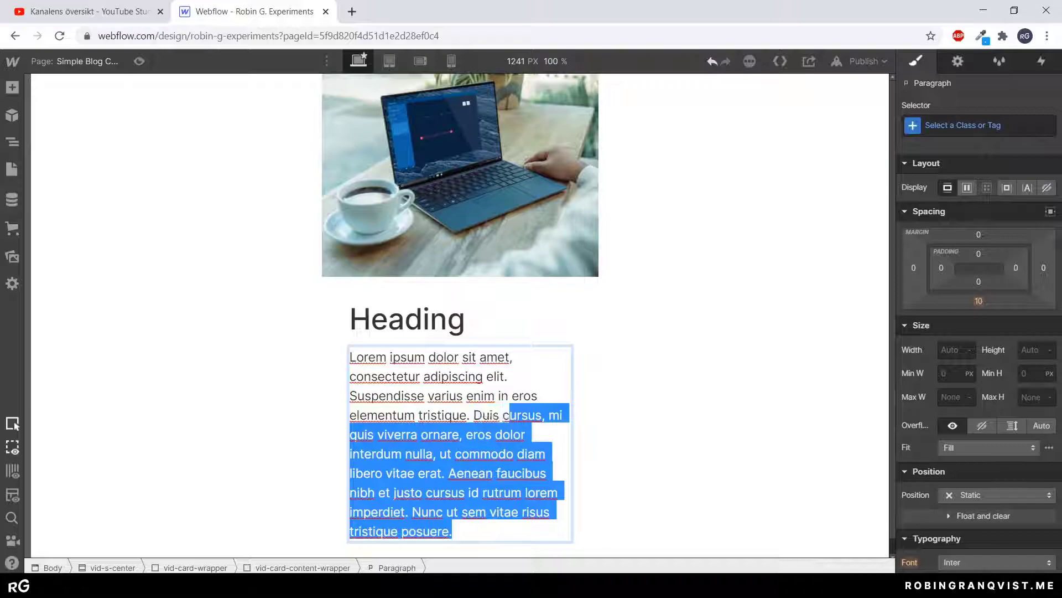
key("BackSpace")
key("ctrl+z")
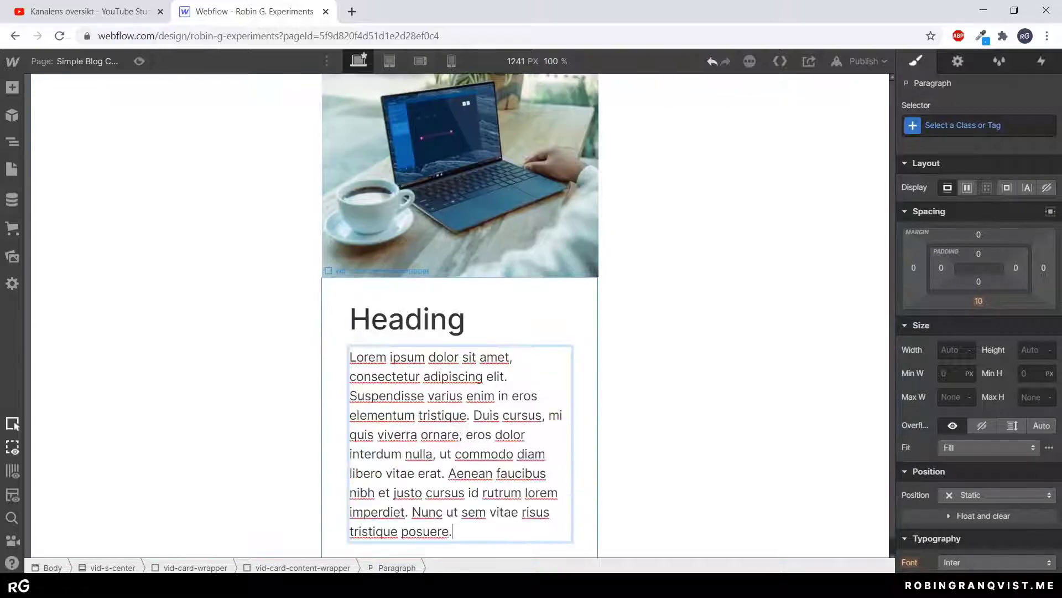
- Shorten the placeholder paragraph so that its text ends with "eros dolor."
left_click_drag(453, 531, 527, 434)
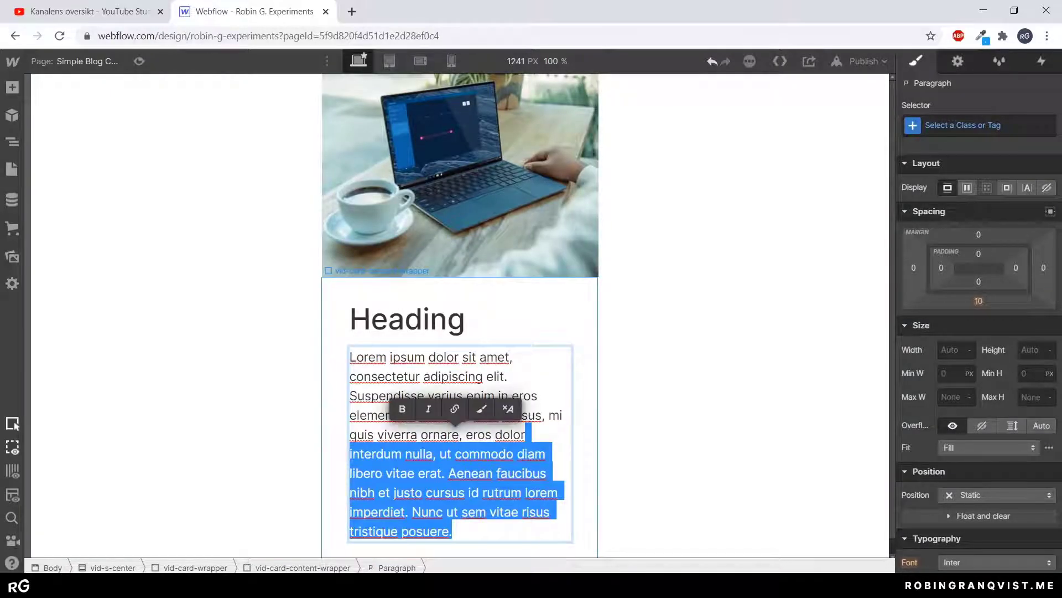
key("BackSpace")
type(".")
key("Escape")
- Give the card paragraph the new class vid-card-p and set its opacity to 50%
key("ctrl+Return")
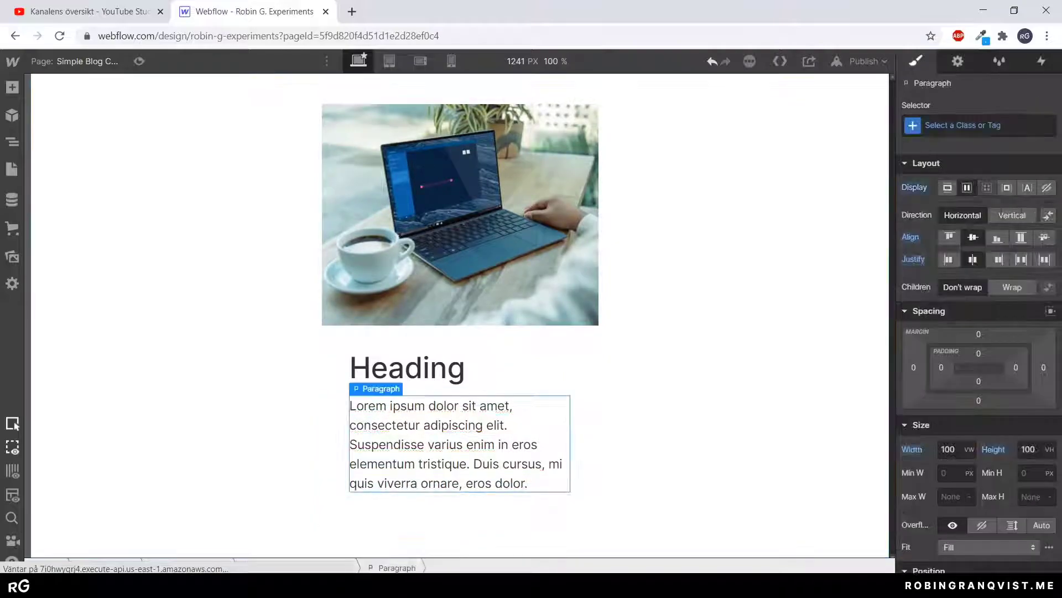
type("vid-card-p")
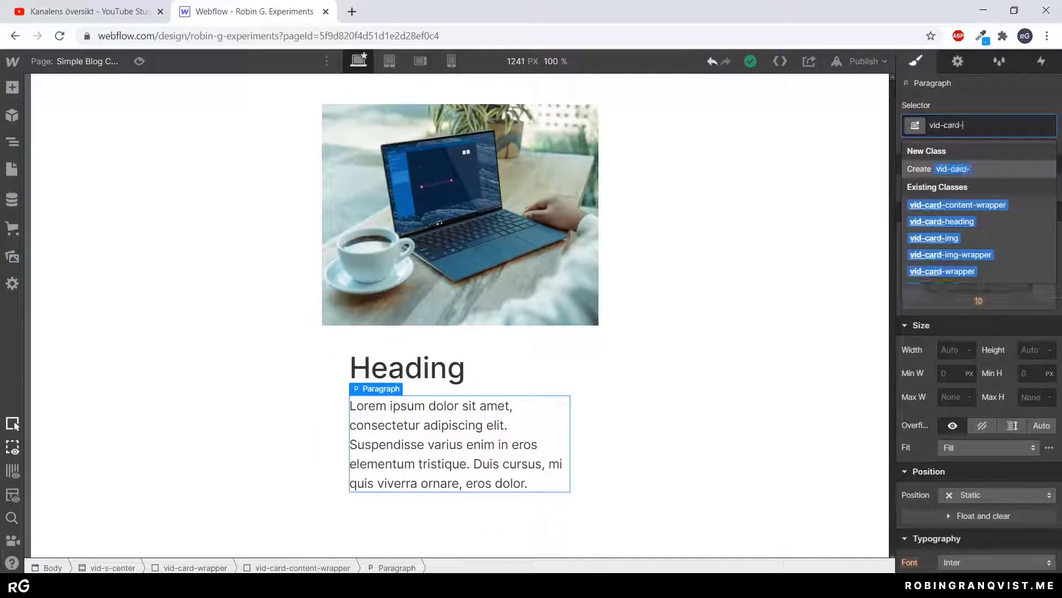
key("Return")
scroll(978, 387, "down", 8)
left_click(1028, 470)
type("50")
key("Tab")
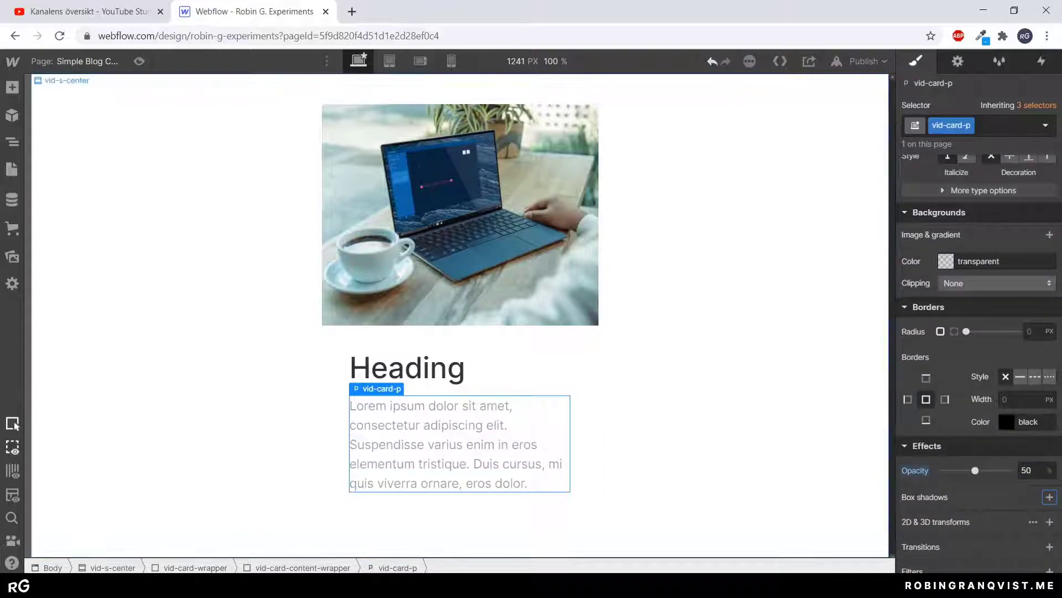
left_click(692, 398)
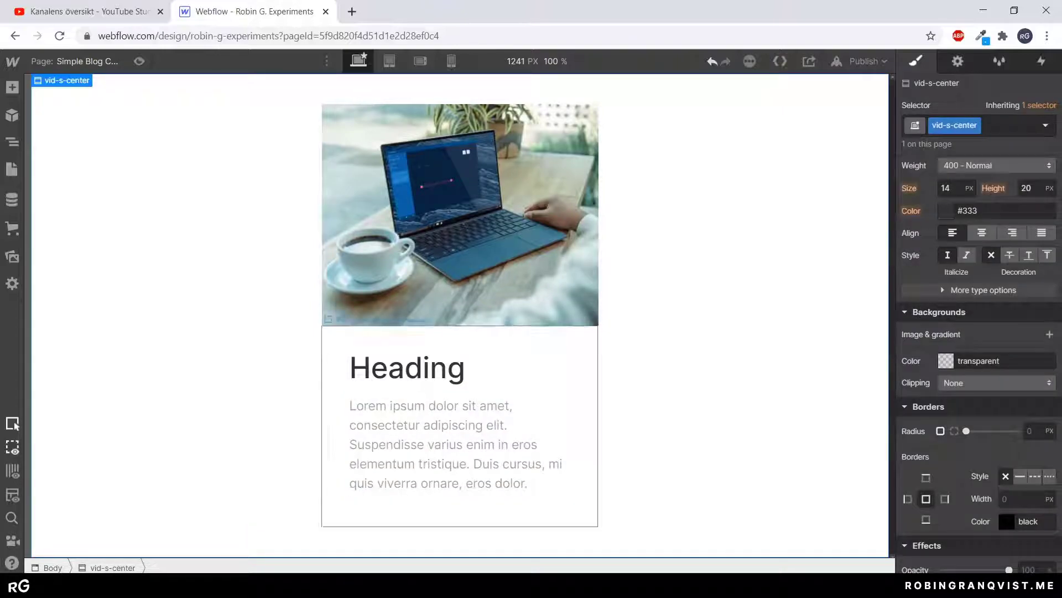
- Add an outside box shadow to vid-card-wrapper with a 90-degree angle, 0 px distance and 50 px blur
left_click(584, 398)
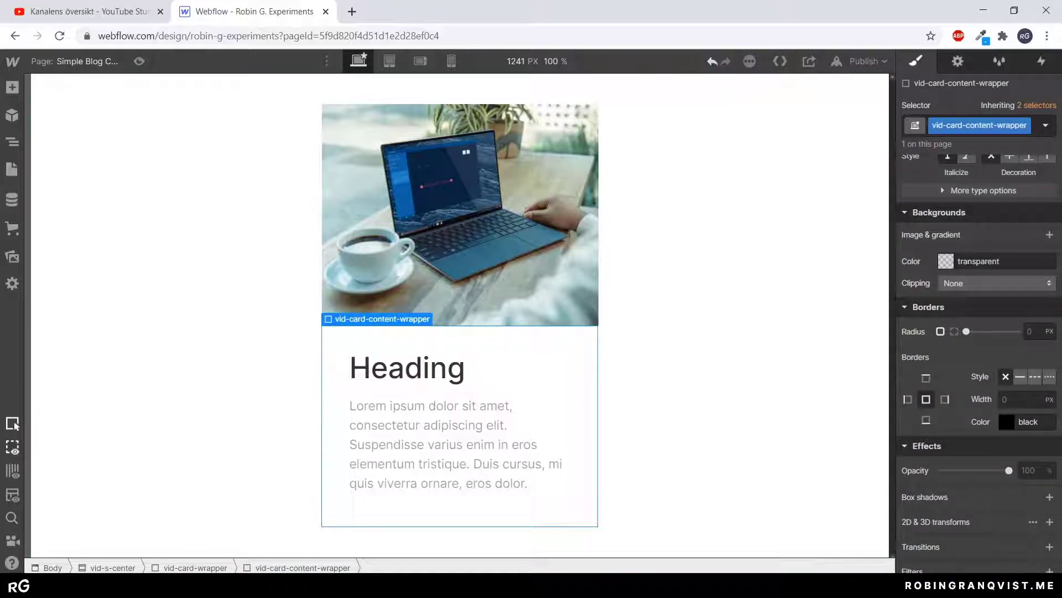
left_click(360, 306)
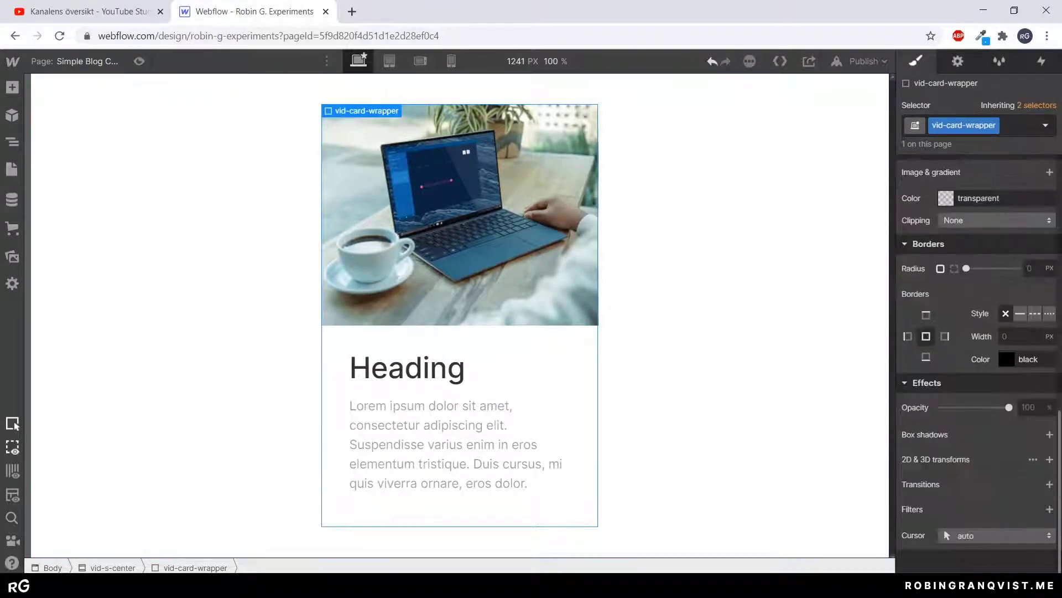
left_click(1049, 434)
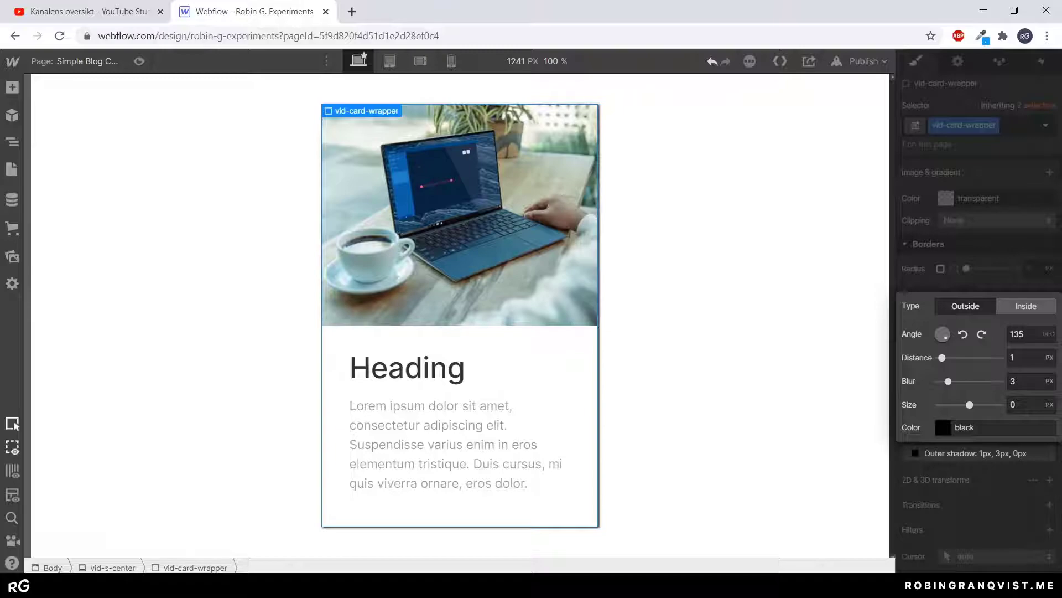
left_click(1024, 335)
type("180")
key("Tab")
type("0")
key("Tab")
type("50")
key("Tab")
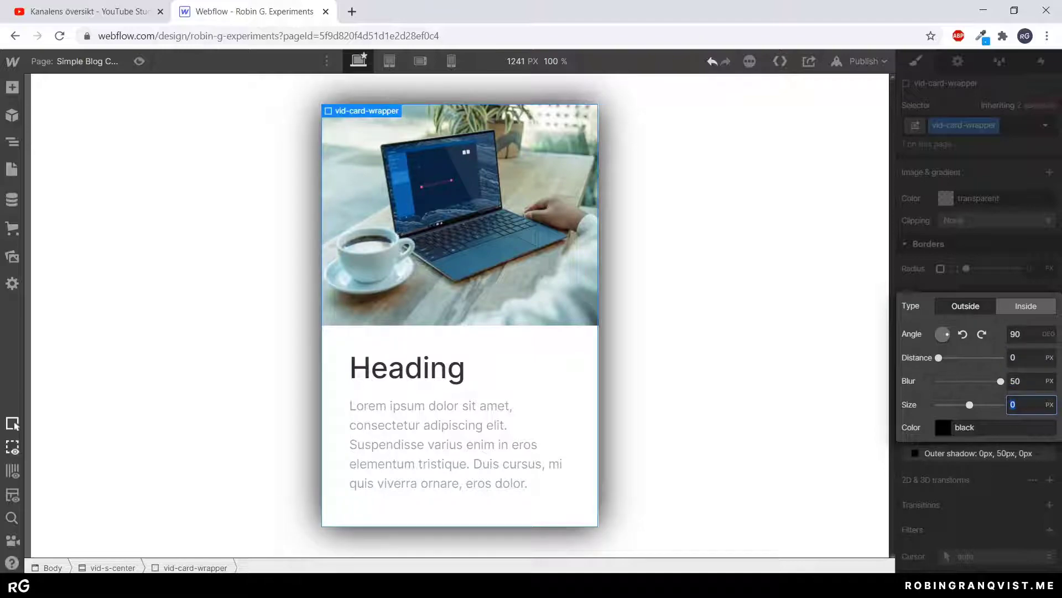
- Reduce the black box shadow color's alpha to 10 on vid-card-wrapper
left_click(944, 427)
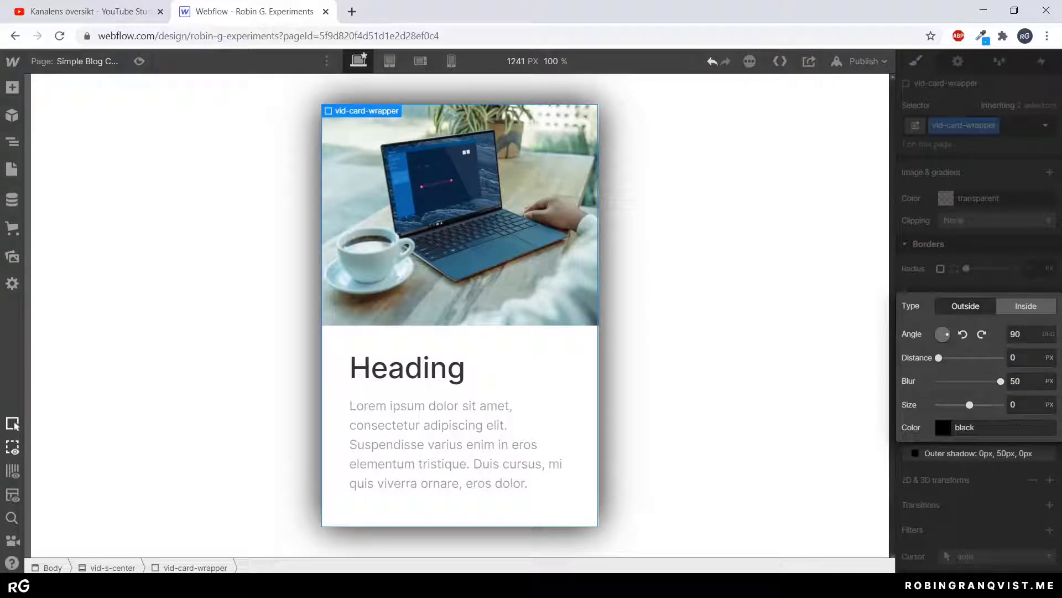
left_click(1043, 356)
type("10")
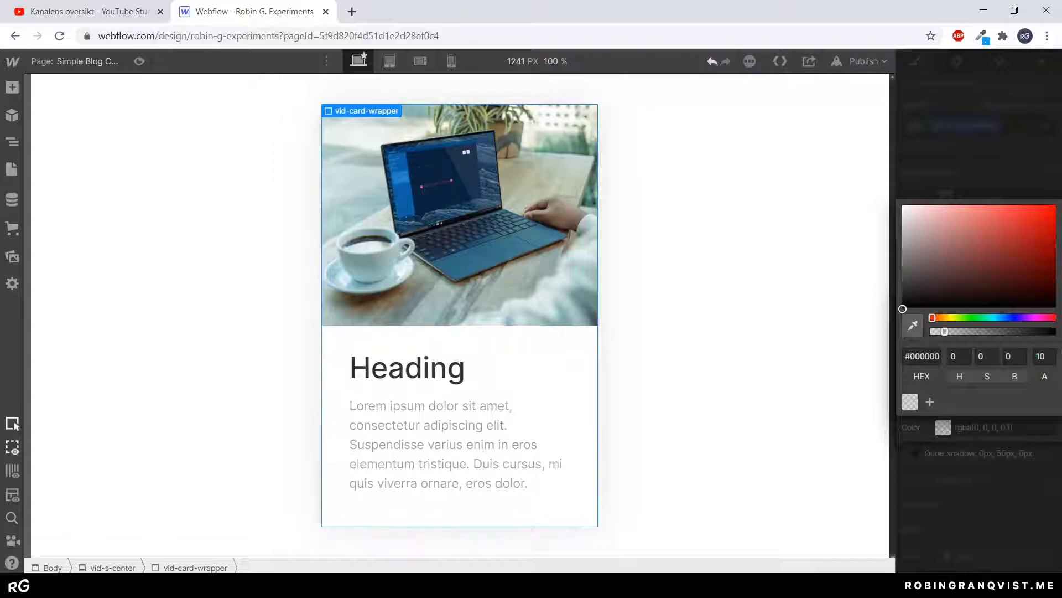
left_click(742, 332)
left_click(742, 332)
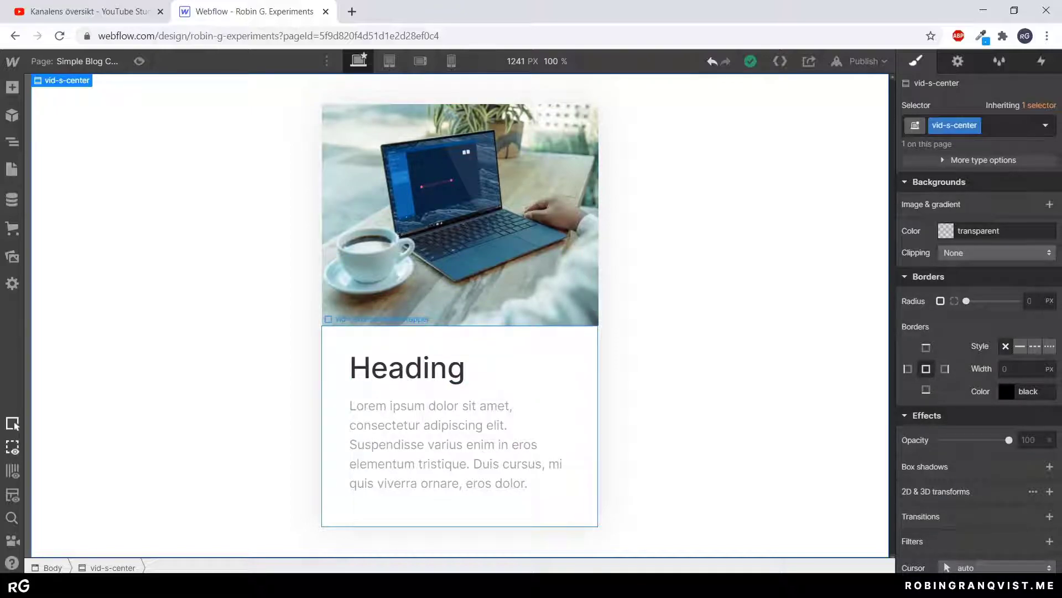
- Add a mouse hover element trigger to vid-card-wrapper
left_click(382, 340)
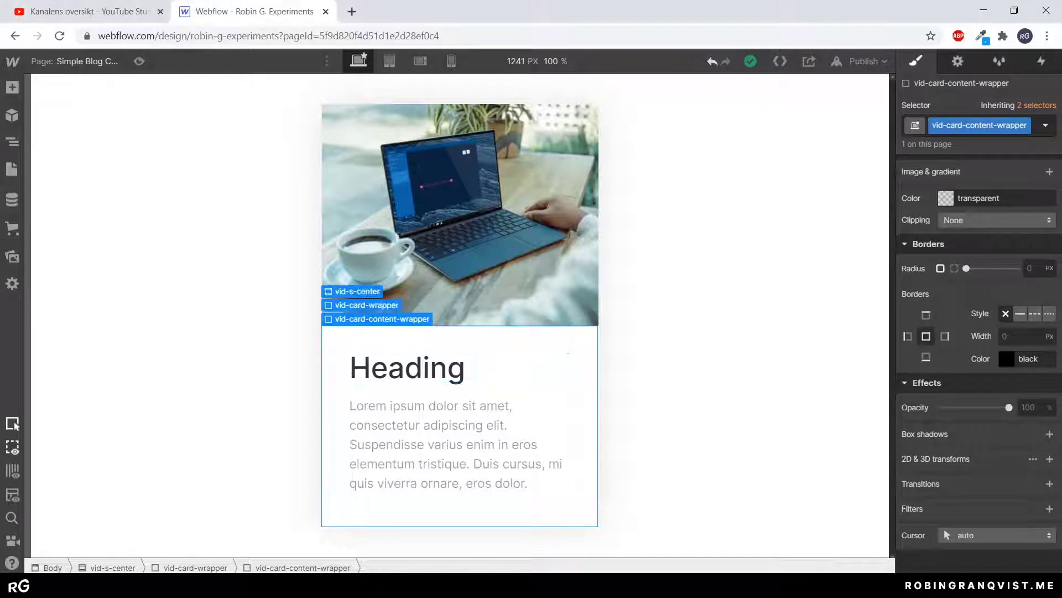
left_click(367, 305)
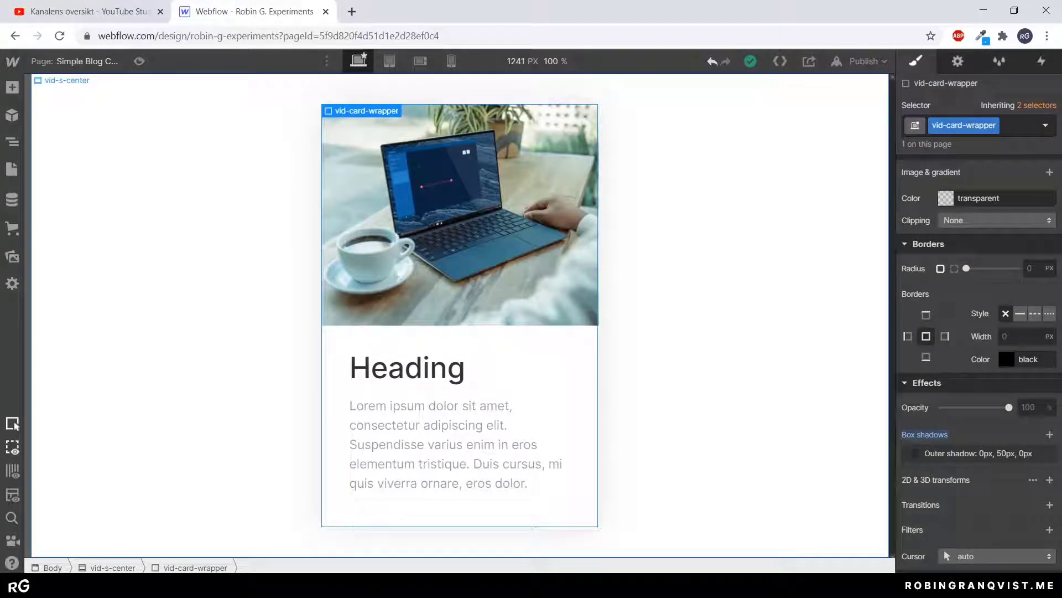
left_click(1042, 62)
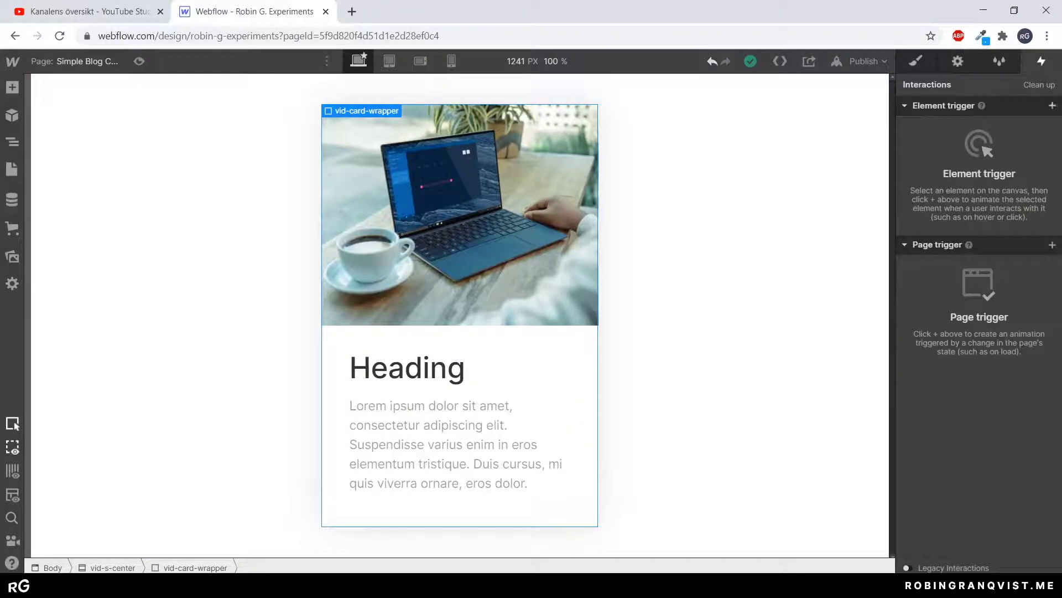
left_click(1052, 106)
left_click(952, 145)
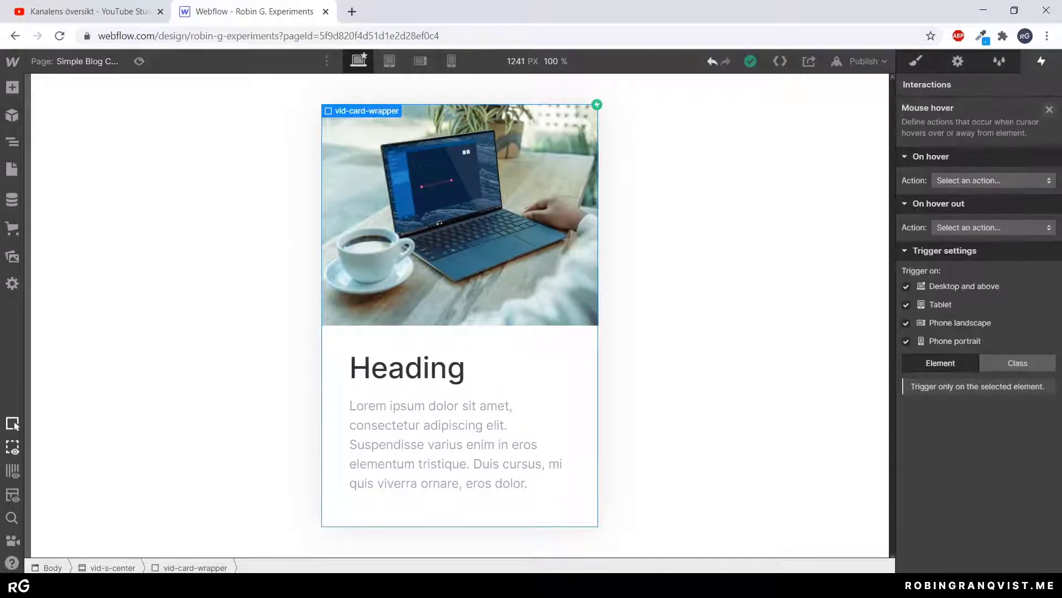
- Set the on-hover action to start a new custom timed animation named vid-card-hover
left_click(993, 181)
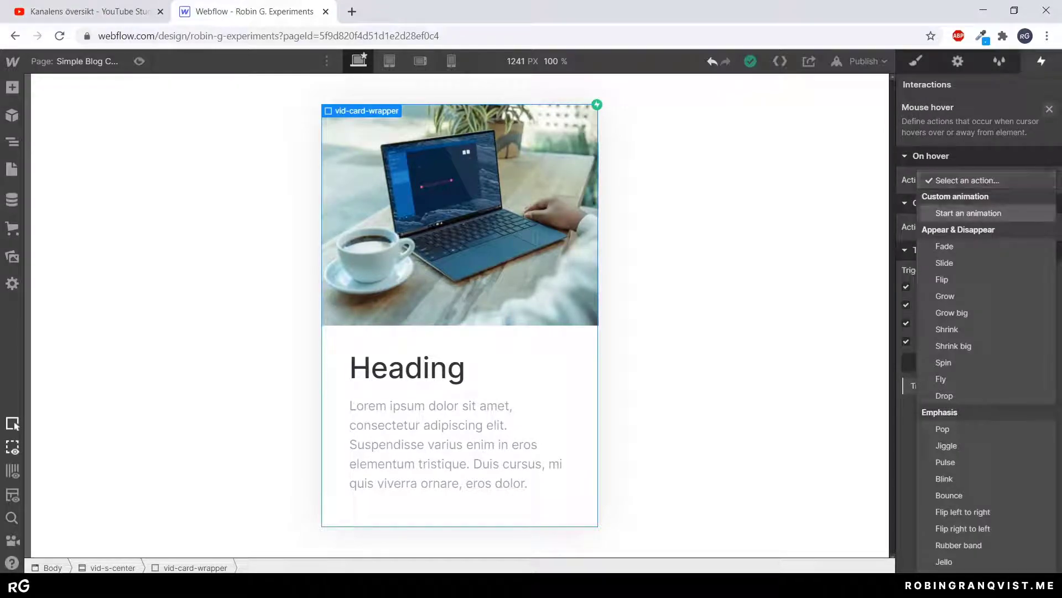
left_click(968, 213)
left_click(1047, 203)
type("vid-card-")
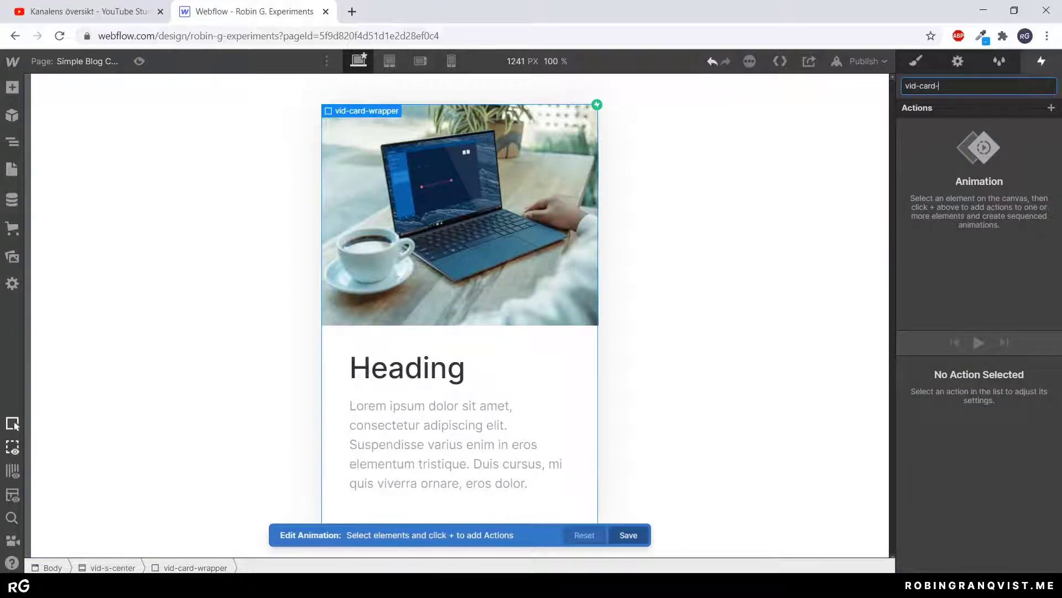
type("er")
key("Return")
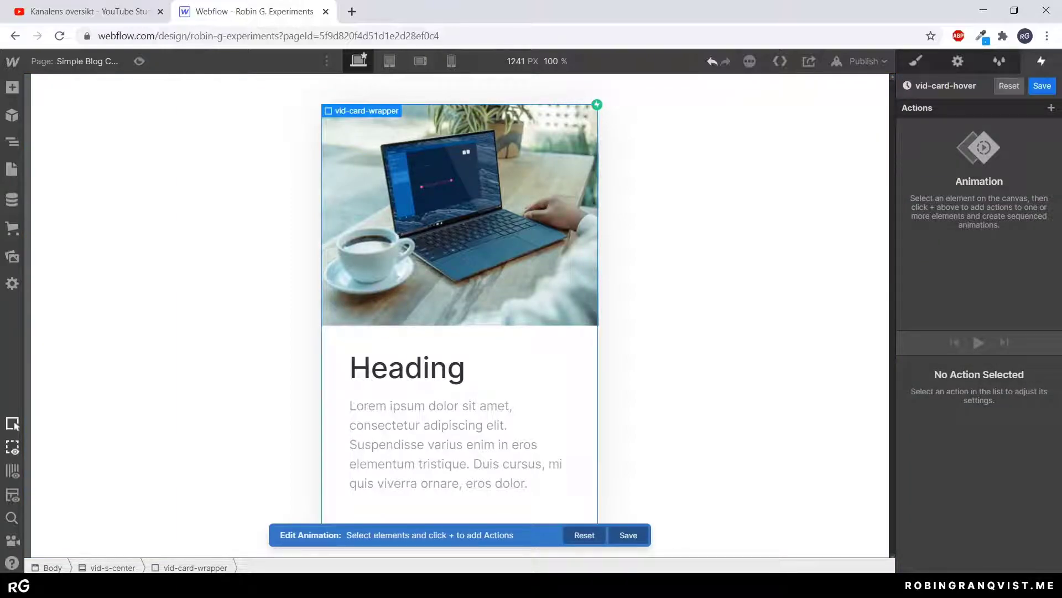
- Add a Scale action for vid-card-img to the vid-card-hover animation and make it the initial state
left_click(1052, 108)
left_click(459, 221)
left_click(459, 221)
left_click(1051, 107)
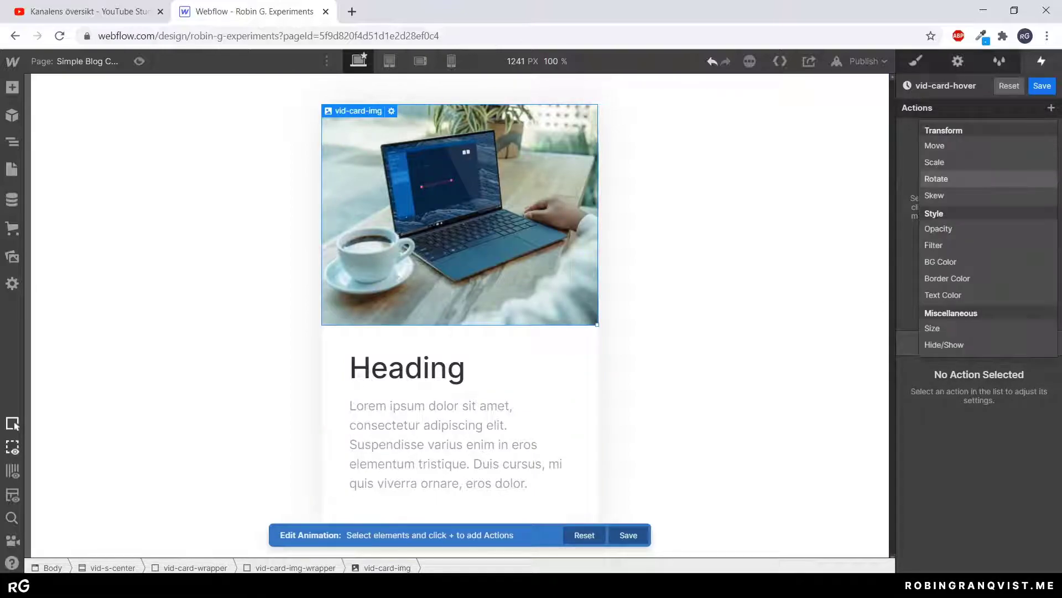
left_click(941, 161)
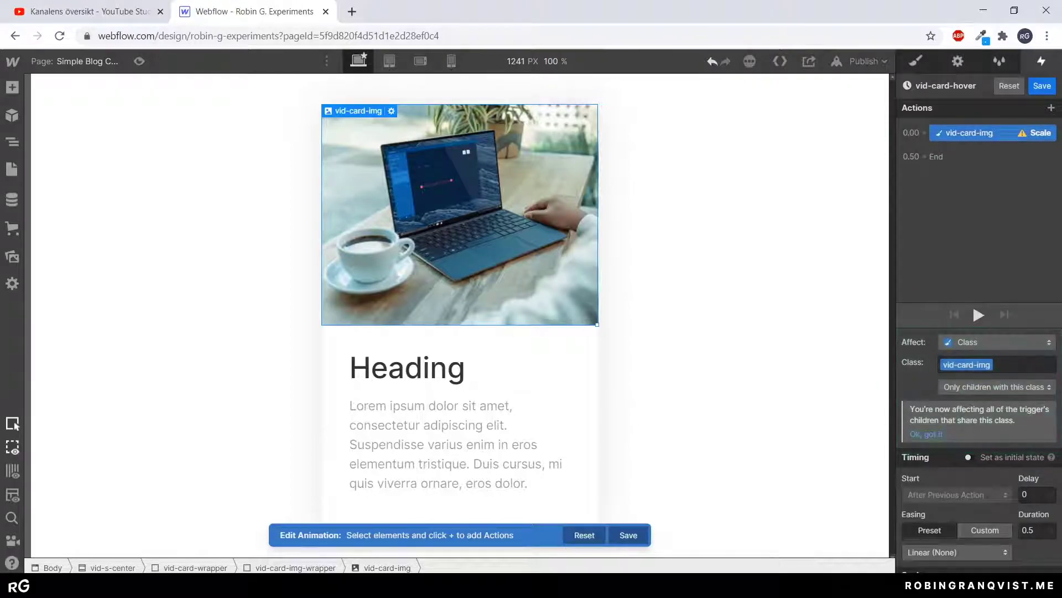
left_click(968, 457)
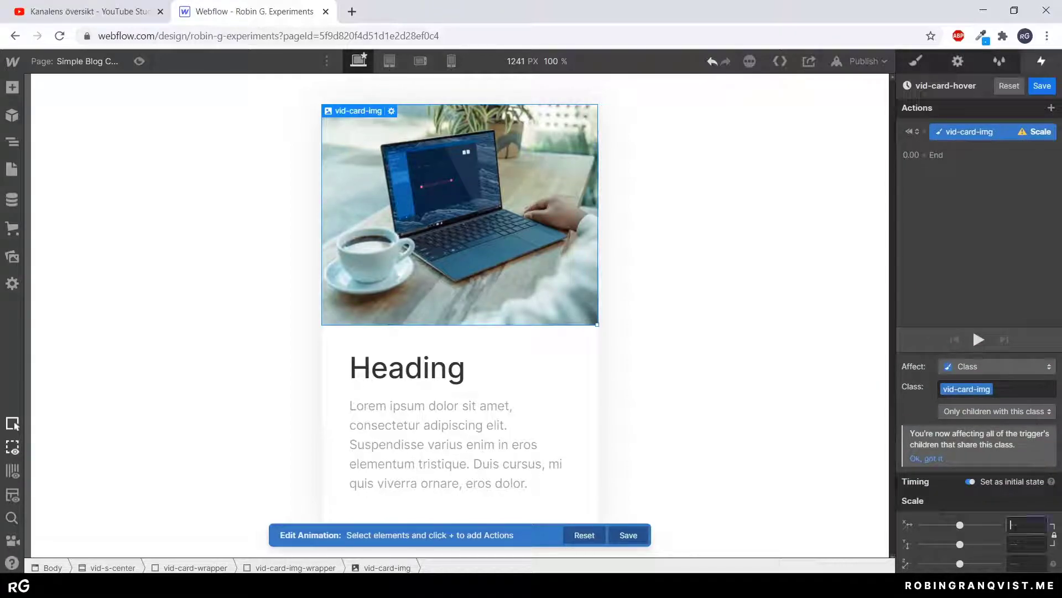
type("0")
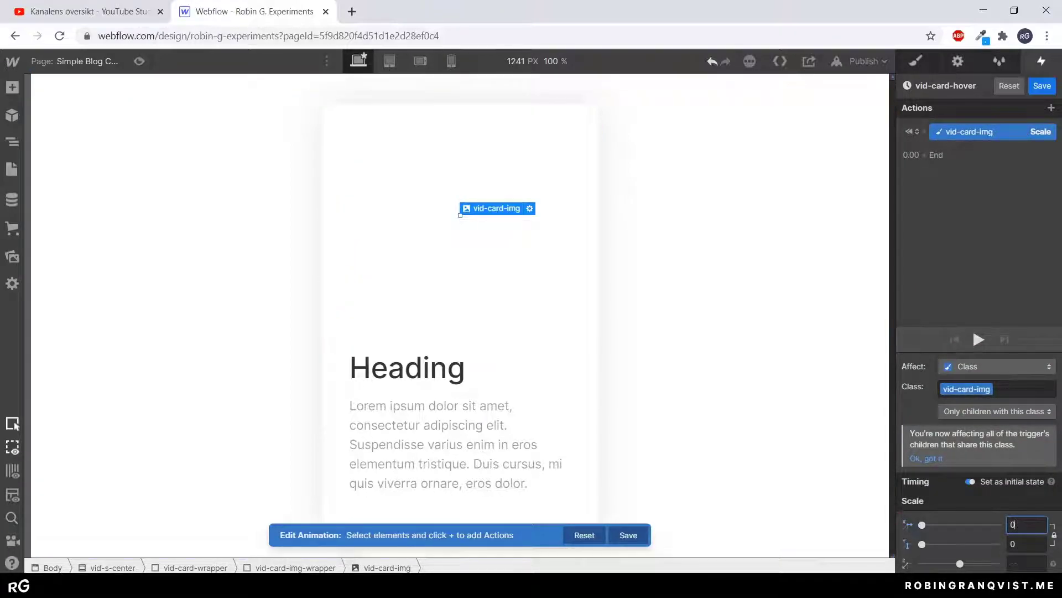
left_click(736, 332)
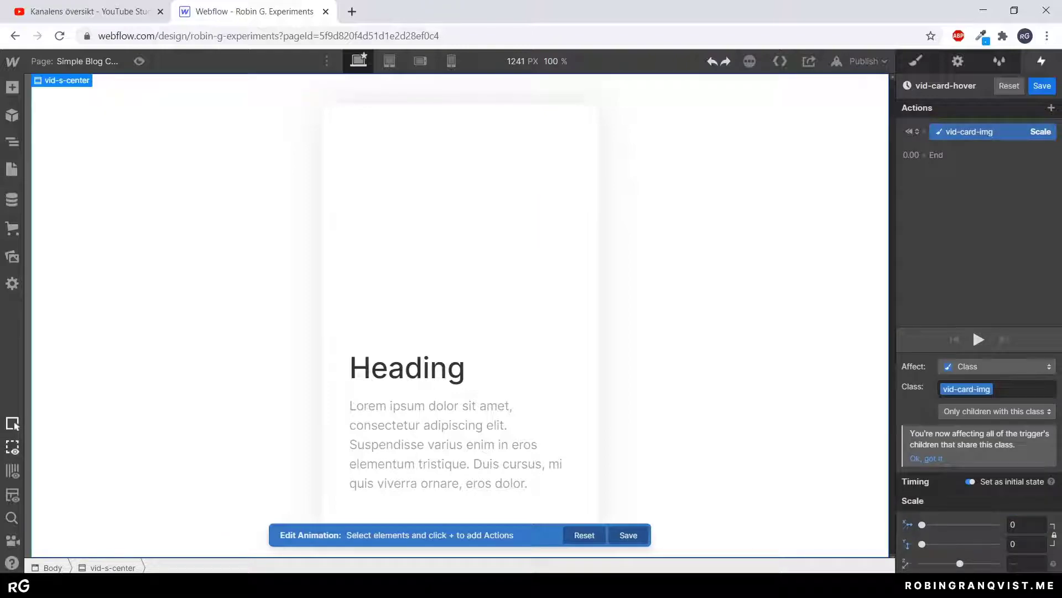
left_click(461, 215)
left_click(969, 132)
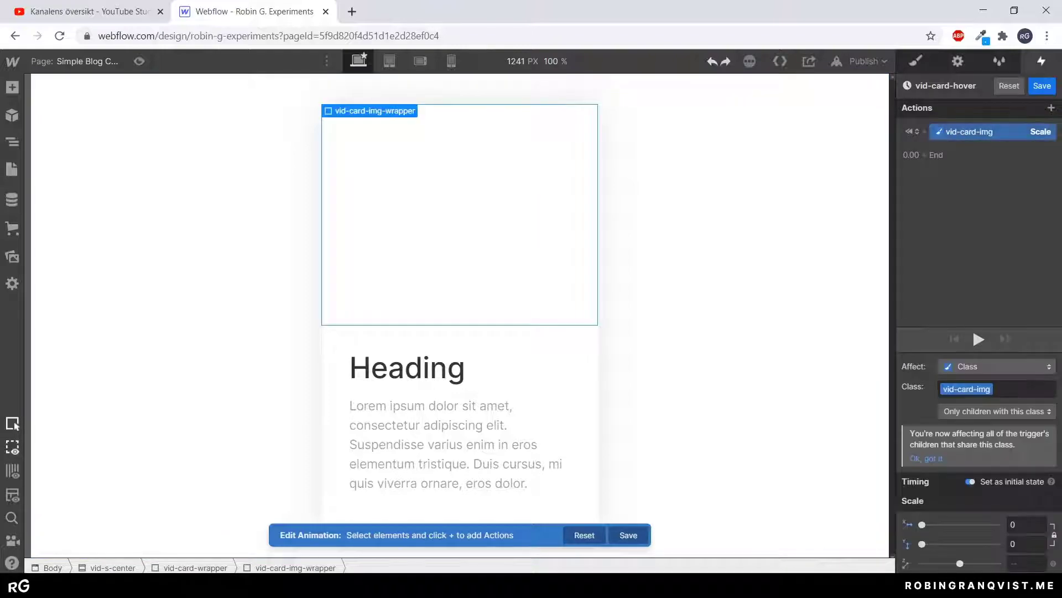
key("ctrl+z")
left_click(460, 214)
- Add a second Scale action for vid-card-img after the initial state, scaling X and Y to 1.1
left_click(924, 155)
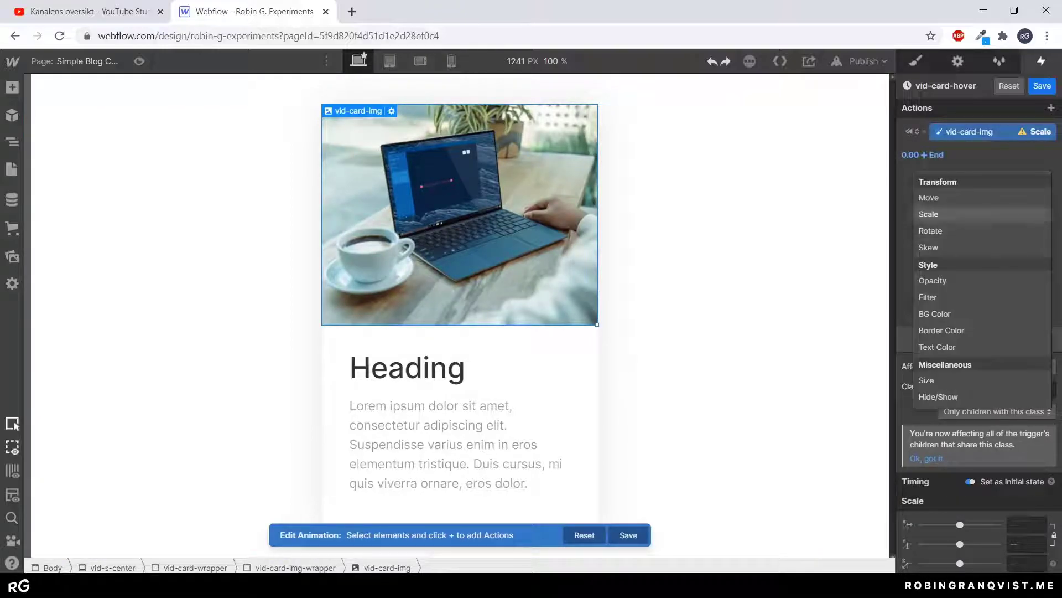
left_click(929, 214)
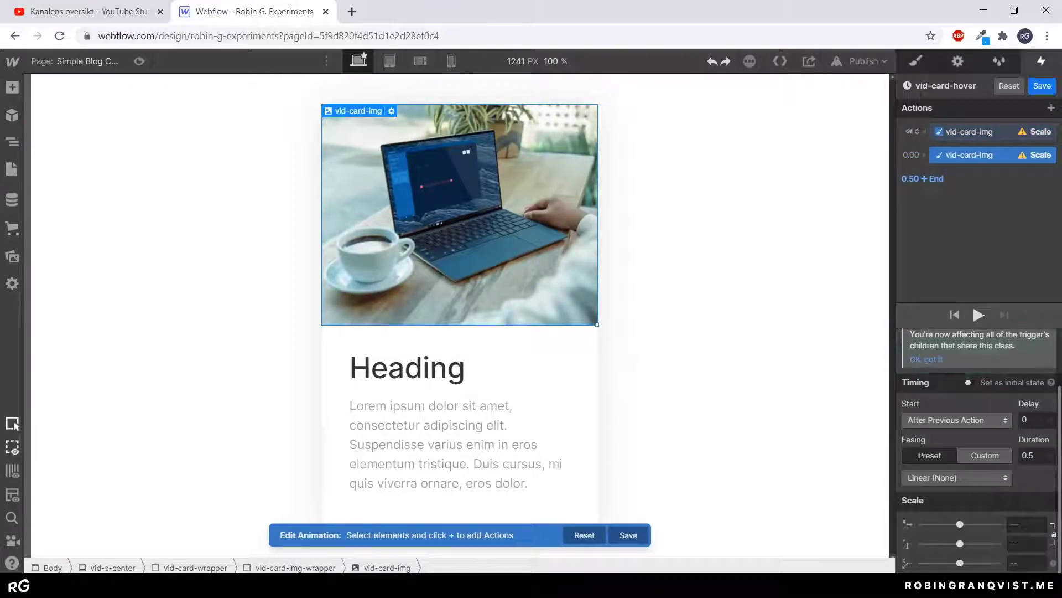
type("1.1")
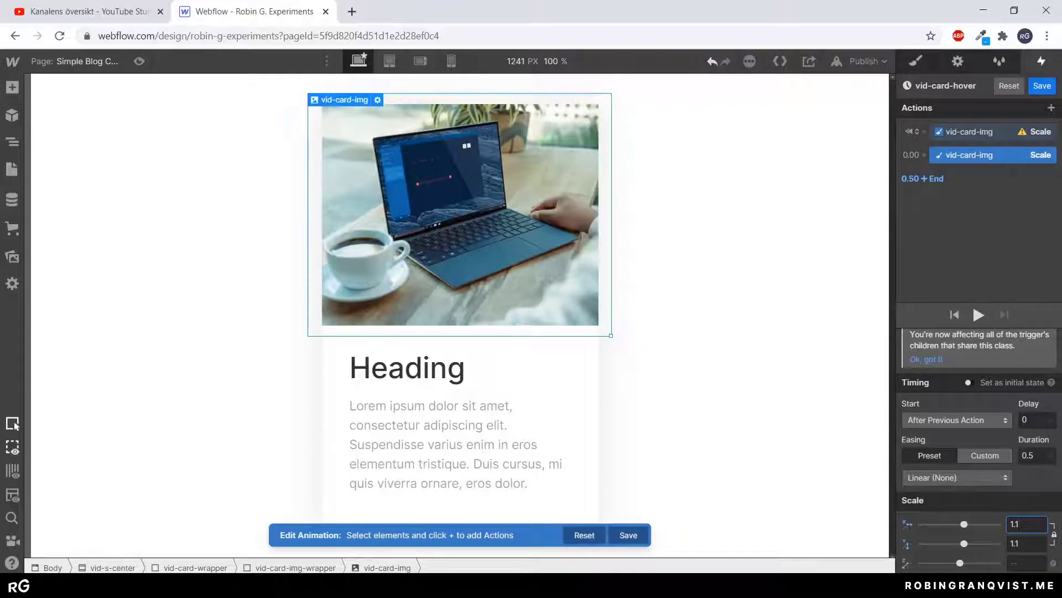
- Set the initial-state scale of vid-card-img to 1 and compare it with the enlarged state
left_click(969, 132)
type("1")
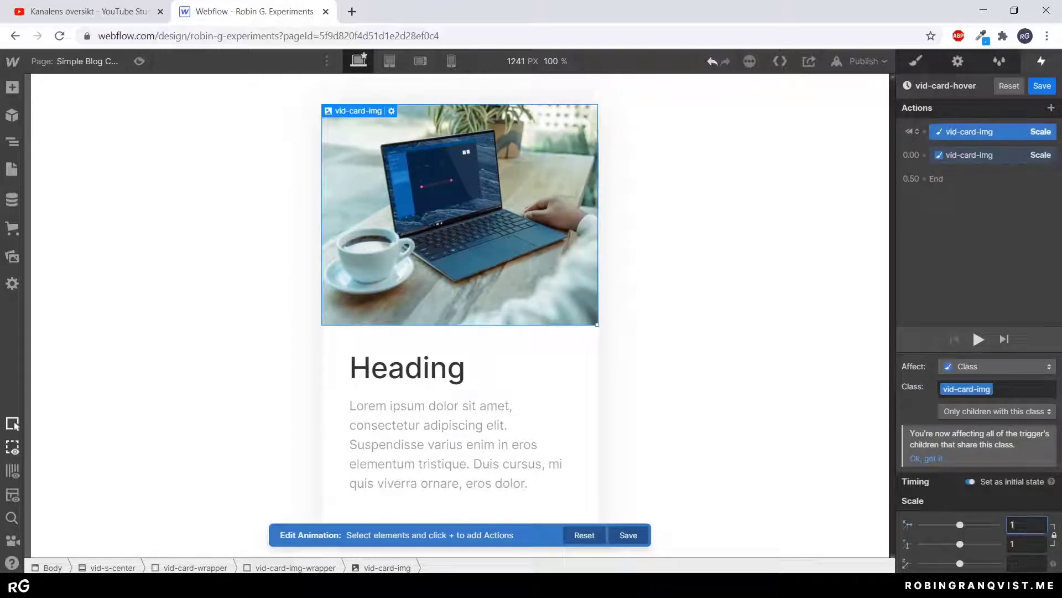
left_click(969, 155)
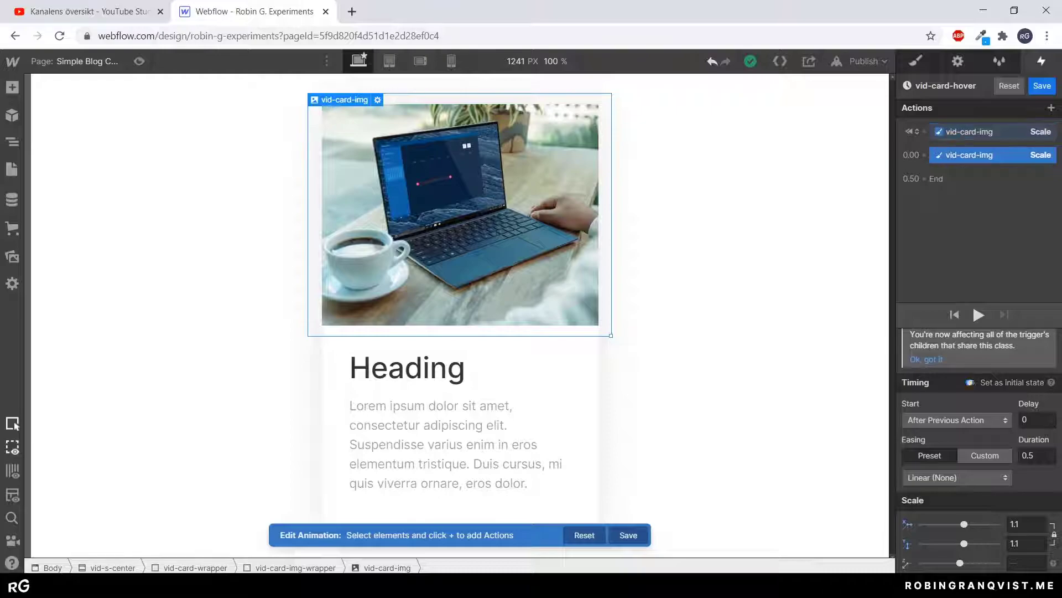
left_click(969, 131)
left_click(969, 154)
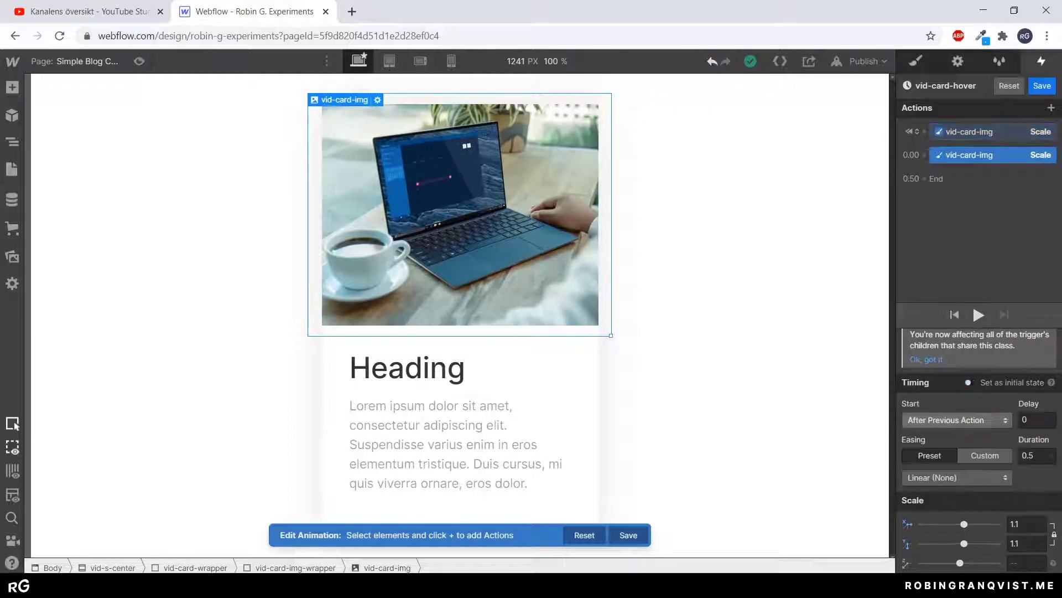
- Give the enlarging Scale action Ease In Out easing and a 0.3-second duration, and play the animation
left_click(956, 477)
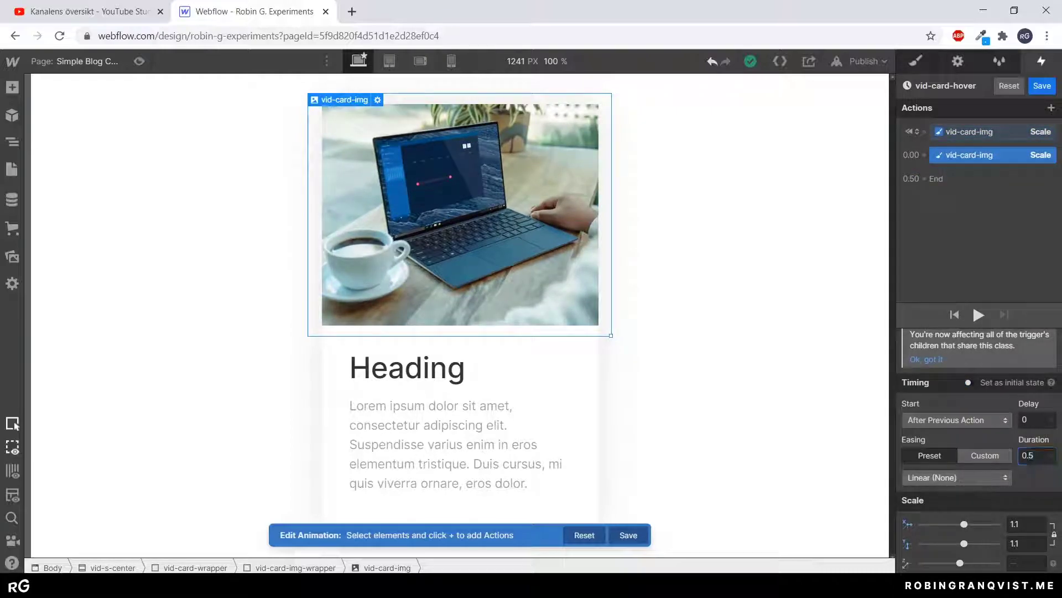
left_click(927, 143)
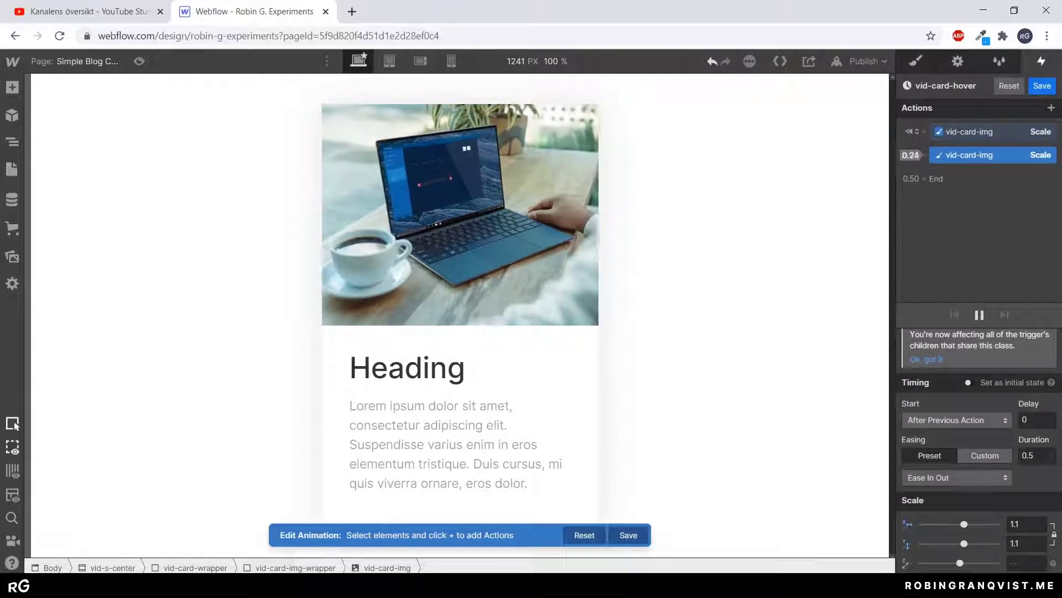
left_click(1036, 455)
key("BackSpace")
type("3")
scroll(996, 421, "up", 2)
left_click(979, 315)
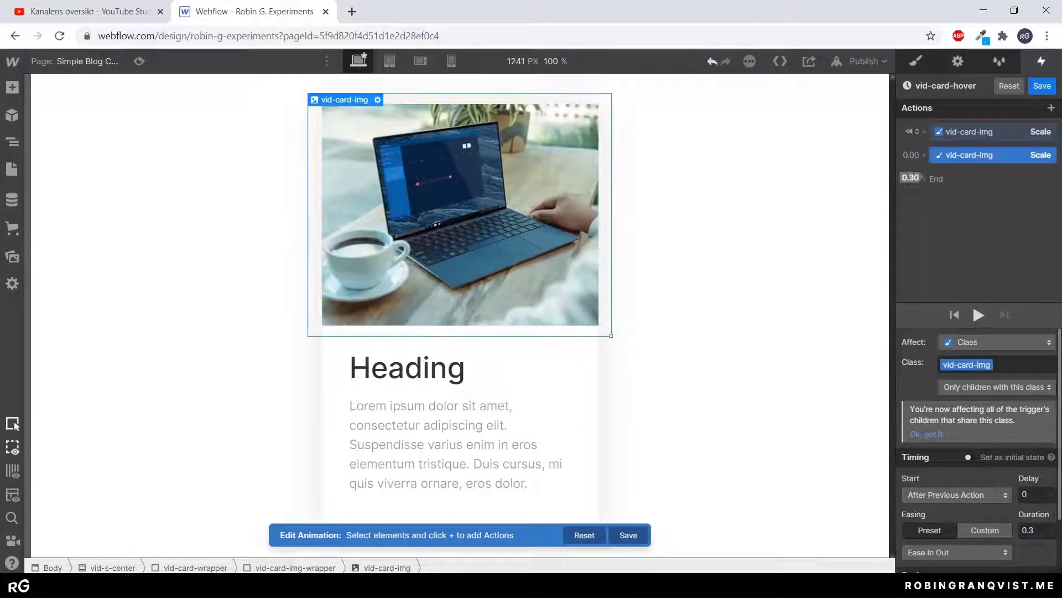
- Preview the page to test the image's hover zoom on the card
key("ctrl+shift+p")
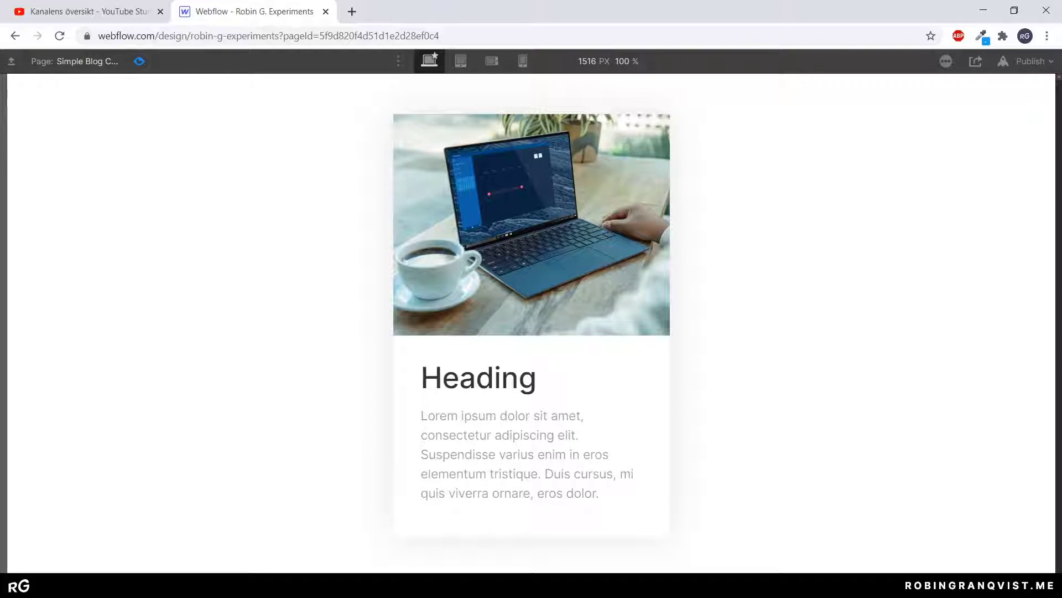
key("ctrl+shift+p")
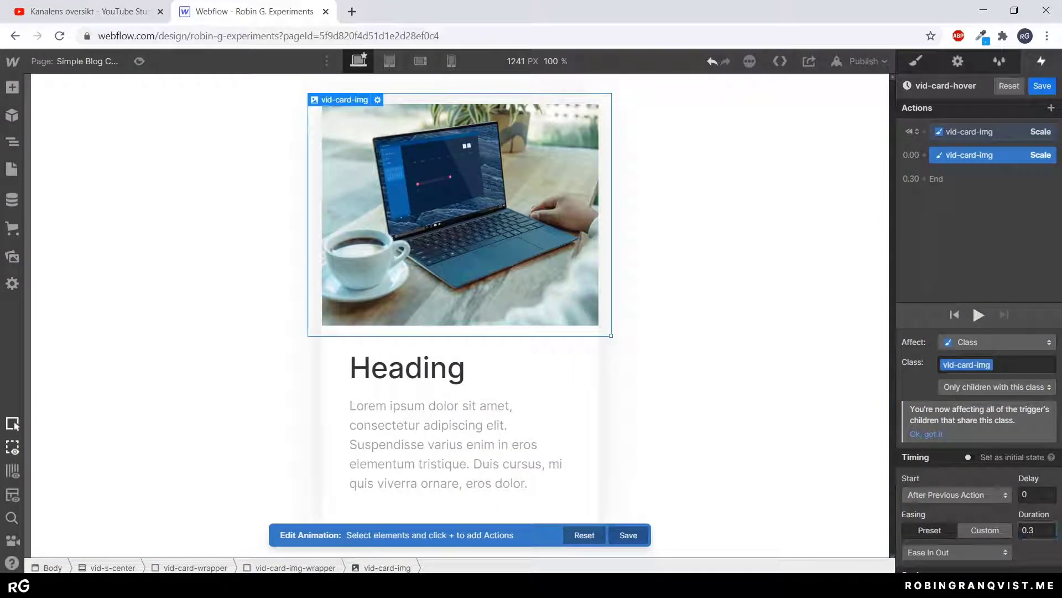
key("ctrl+shift+p")
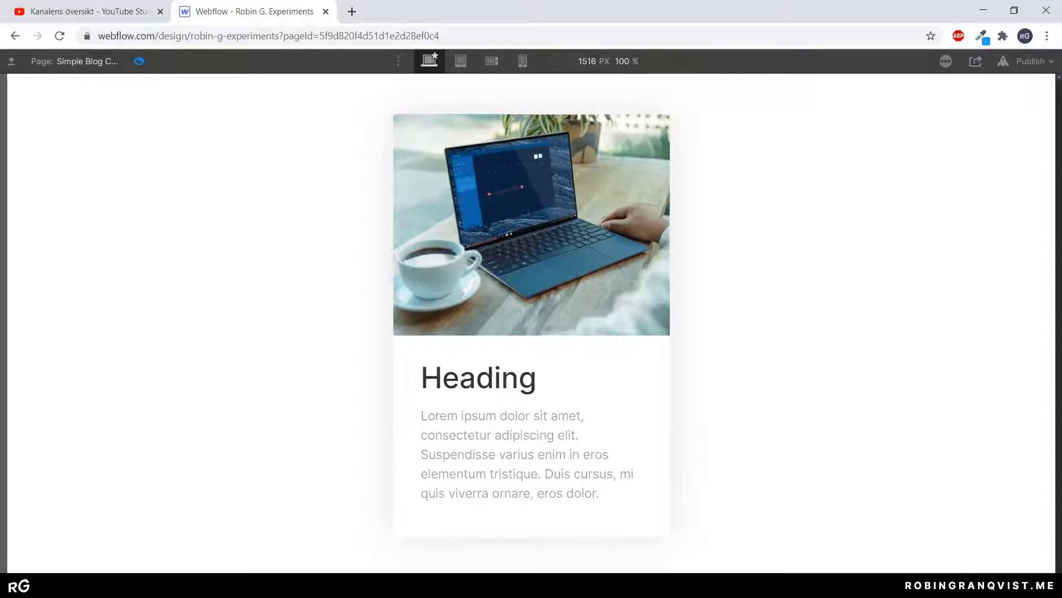
key("ctrl+shift+p")
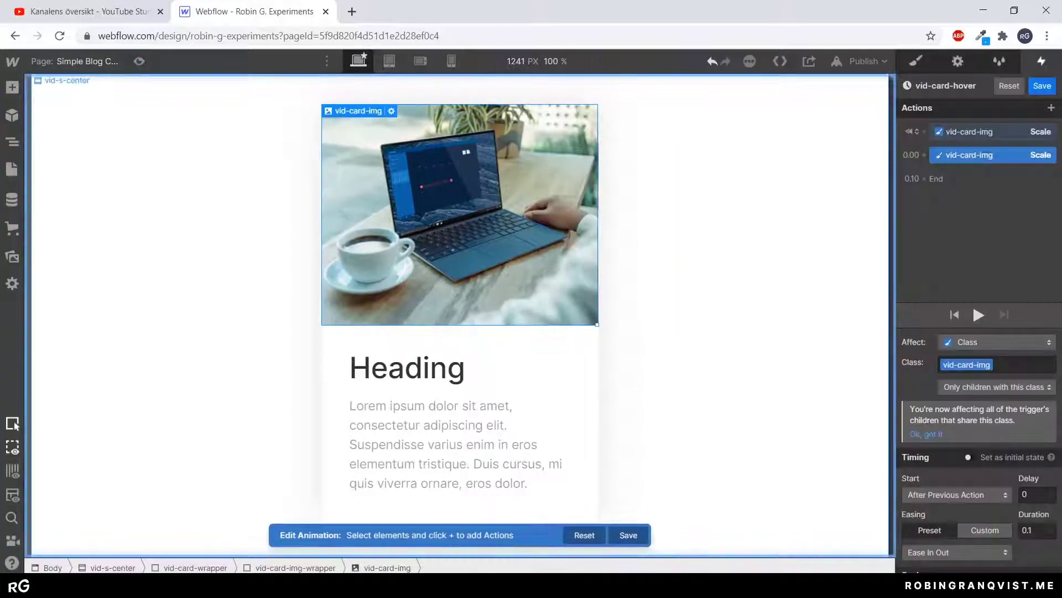
- Set the enlarging Scale action's duration to 0.15 seconds and save the vid-card-hover animation
type("5")
scroll(980, 442, "down", 1)
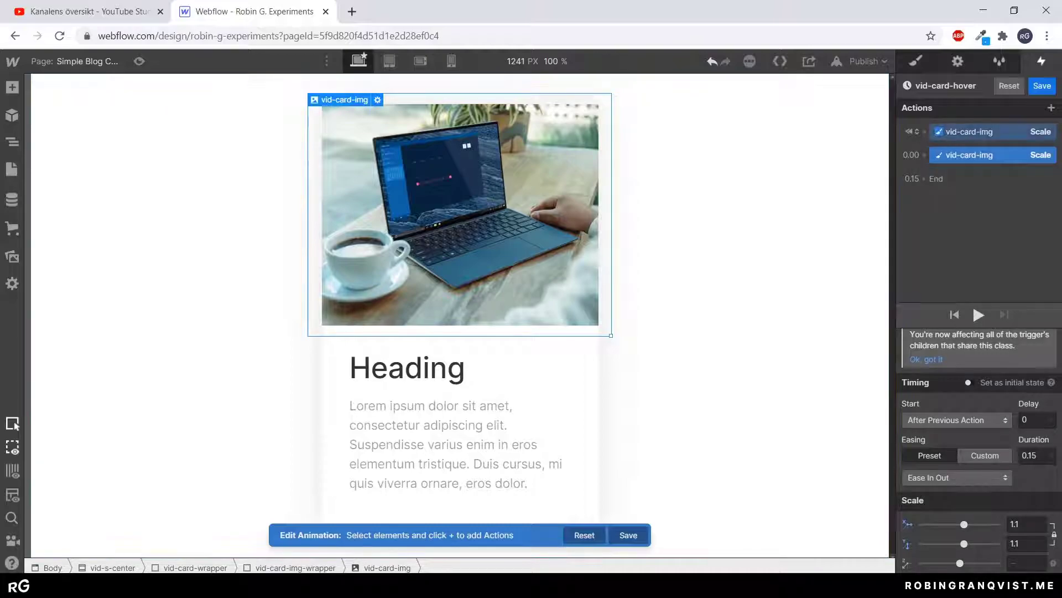
left_click(985, 132)
left_click(1042, 86)
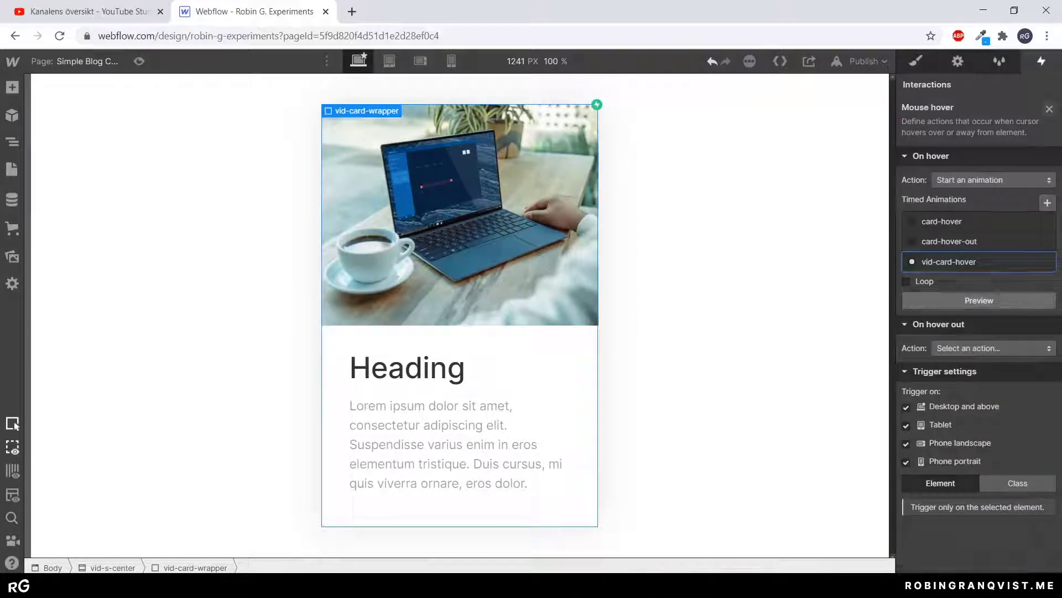
- Set the on-hover-out action to start a new custom timed animation named vid-card-hover-out
left_click(994, 347)
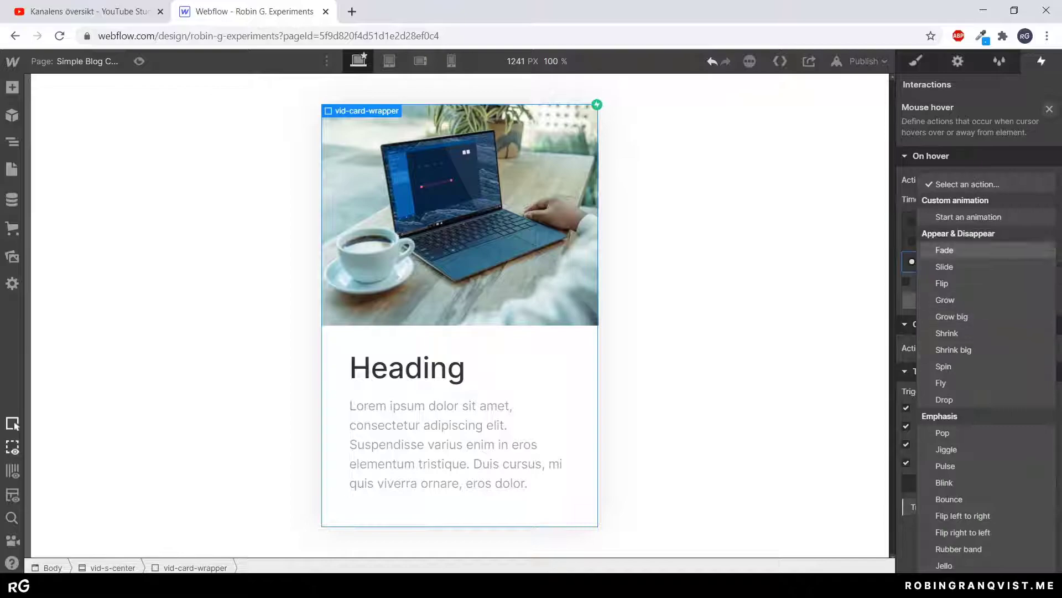
left_click(974, 216)
left_click(1048, 371)
type("vid-card-")
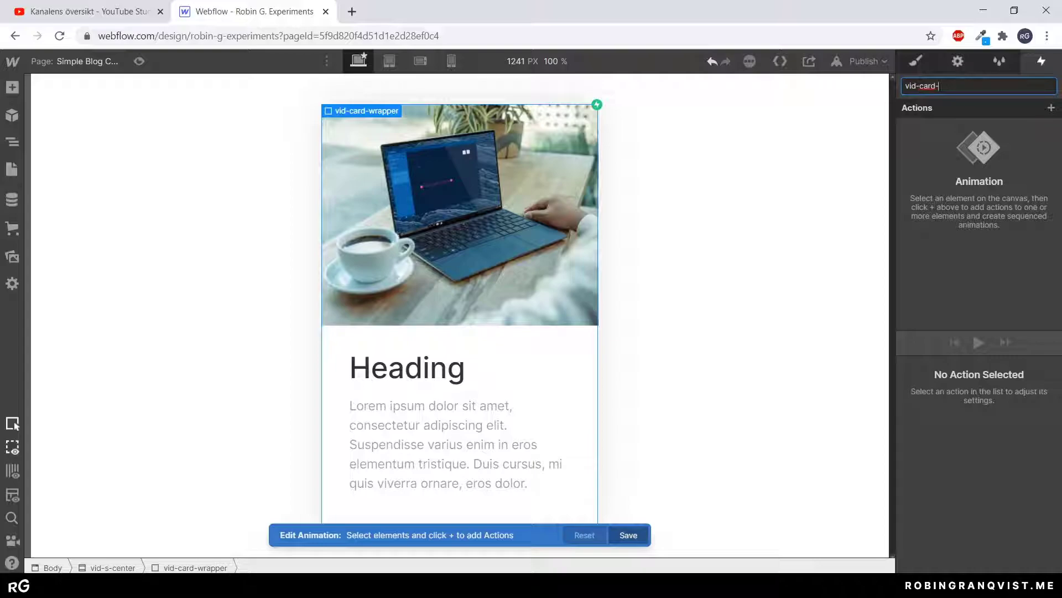
type("hover-out")
key("Return")
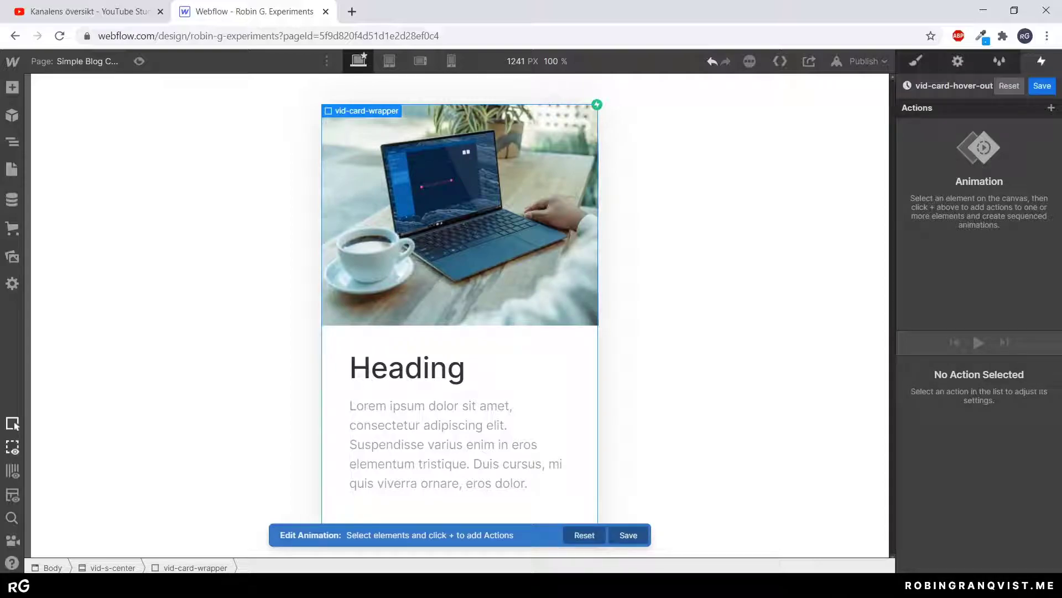
- Add an initial-state Scale action of 1 for vid-card-img to vid-card-hover-out, save it and preview the page
left_click(515, 233)
left_click(1052, 108)
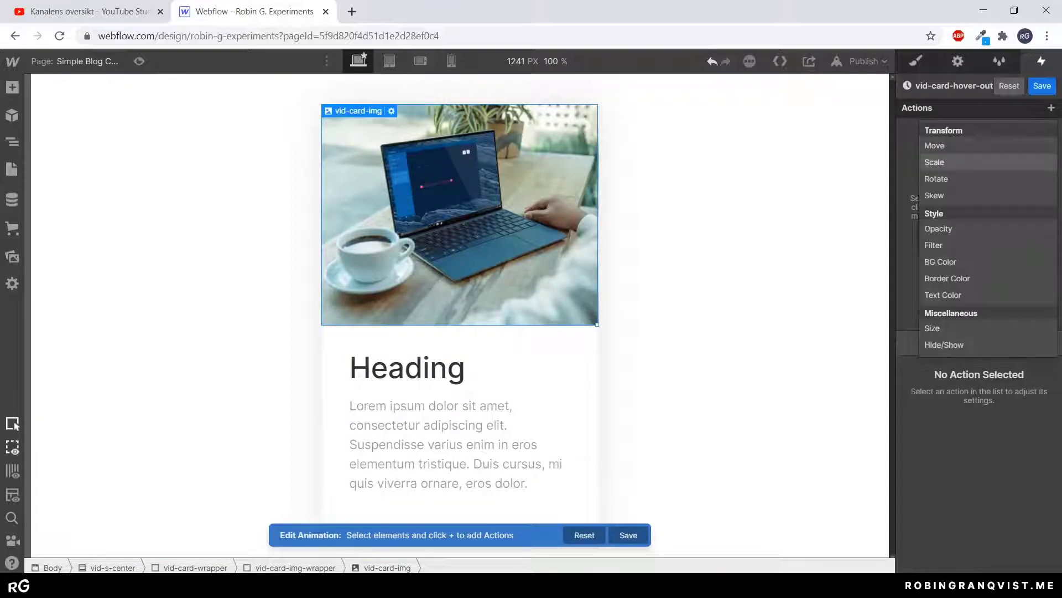
left_click(935, 161)
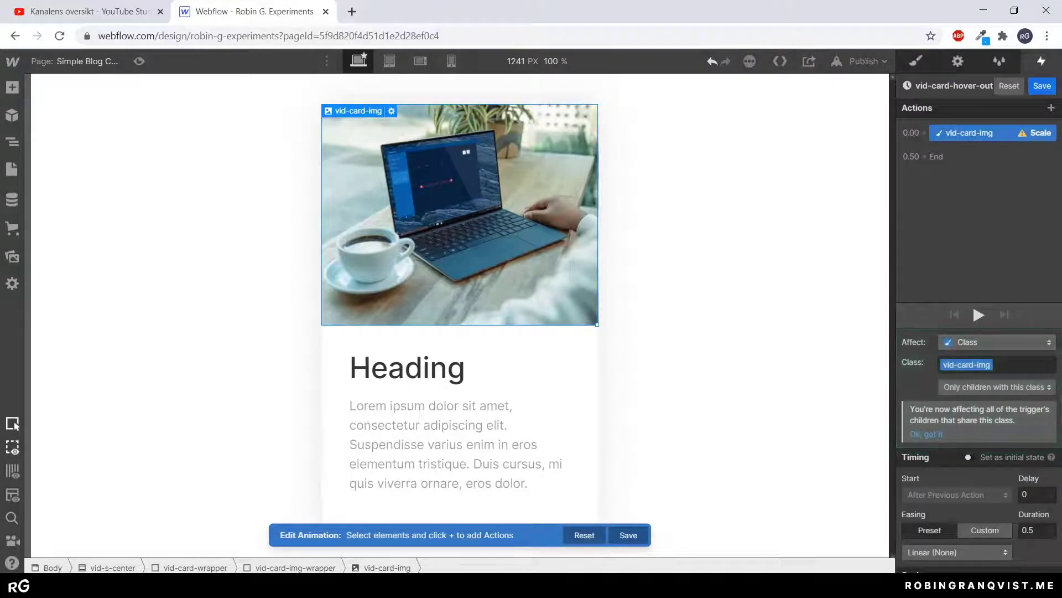
left_click(970, 457)
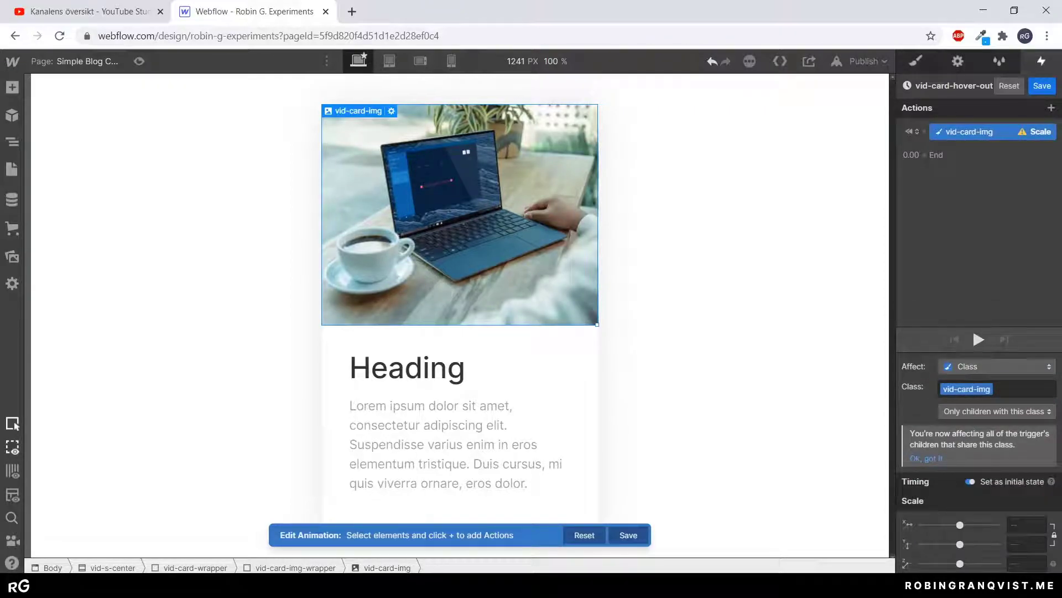
left_click(1042, 86)
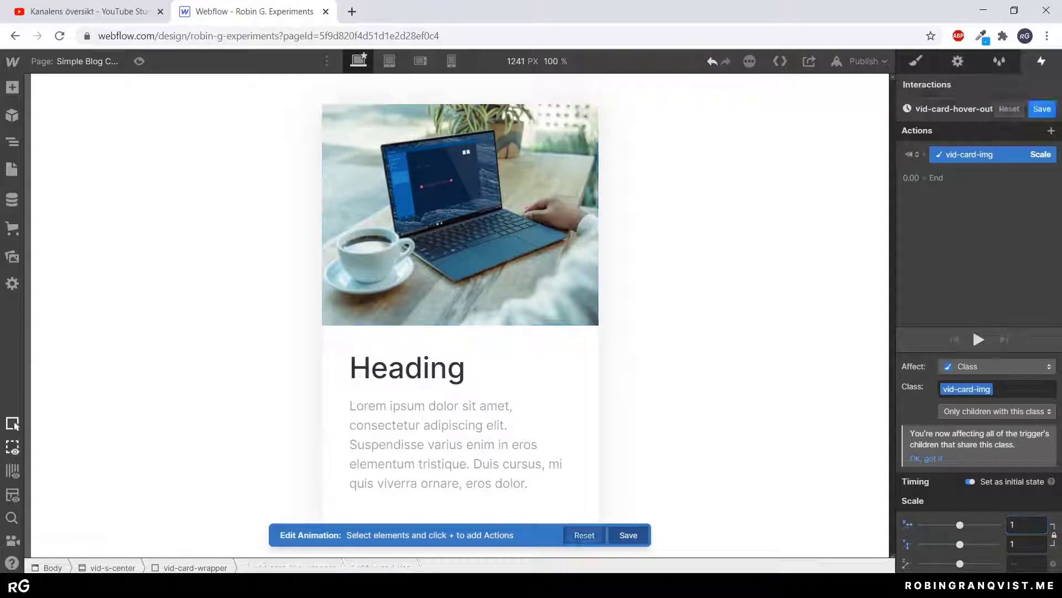
left_click(139, 61)
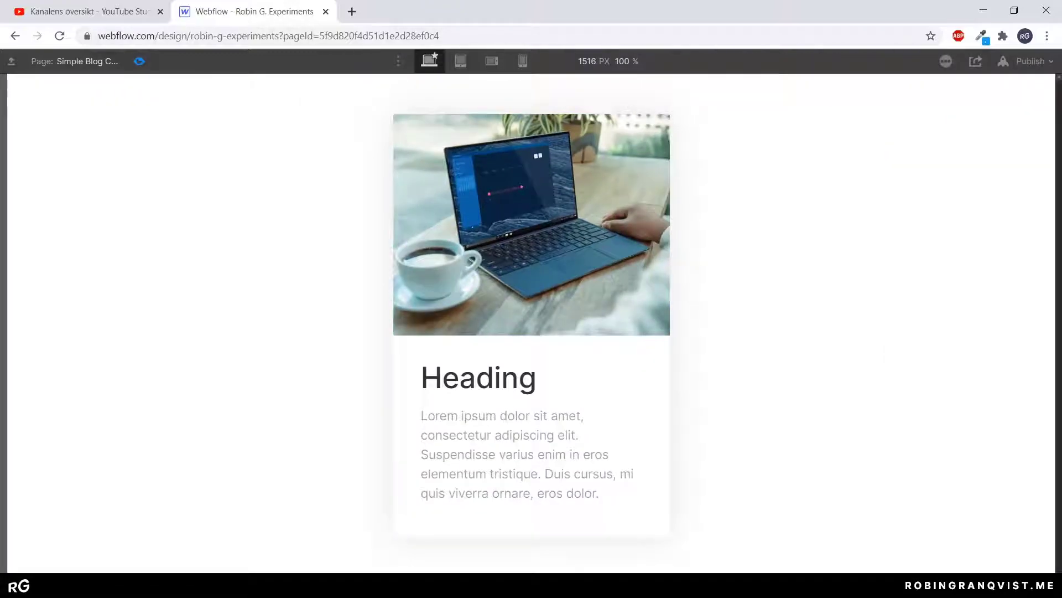
left_click(139, 61)
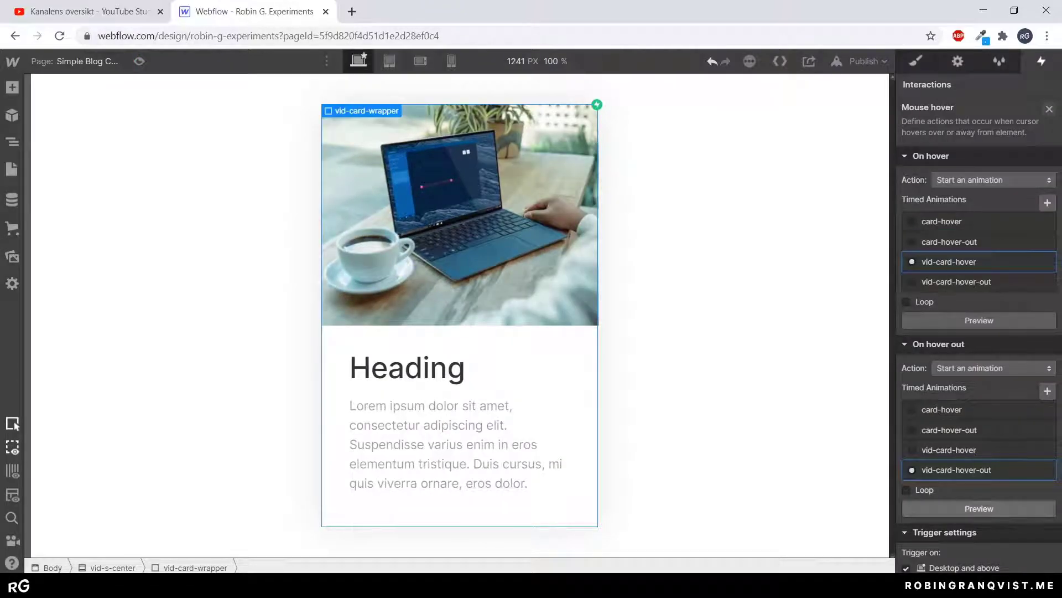
- Reopen vid-card-hover-out for editing and set the initial-state scale of vid-card-img to 1.1
left_click(1031, 470)
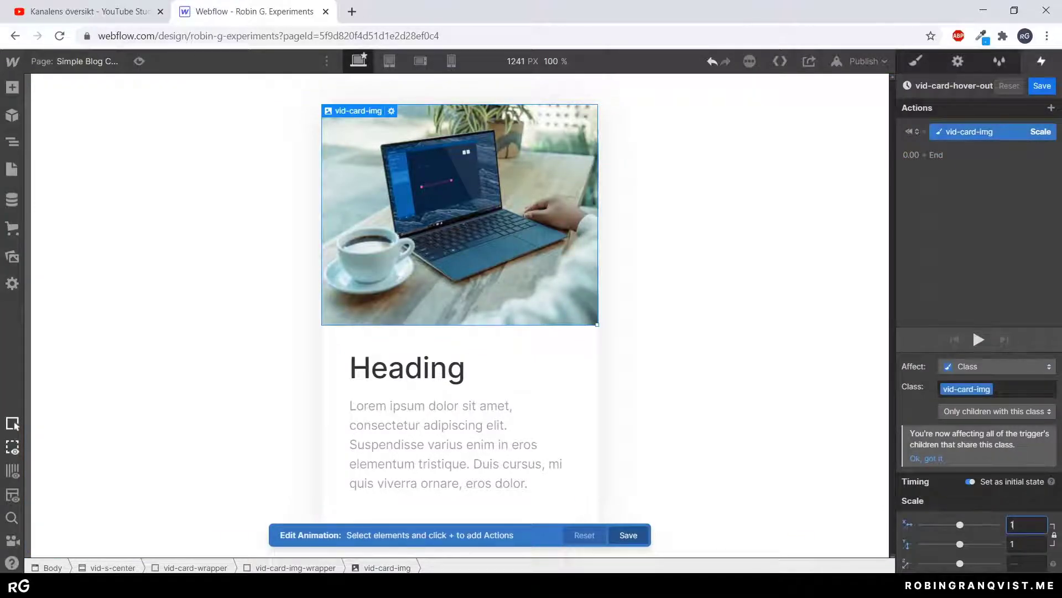
type(".1")
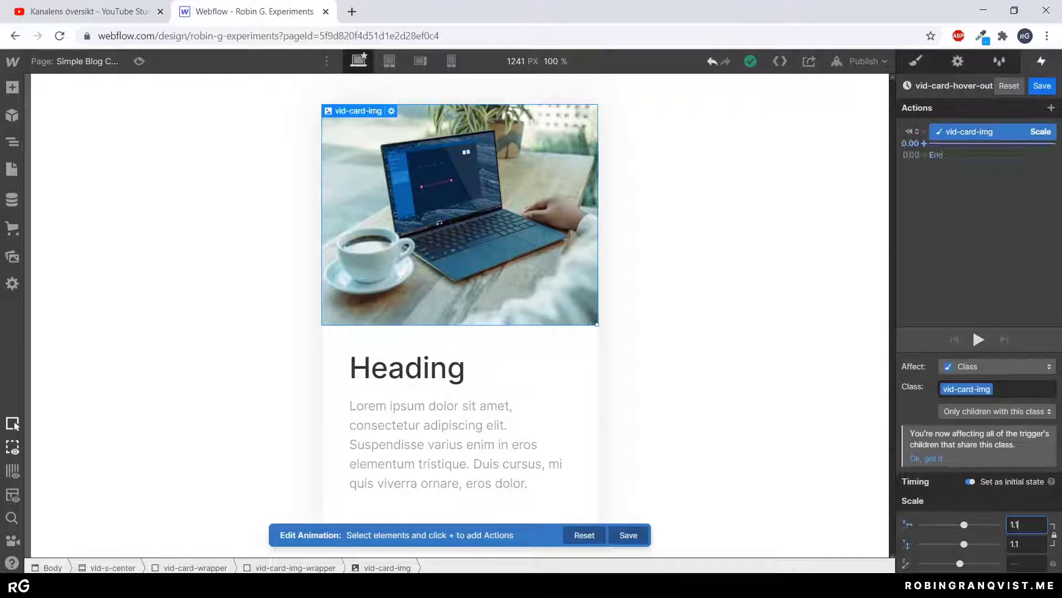
- Add a second Scale action for vid-card-img to vid-card-hover-out with scale 1, Ease In Out easing and 0.15 seconds duration
left_click(923, 154)
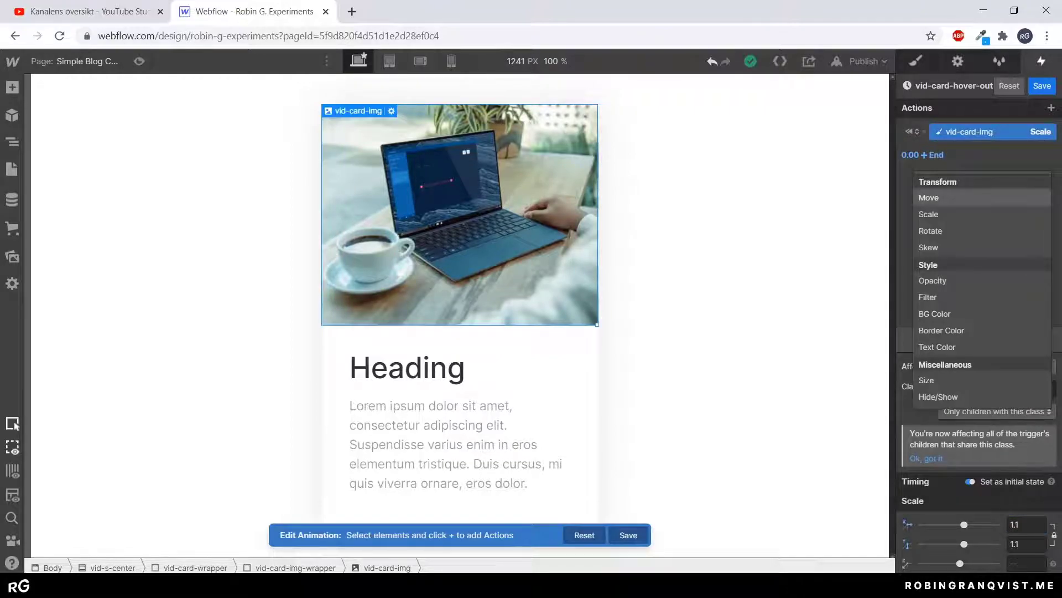
left_click(941, 214)
scroll(976, 443, "down", 1)
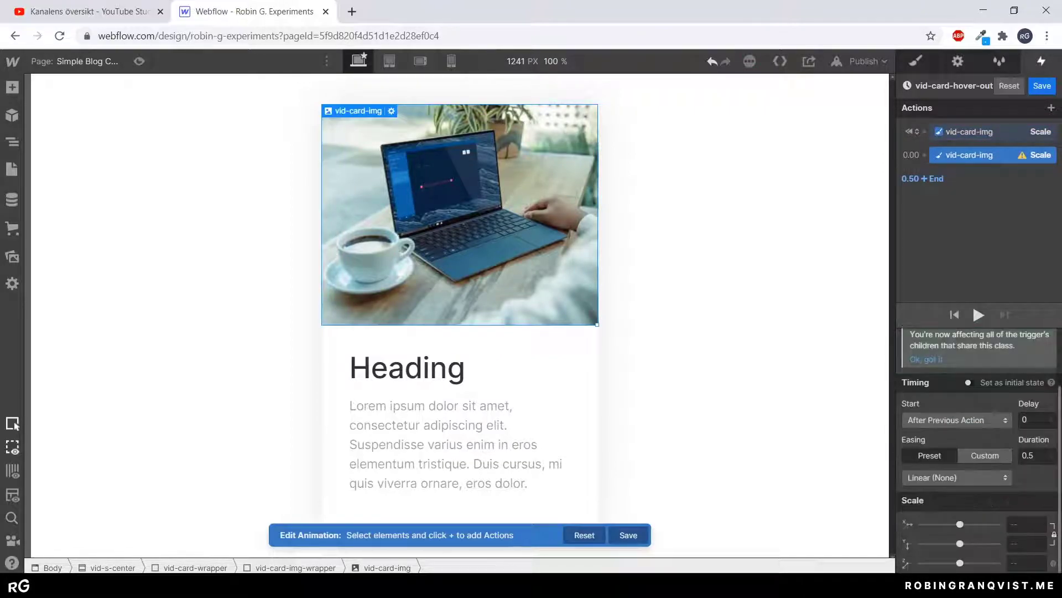
left_click(956, 477)
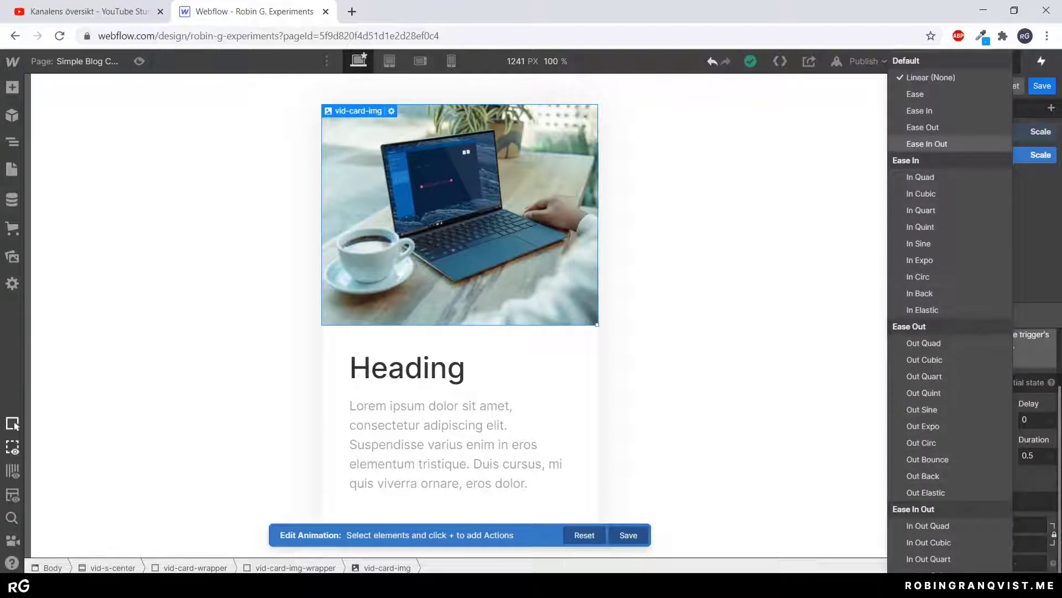
left_click(941, 143)
type("15")
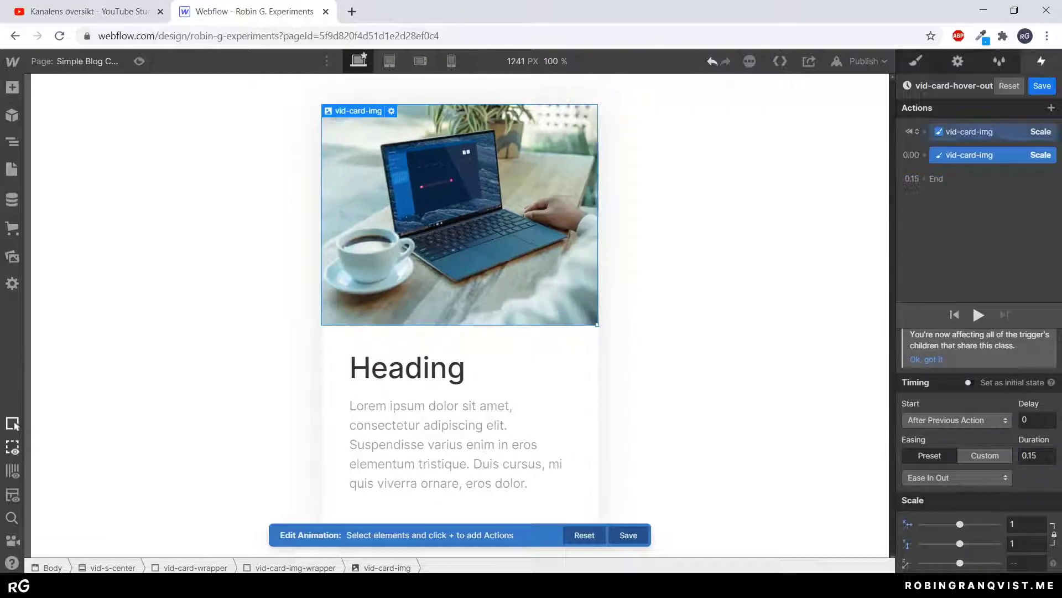
- Remove the initial-state Scale action from vid-card-hover-out and preview the card's hover behaviour
left_click(985, 132)
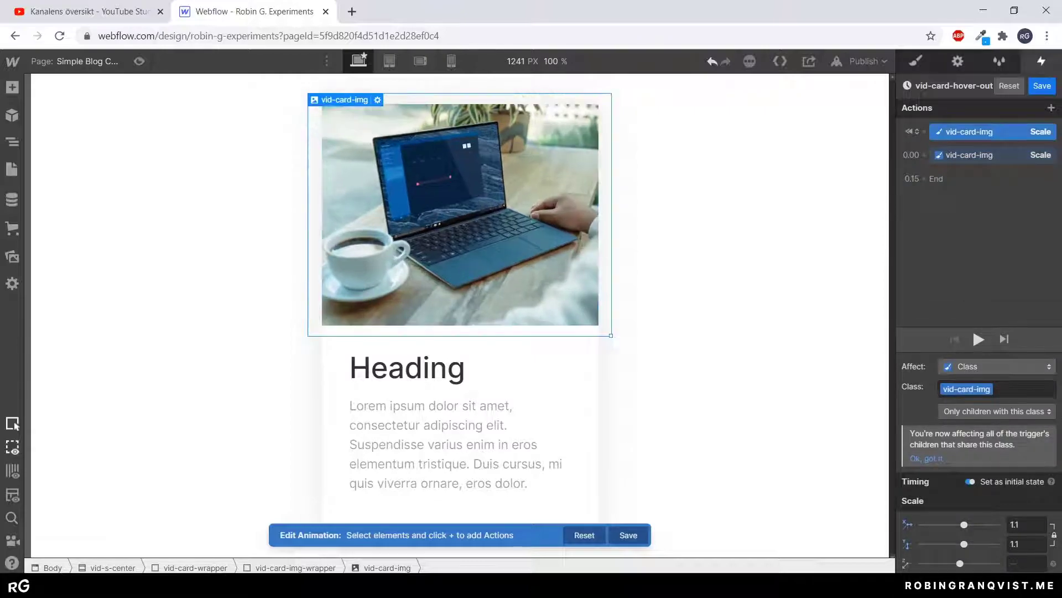
left_click(139, 61)
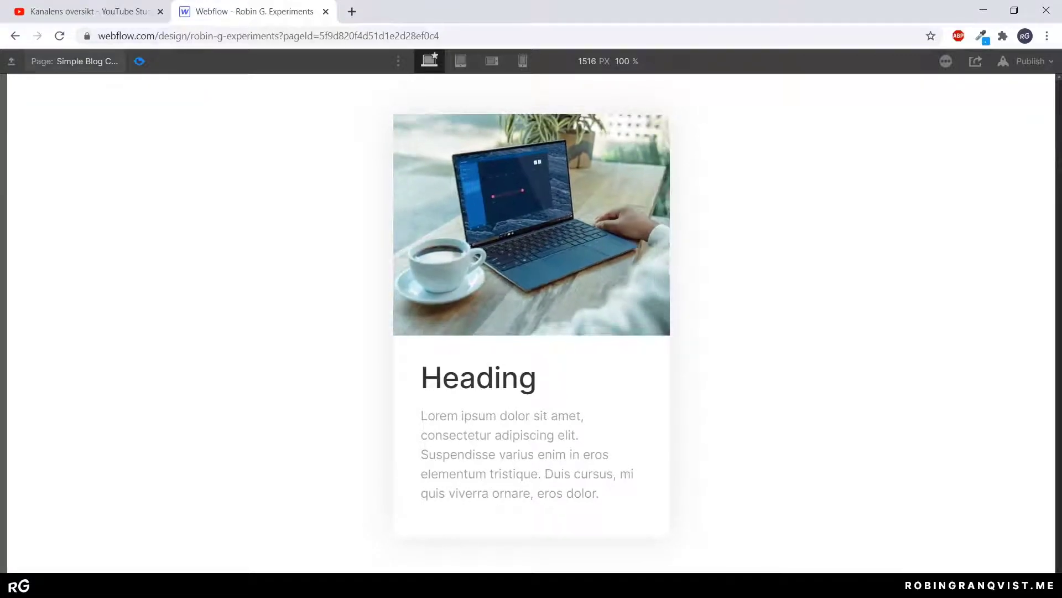
left_click(140, 62)
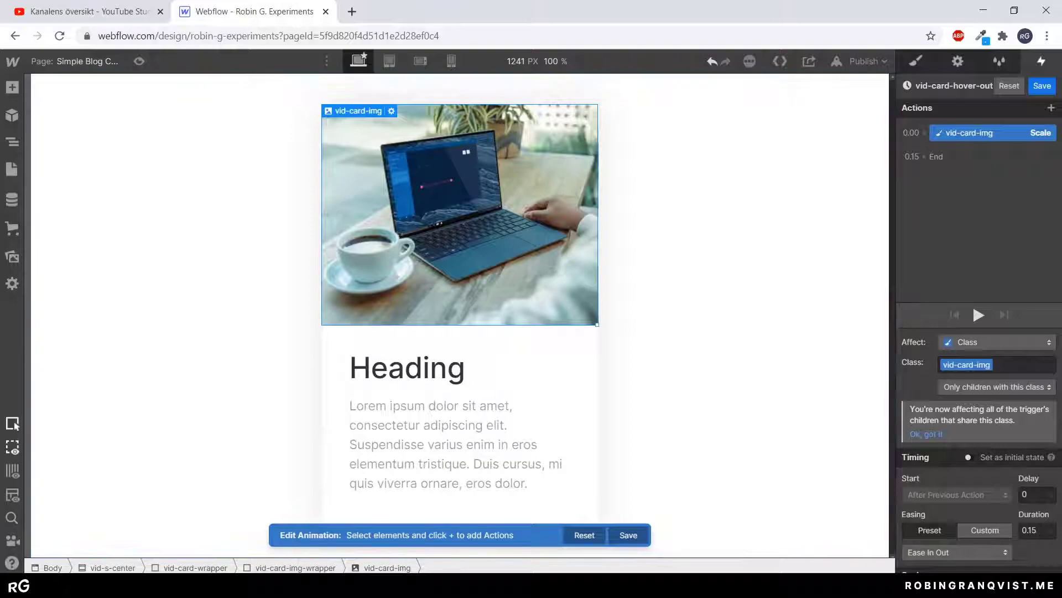
- Set the cursor style of vid-card-wrapper to pointer and preview the page
left_click(916, 62)
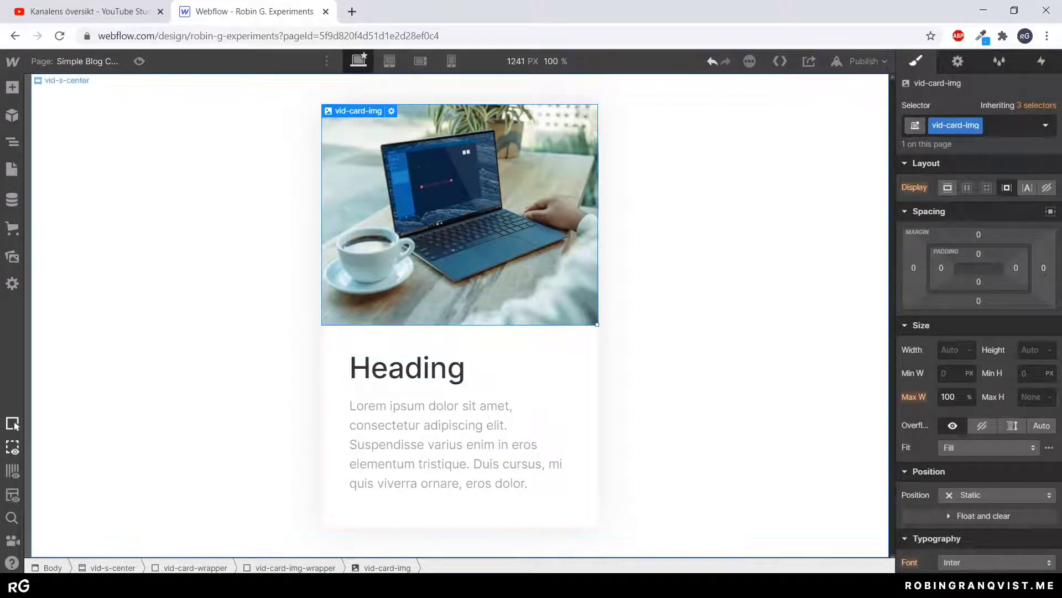
left_click(12, 142)
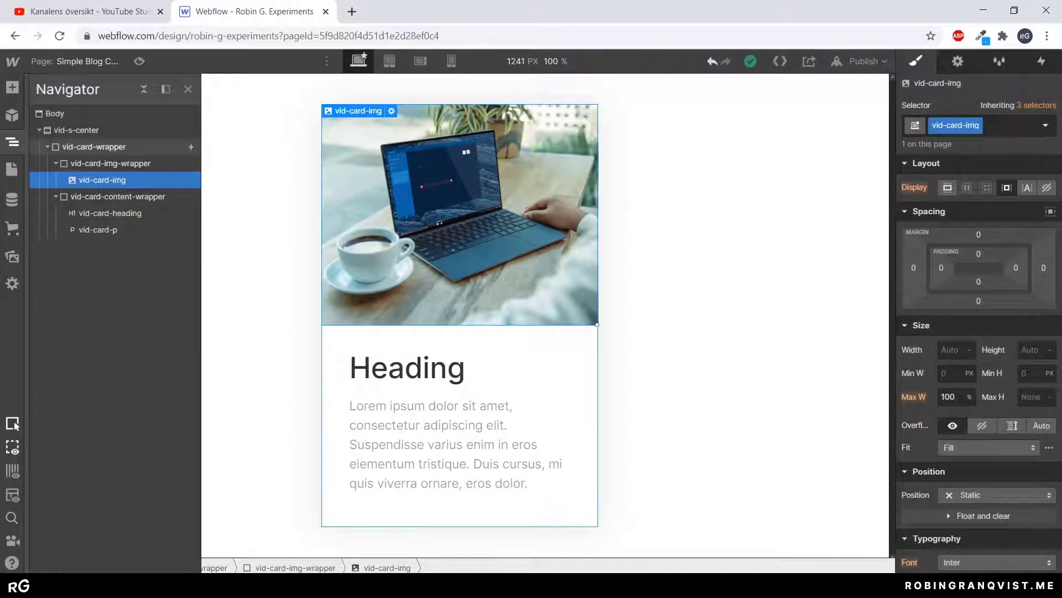
left_click(94, 147)
scroll(978, 354, "down", 7)
scroll(978, 354, "up", 7)
left_click(1045, 125)
left_click(1046, 125)
scroll(979, 354, "down", 10)
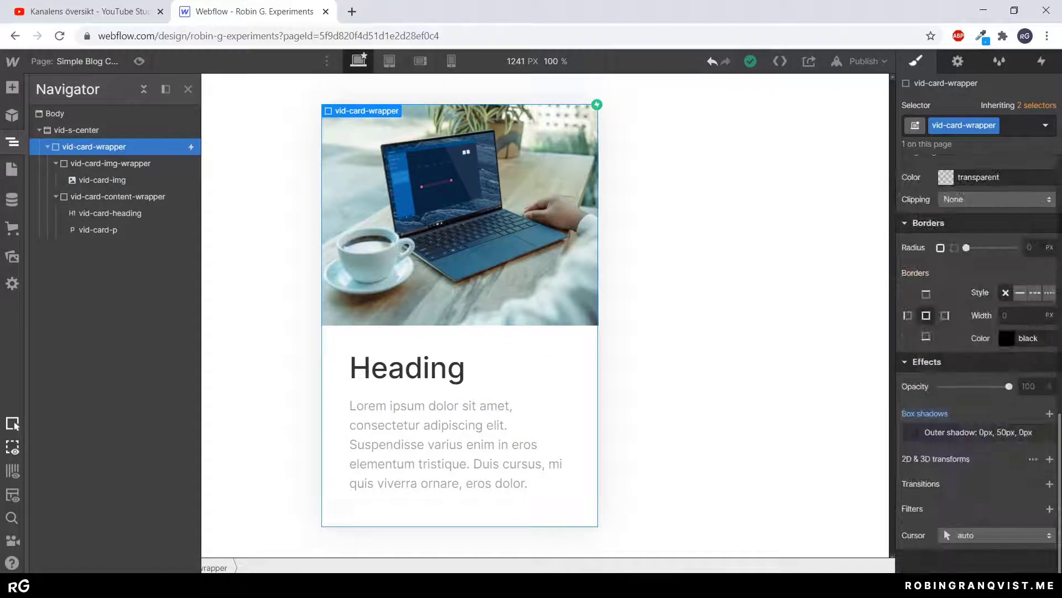
left_click(996, 535)
left_click(996, 143)
key("z")
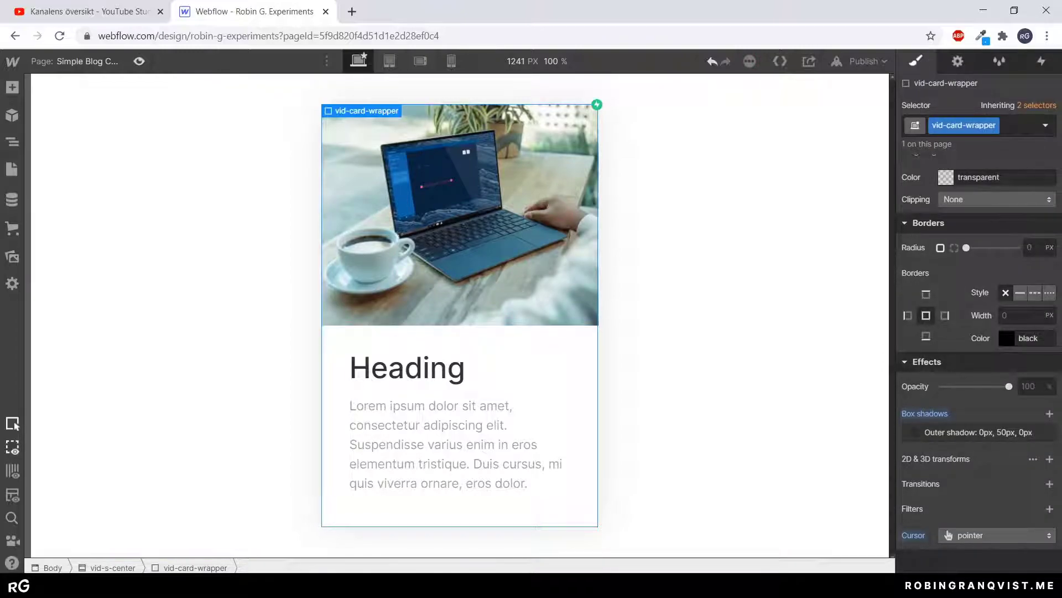
key("ctrl+shift+p")
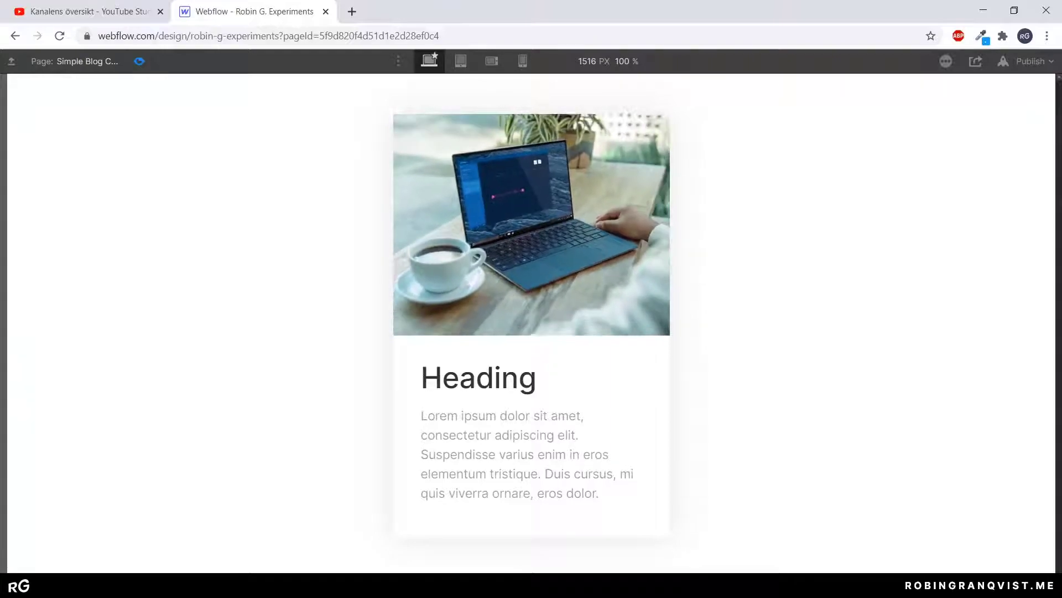
key("ctrl+shift+p")
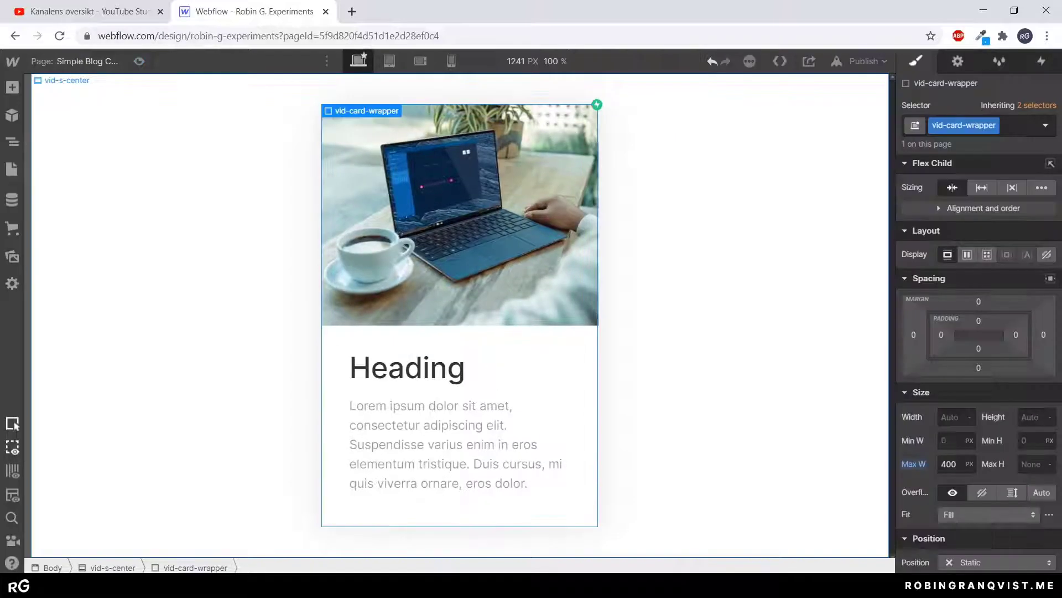
- Set the bottom margin of the vid-card-p paragraph to 0
left_click(459, 444)
left_click(979, 301)
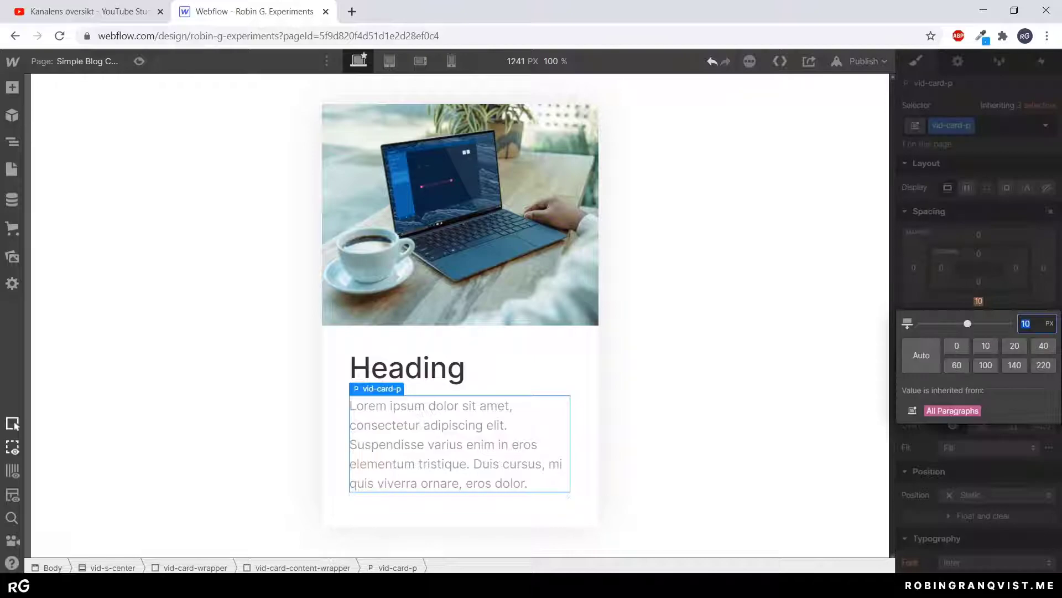
left_click(957, 346)
left_click(774, 354)
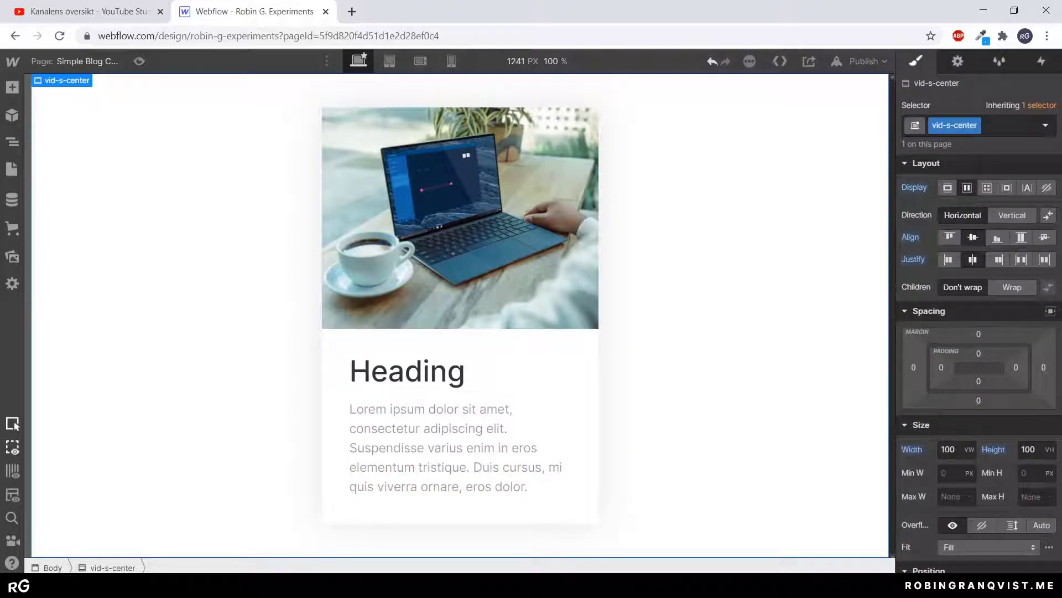
- Open the vid-card-hover animation in vid-card-wrapper's mouse hover interaction for editing
left_click(498, 222)
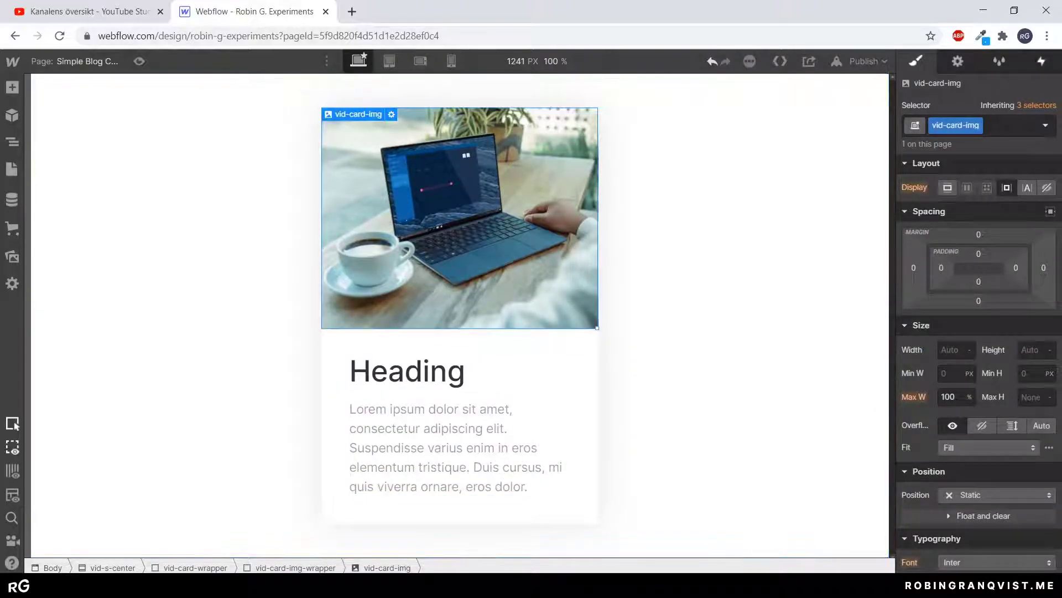
left_click(1041, 62)
left_click(374, 128)
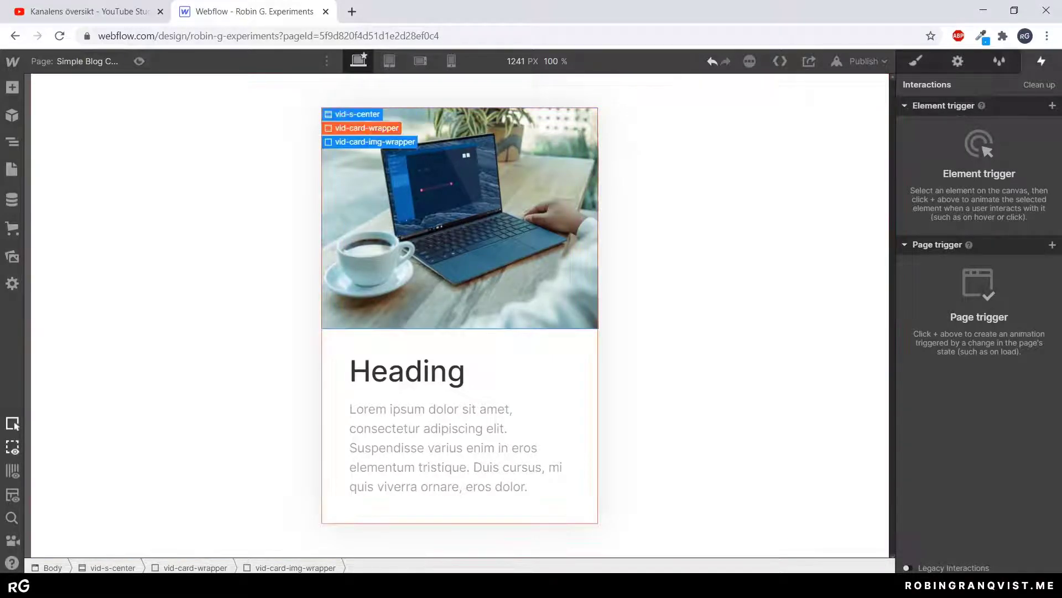
left_click(366, 128)
left_click(929, 131)
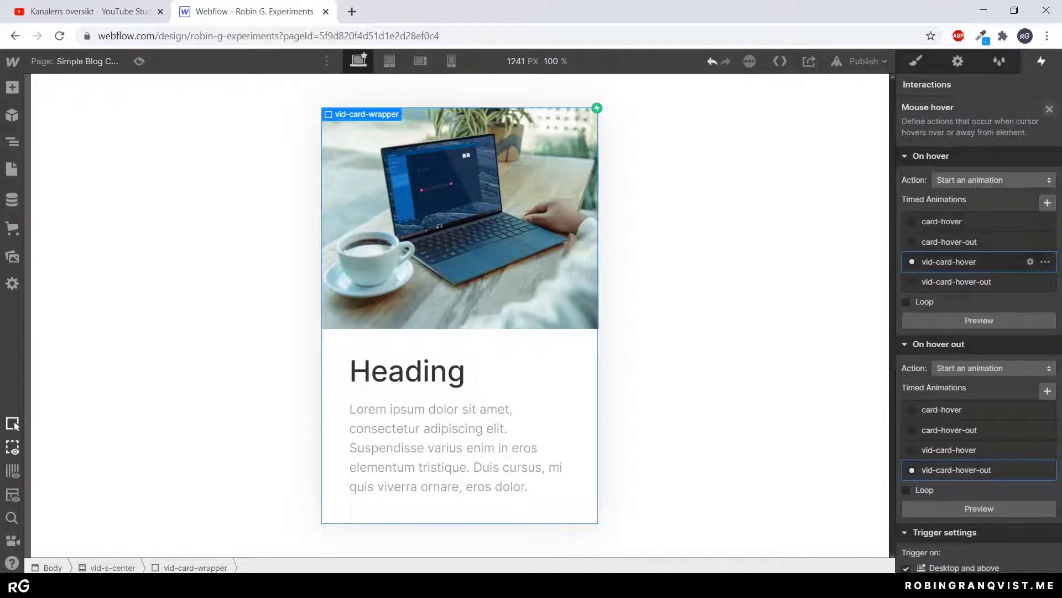
left_click(1030, 261)
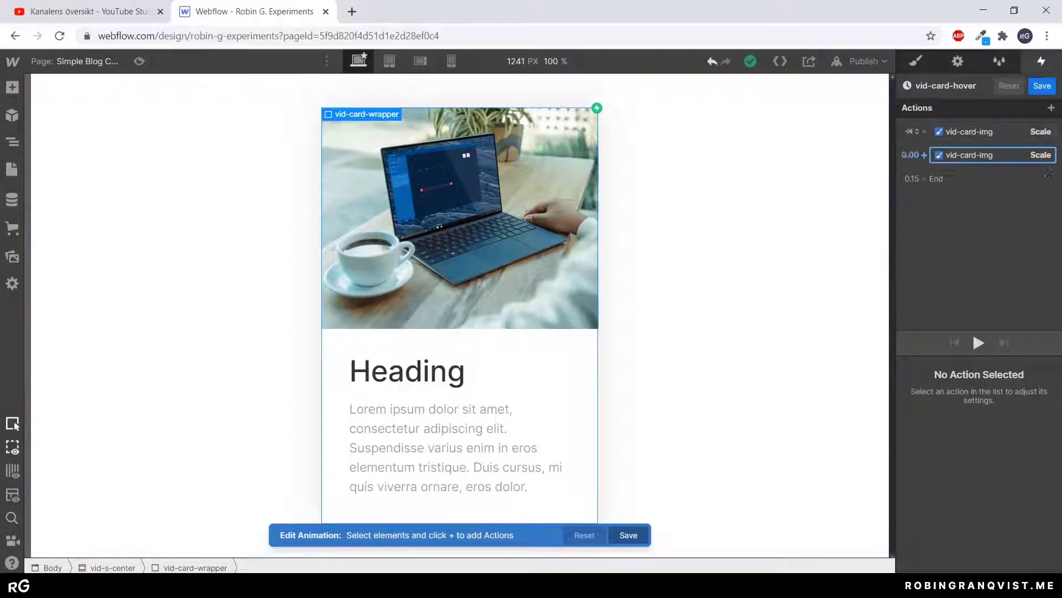
left_click(924, 131)
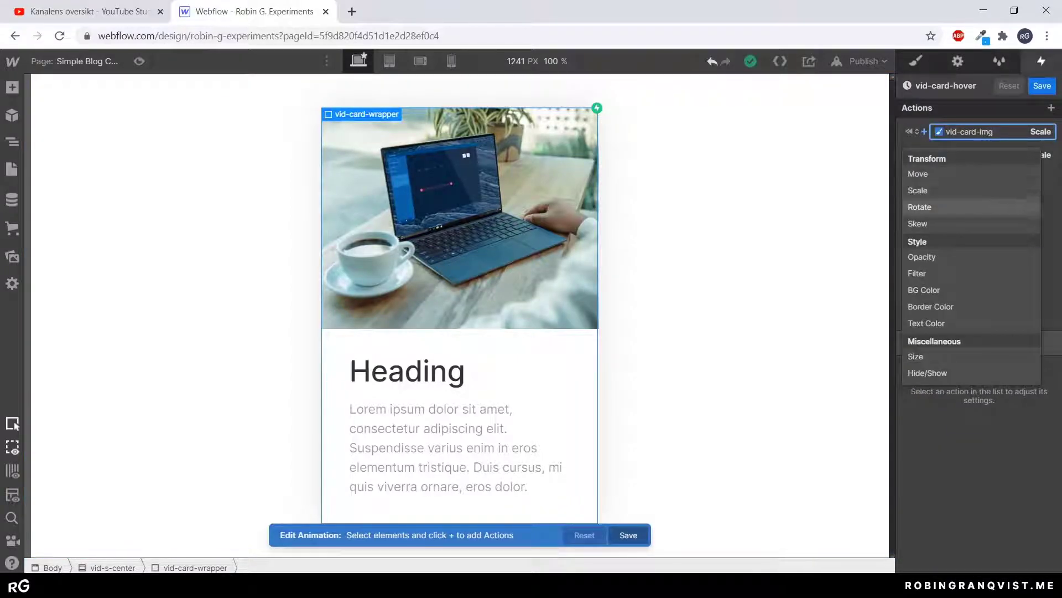
left_click(919, 207)
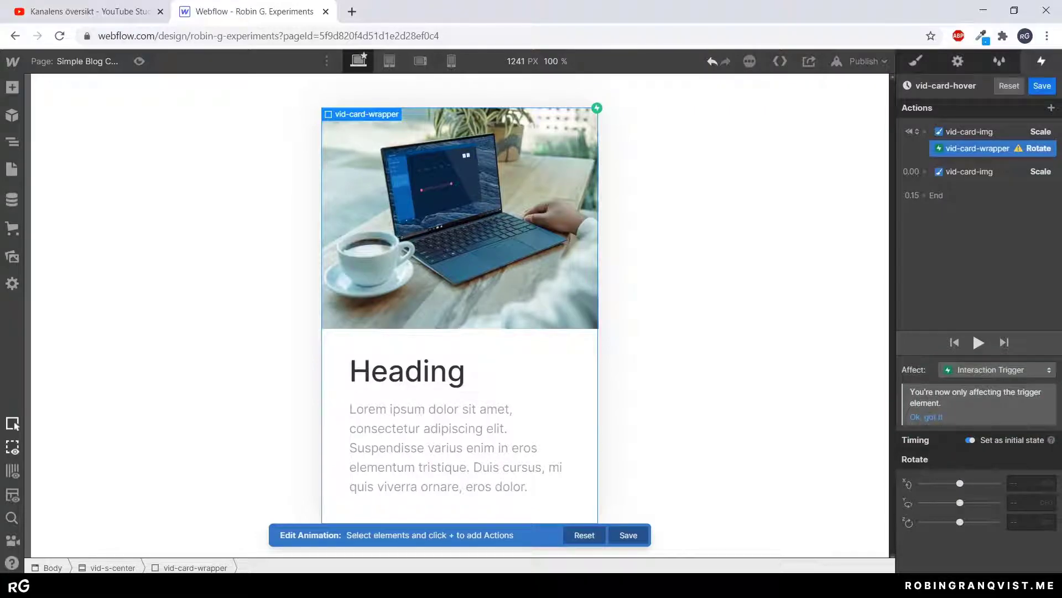
left_click_drag(960, 521, 973, 522)
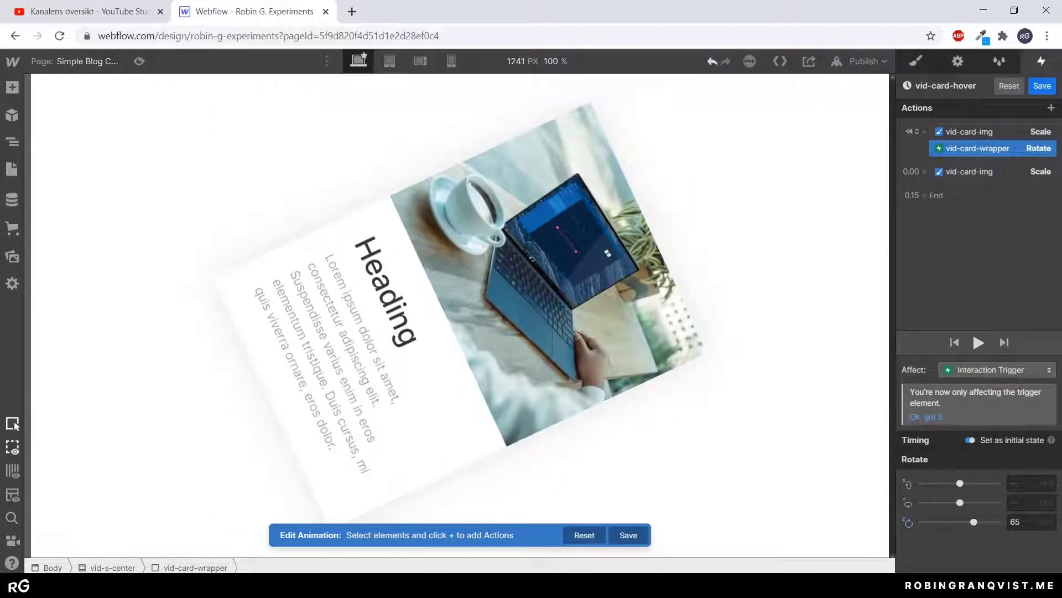
left_click(786, 431)
key("ctrl+z")
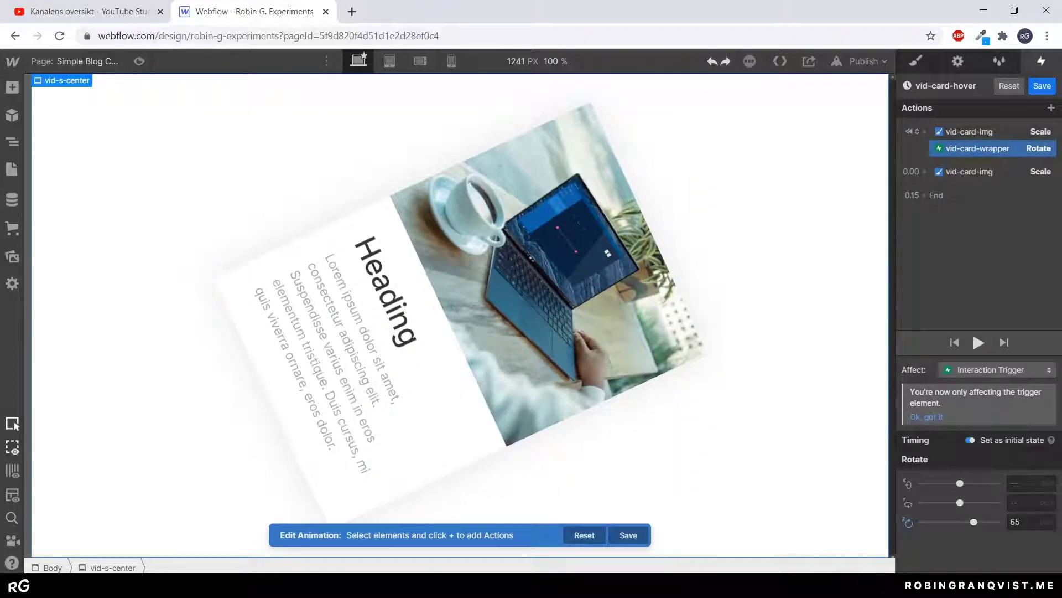
right_click(974, 148)
left_click(974, 166)
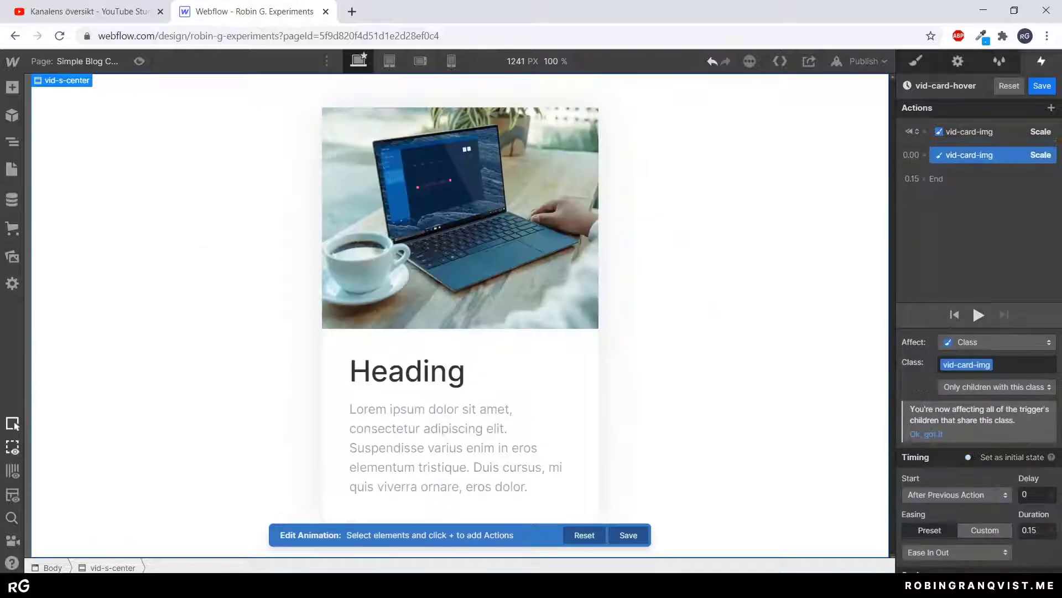
- Add an initial-state Rotate action for vid-card-img to vid-card-hover with a Z rotation of 0 degrees
left_click(991, 132)
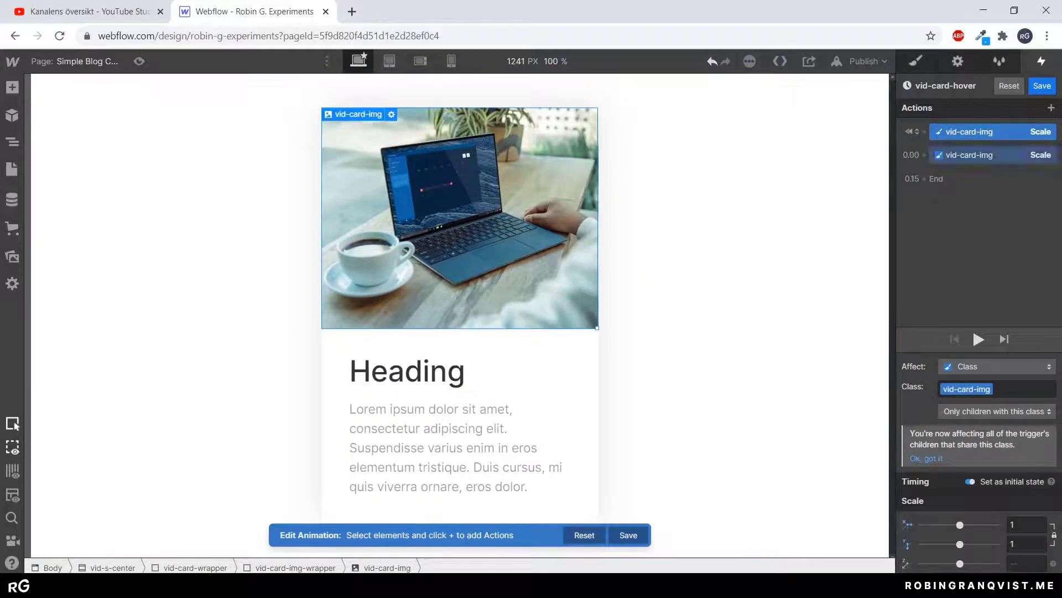
left_click(923, 131)
left_click(922, 204)
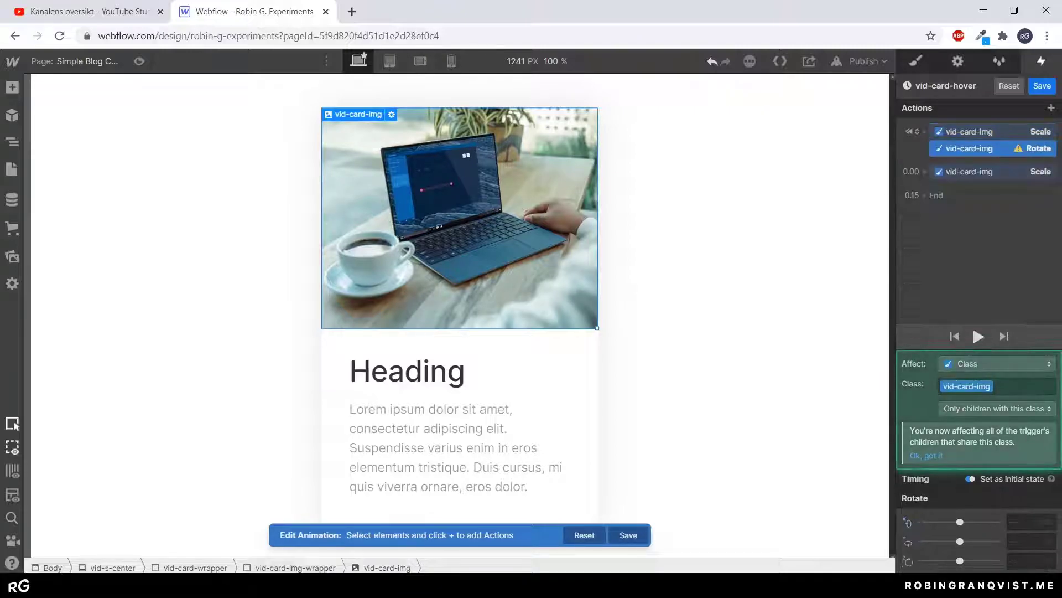
left_click_drag(960, 561, 960, 561)
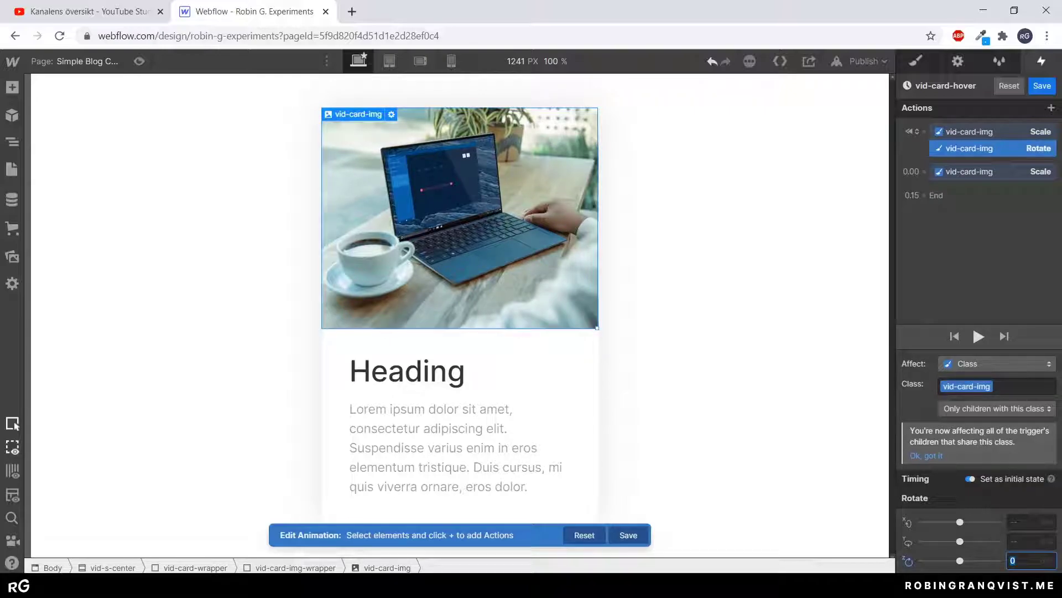
- Add a Rotate action for vid-card-img alongside the enlarging Scale action, with Ease In Out easing, 0.15 seconds duration and Z rotation 5 degrees
left_click(924, 160)
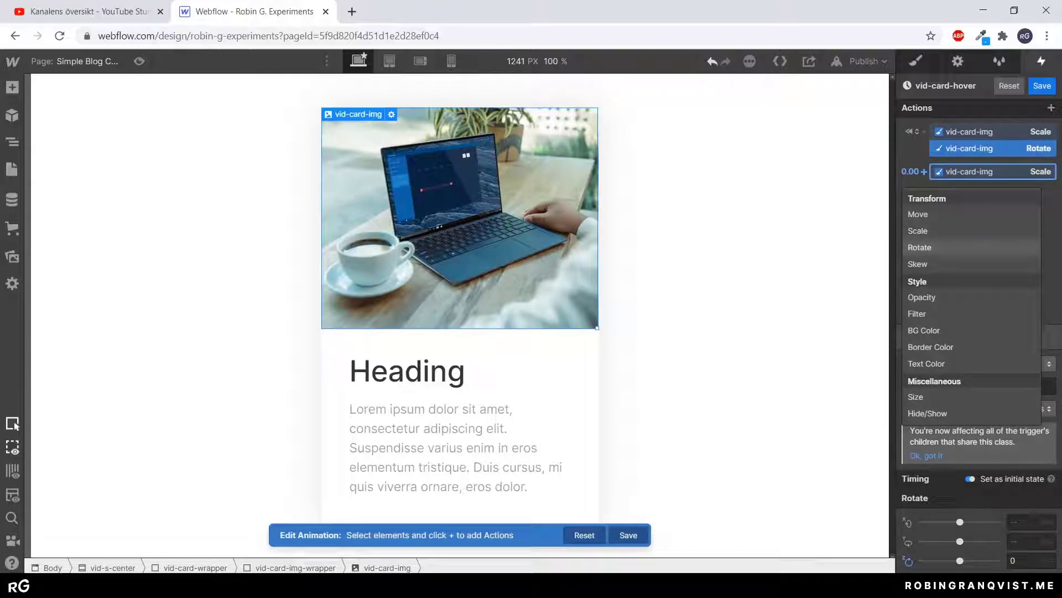
left_click(940, 249)
scroll(979, 443, "down", 2)
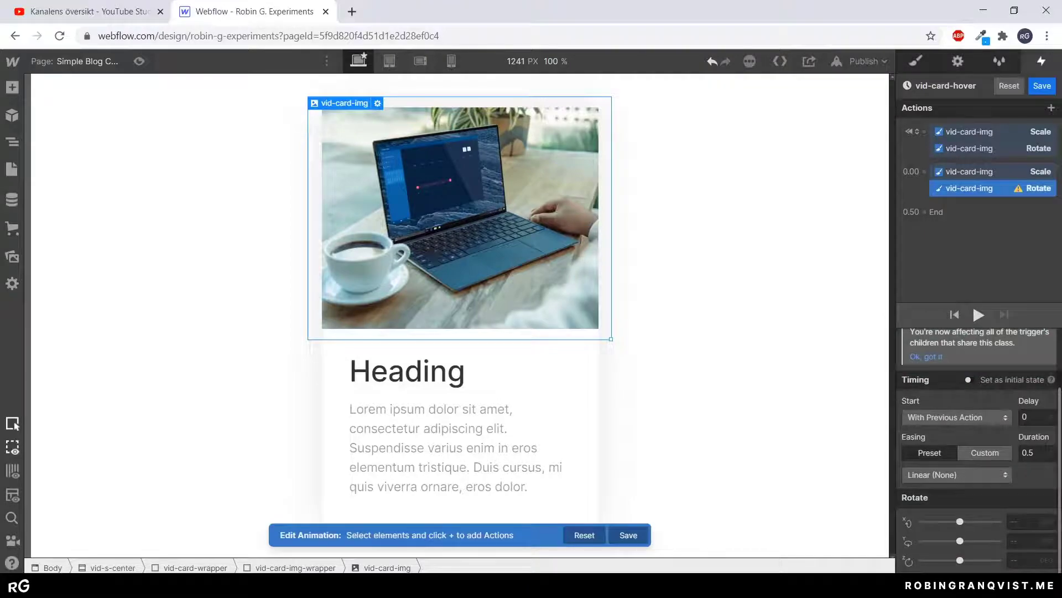
left_click(957, 474)
left_click(930, 144)
left_click(971, 171)
left_click(970, 188)
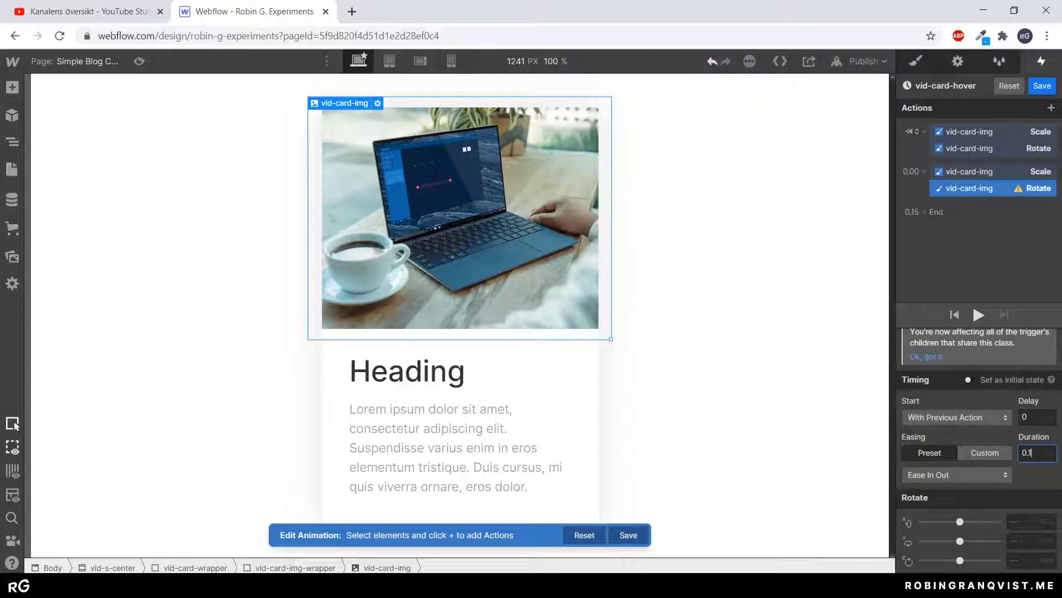
type("5")
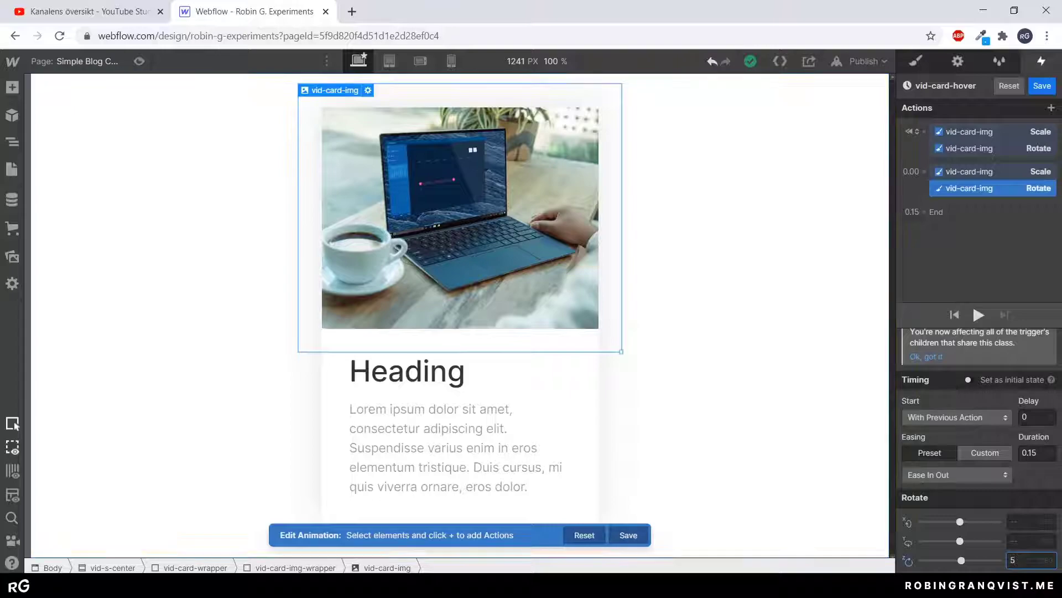
- Save the vid-card-hover animation and preview the image's rotation on hover
left_click(629, 535)
left_click(139, 61)
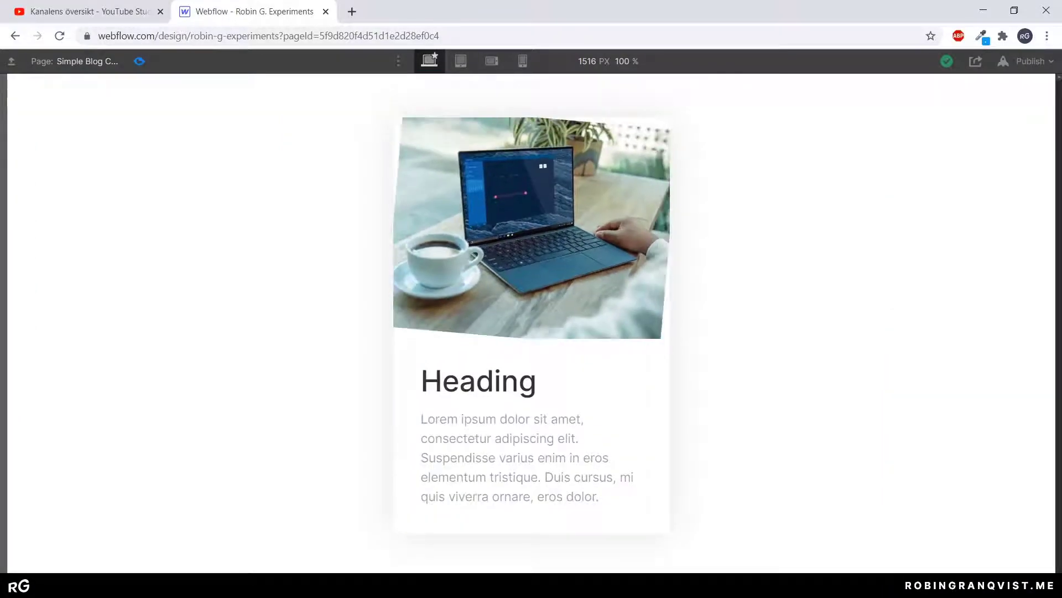
key("ctrl+shift+p")
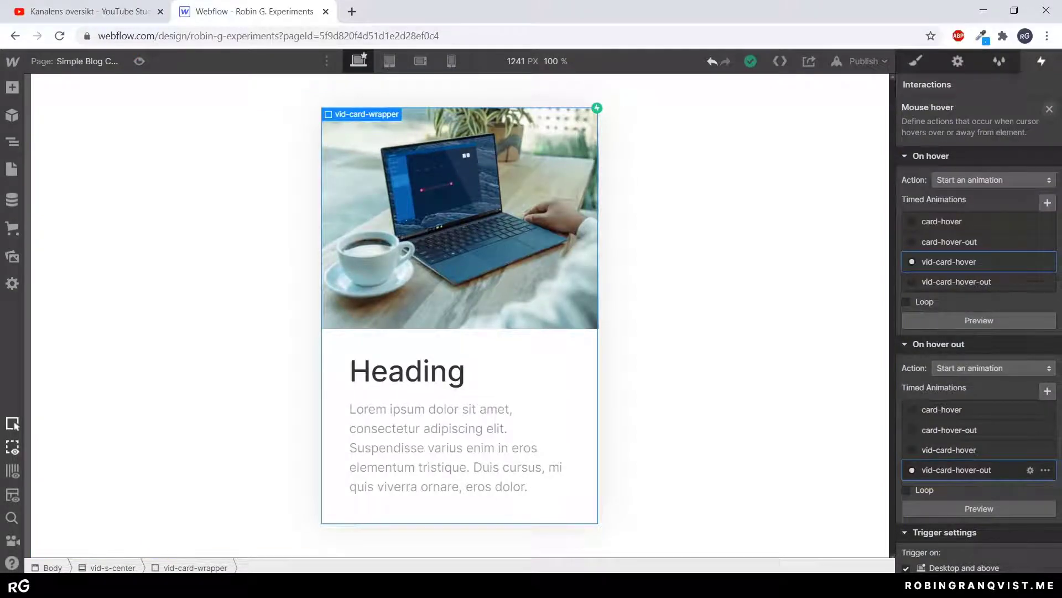
- Add a Rotate action for vid-card-wrapper alongside the Scale action in vid-card-hover-out, with a Z rotation of 0 degrees
left_click(1040, 470)
left_click(1051, 107)
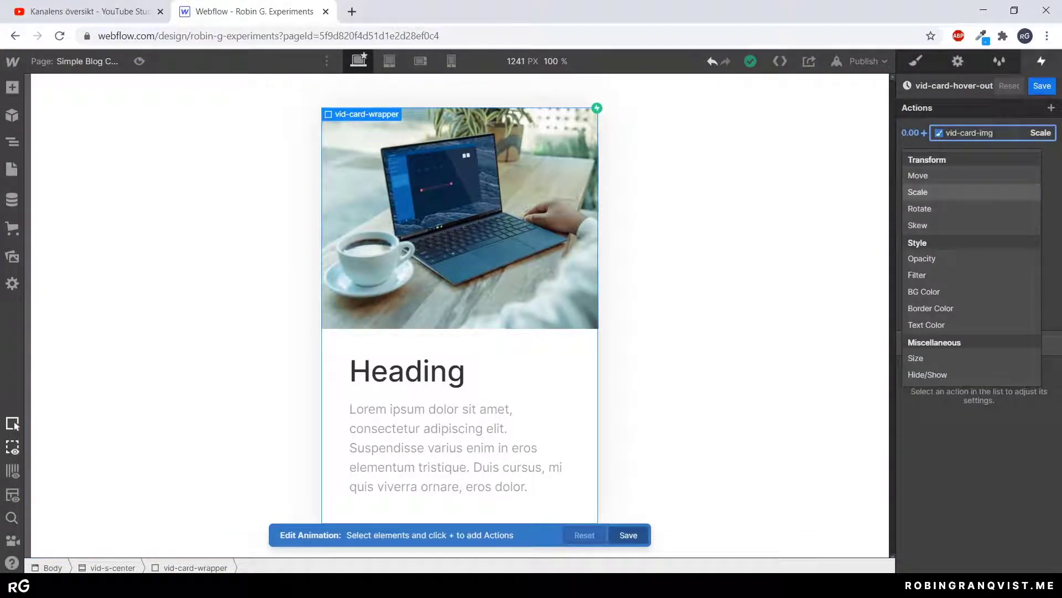
left_click(921, 206)
scroll(978, 451, "down", 1)
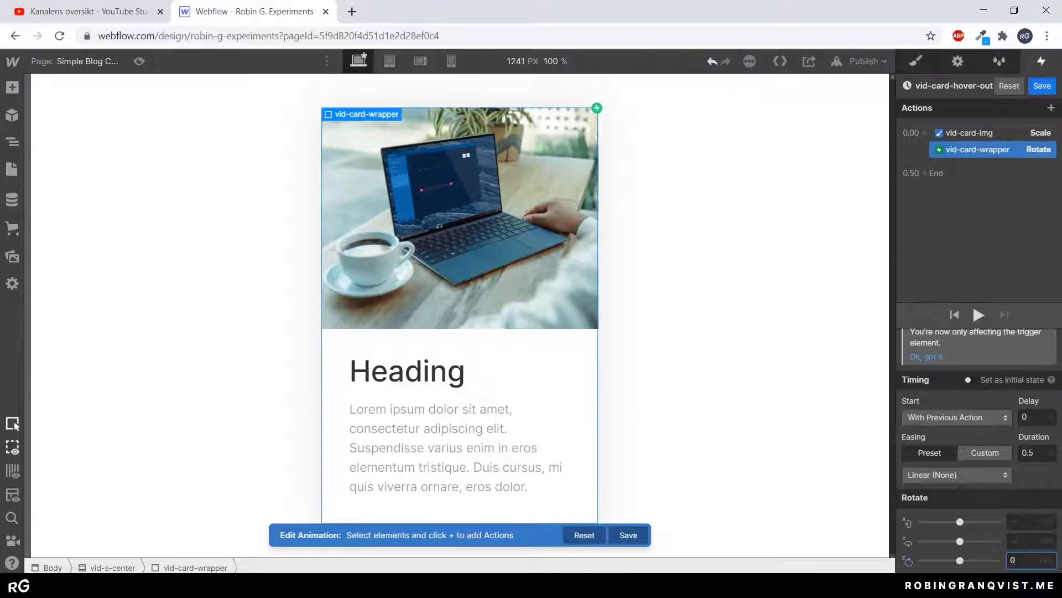
key("Return")
- Save the vid-card-hover-out animation and preview the card's hover and hover-out behavior
left_click(1043, 85)
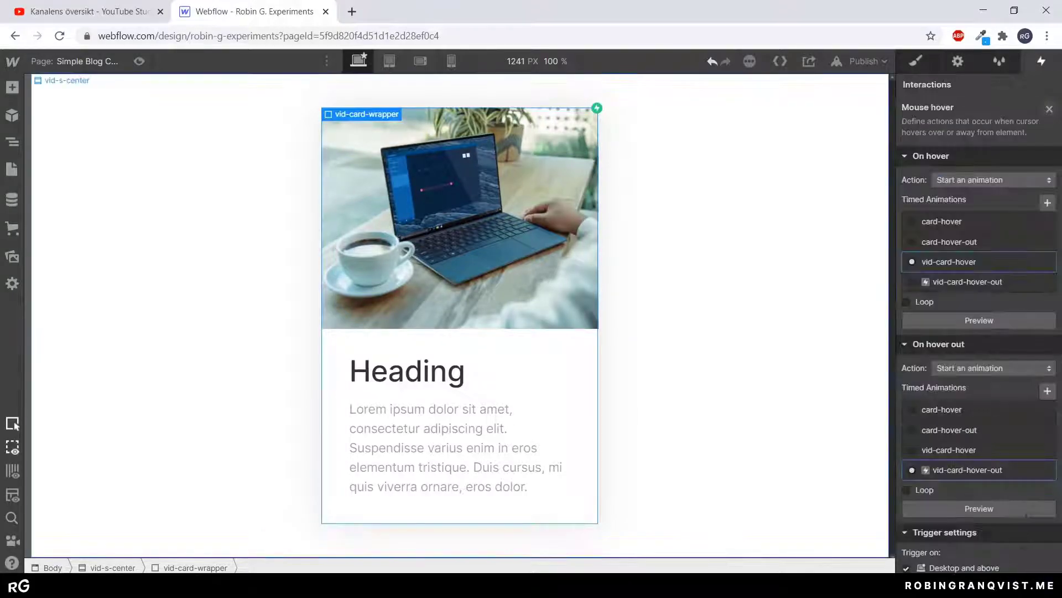
key("ctrl+shift+p")
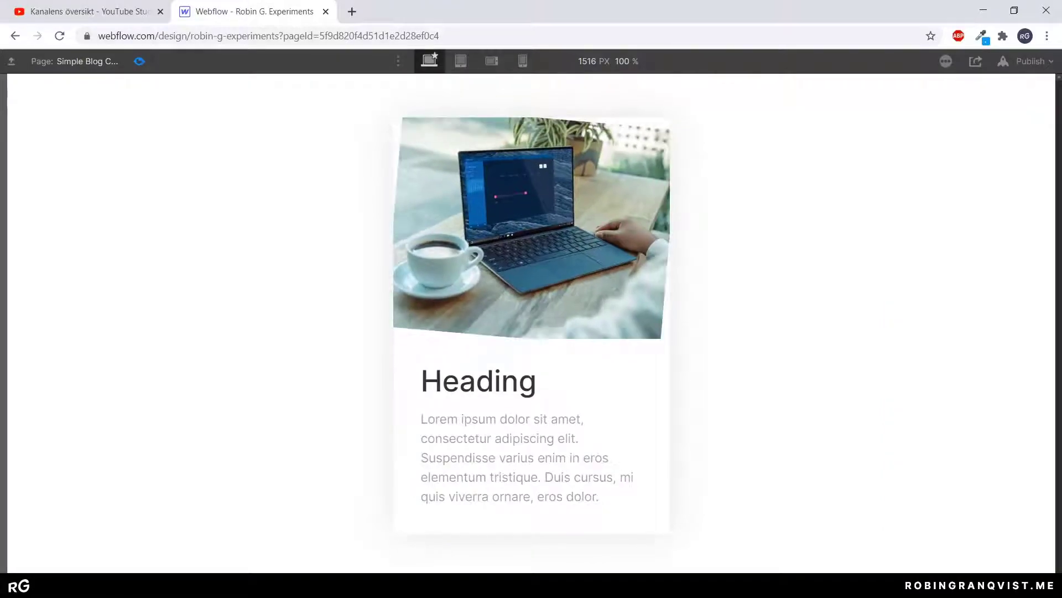
key("ctrl+shift+p")
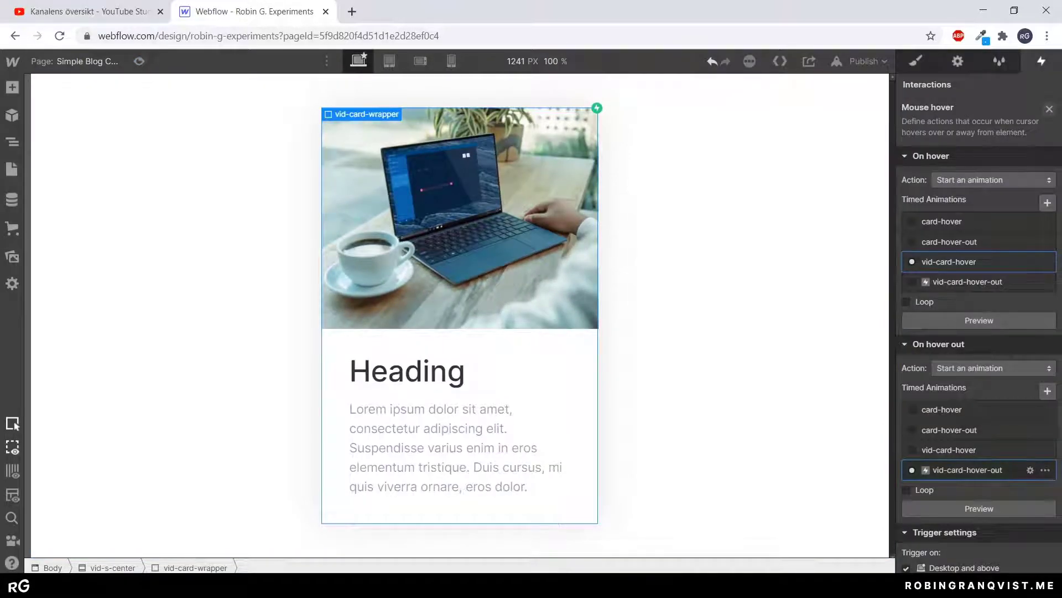
- Set vid-card-wrapper's Rotate action in vid-card-hover-out to Ease In Out easing and 0.15 seconds duration, and save the animation
left_click(991, 470)
scroll(973, 302, "down", 1)
left_click(970, 133)
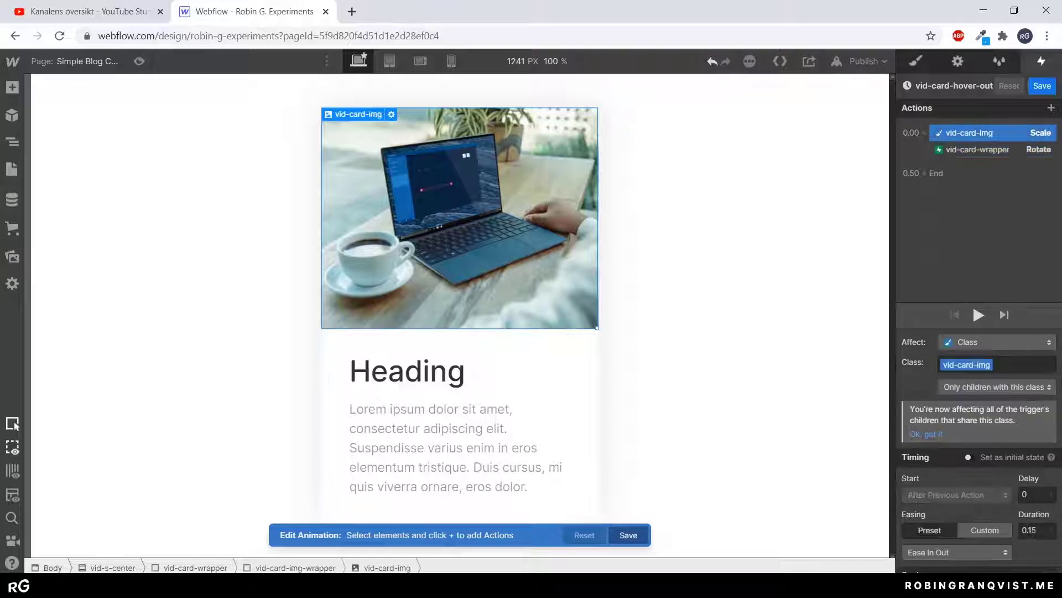
scroll(978, 451, "down", 2)
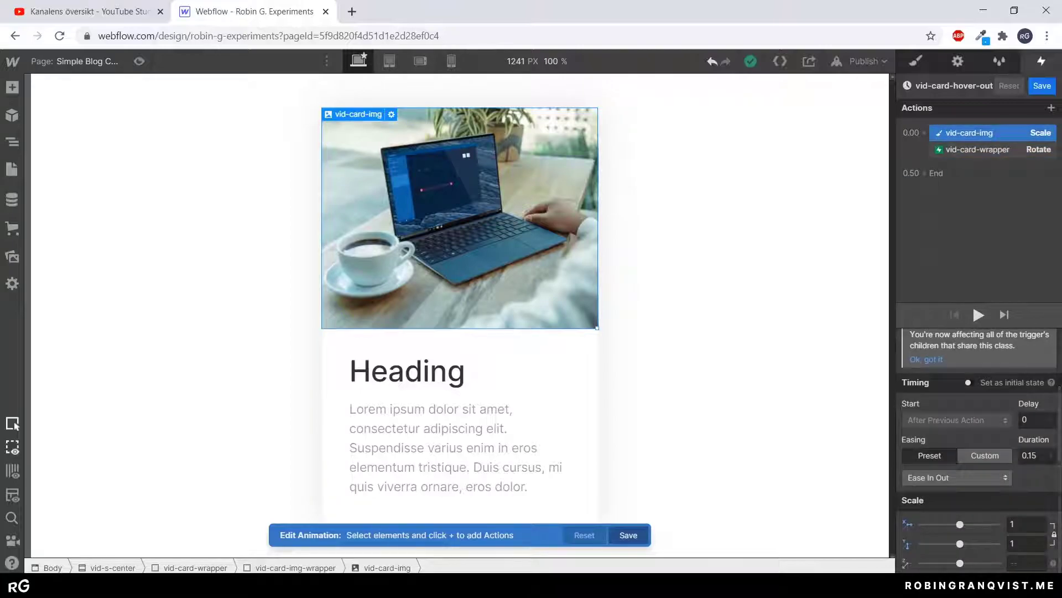
left_click(979, 149)
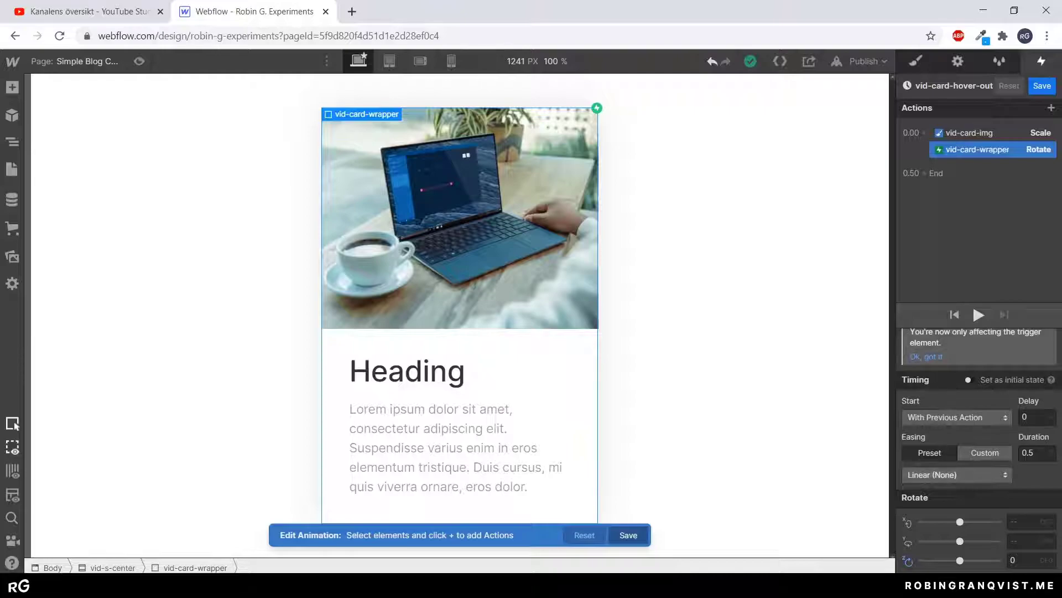
left_click(957, 475)
left_click(936, 143)
left_click_drag(1036, 452, 1029, 453)
type("15")
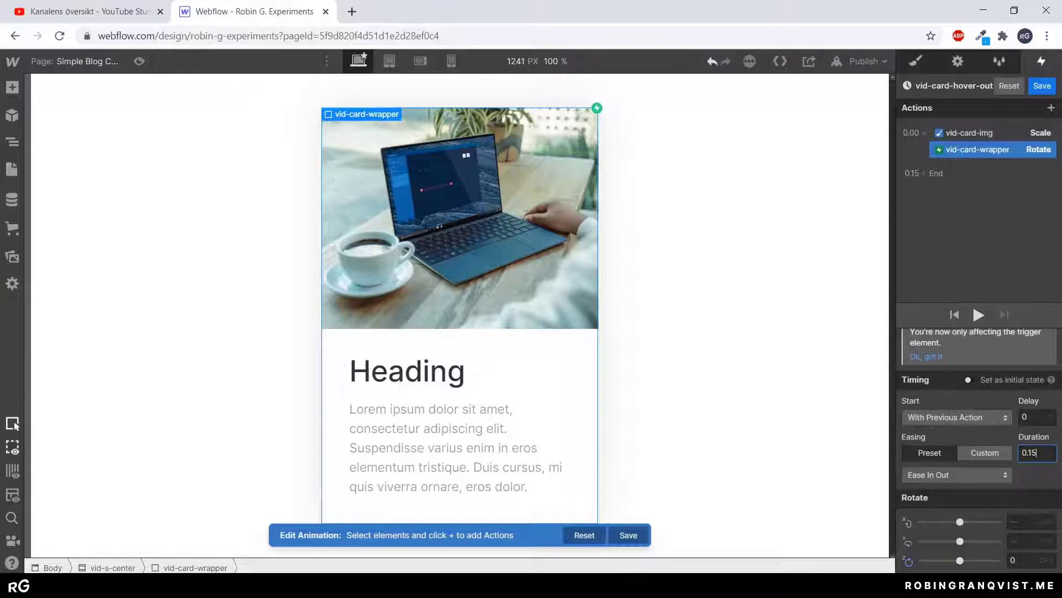
left_click(1042, 85)
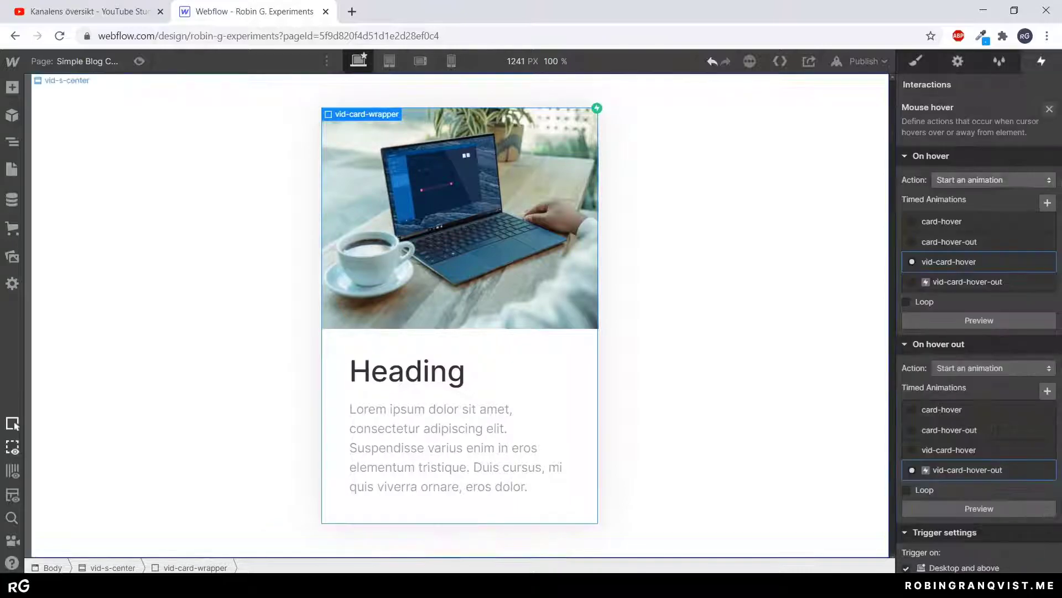
- Check the settings of the non-initial Scale action in the vid-card-hover animation, and return to the mouse hover settings
left_click(1030, 261)
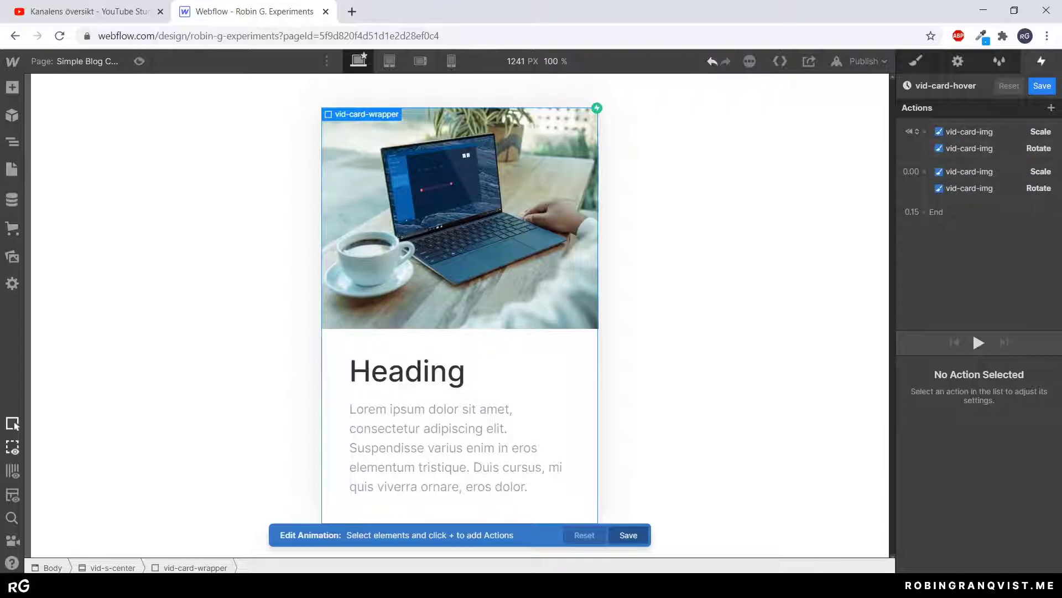
left_click(991, 171)
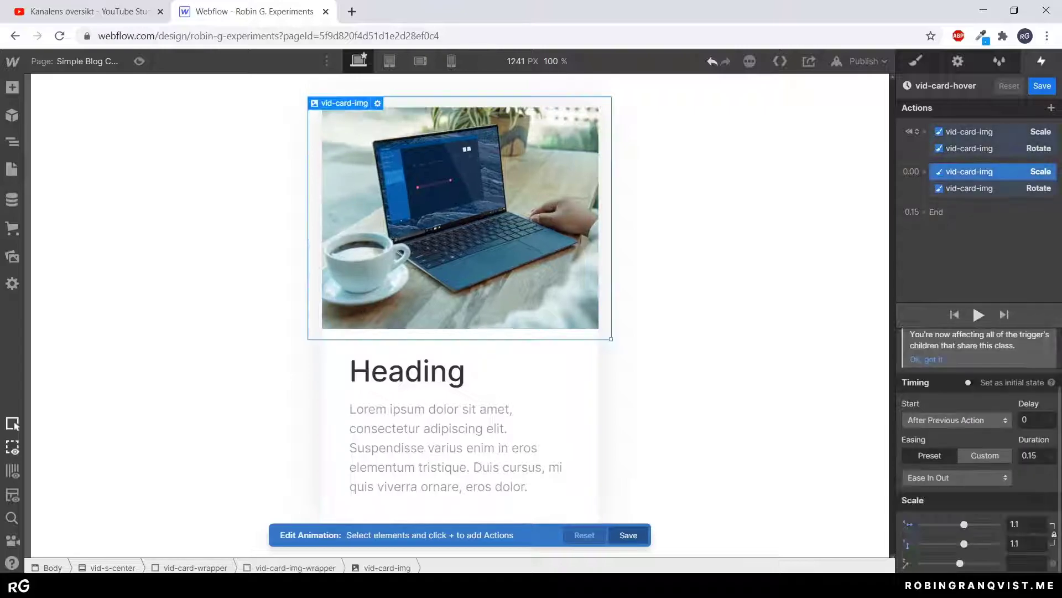
left_click(1043, 86)
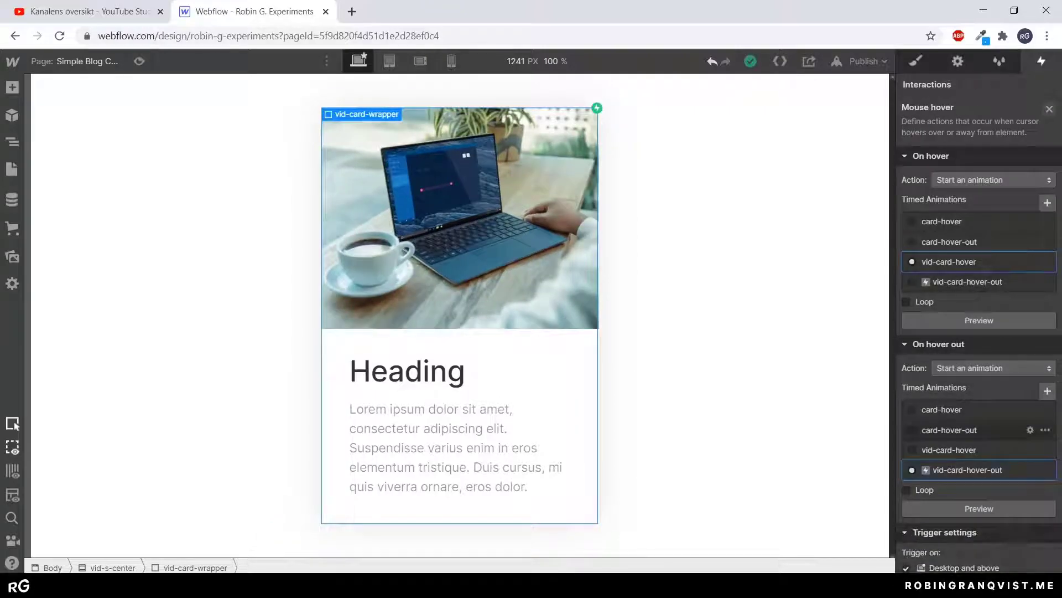
- Delete the vid-card-wrapper Rotate action from the vid-card-hover-out animation
left_click(1031, 470)
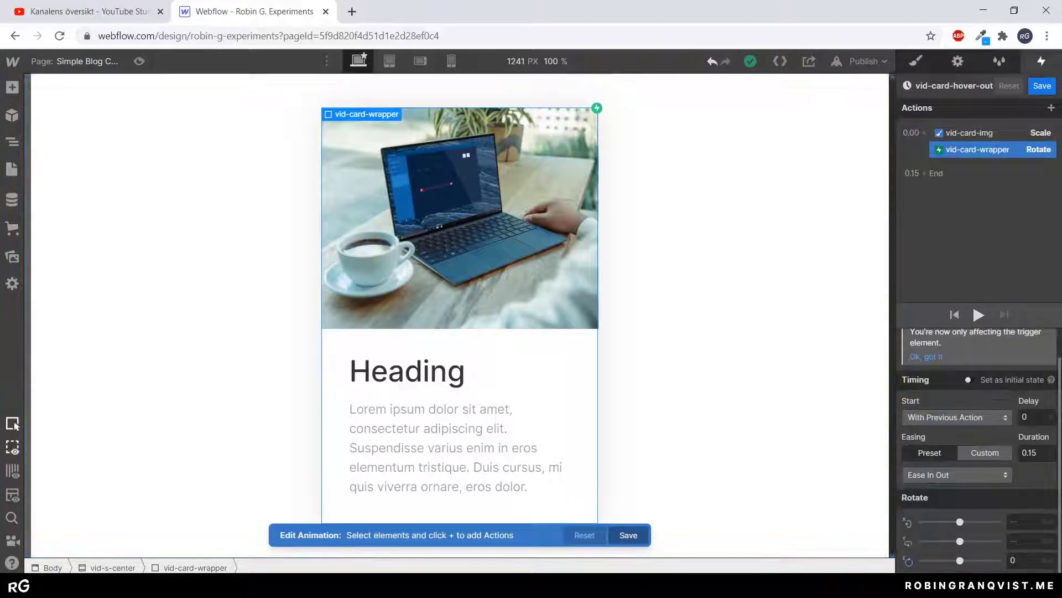
left_click_drag(960, 561, 961, 560)
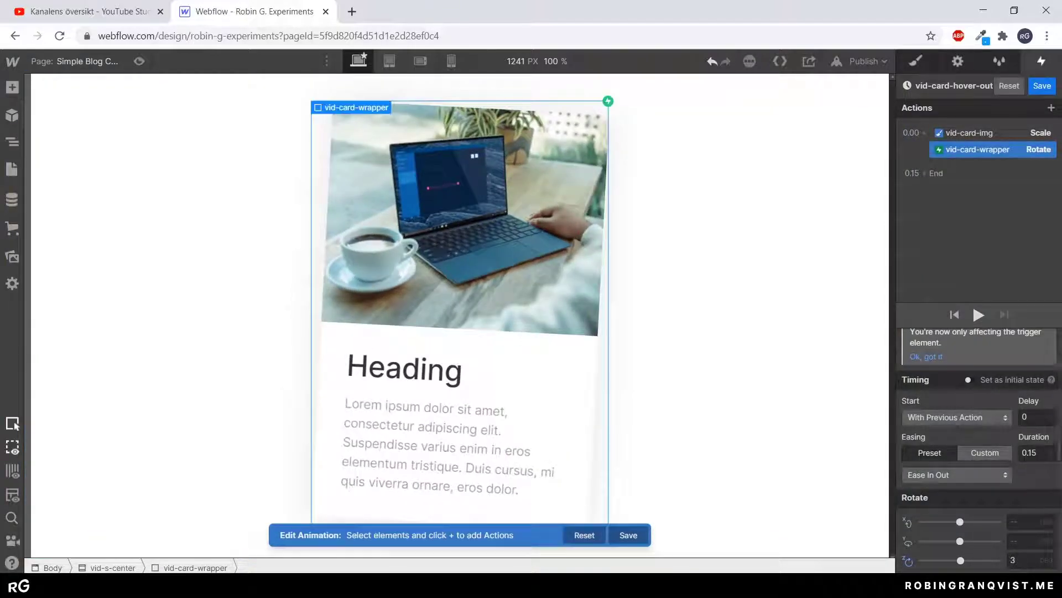
right_click(990, 149)
left_click(985, 173)
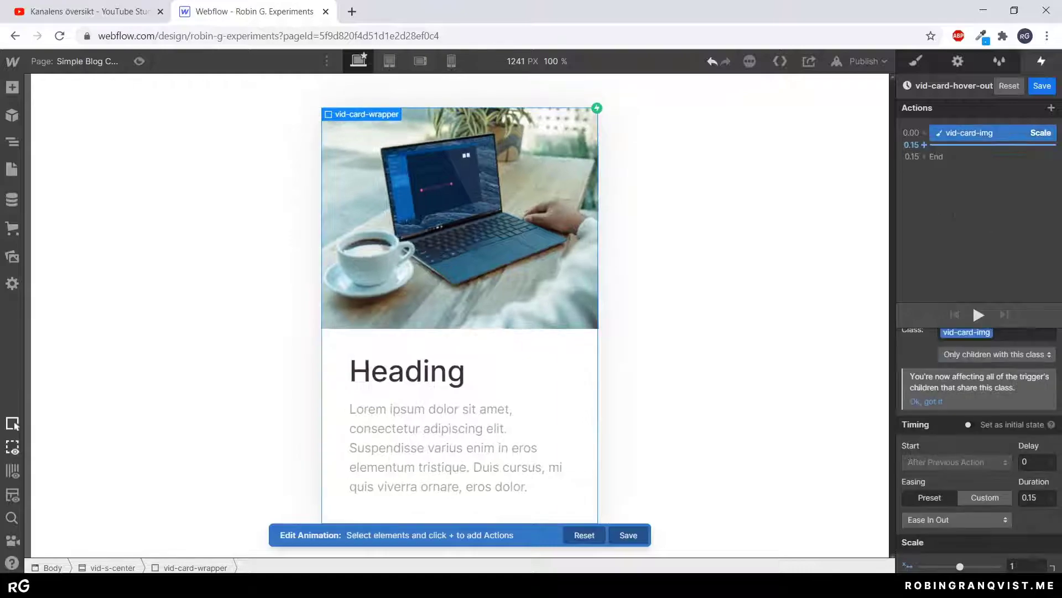
- Add a Rotate action for vid-card-img alongside its hover-out Scale action, with Z rotation 0 degrees, 0.15 seconds duration and Ease In Out easing
left_click(923, 133)
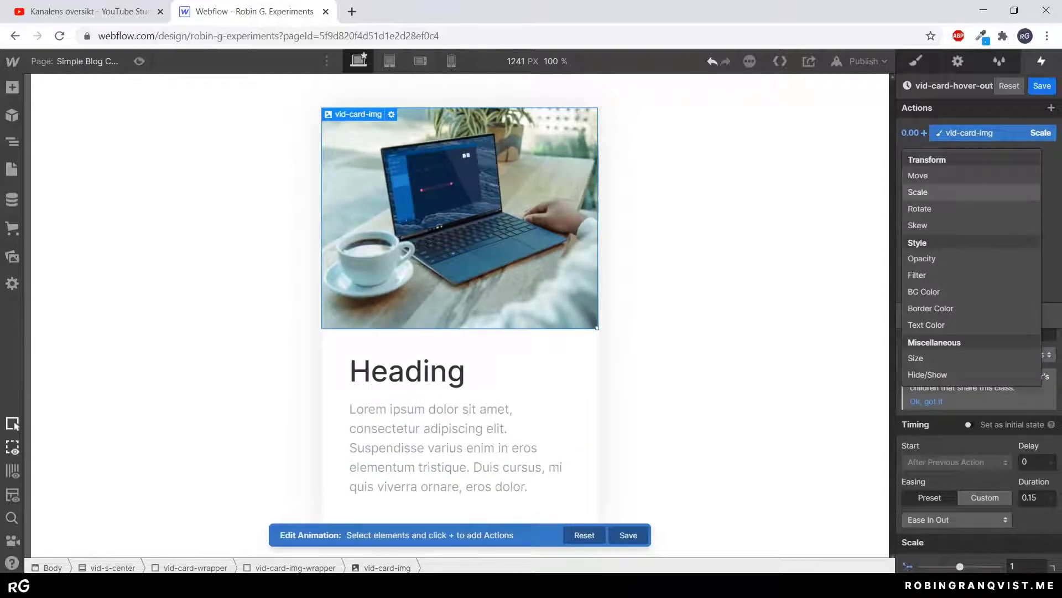
left_click(920, 208)
left_click(1023, 560)
type("0")
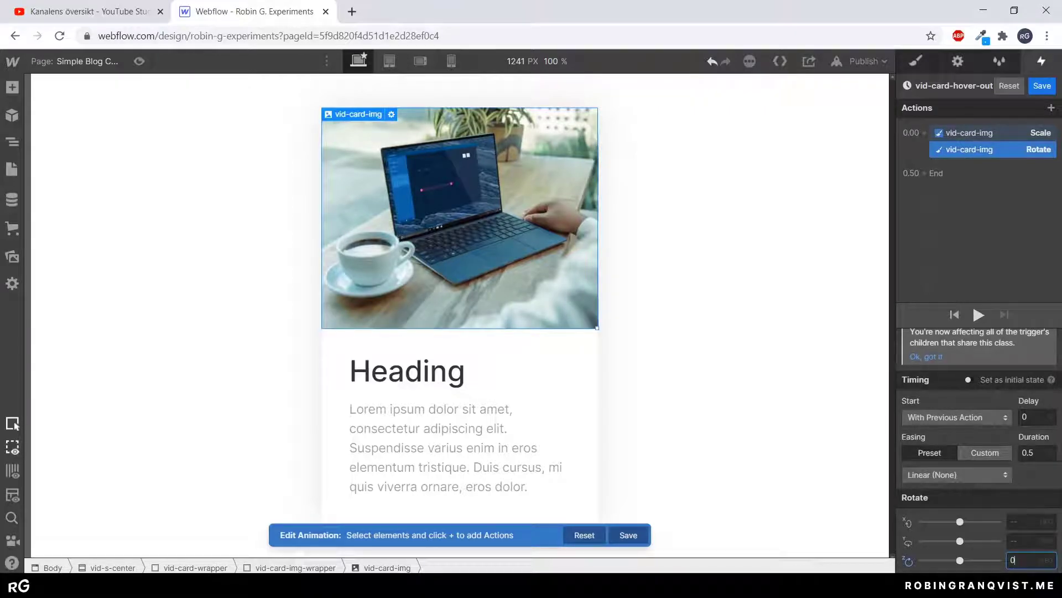
left_click(1036, 452)
key("BackSpace")
type("15")
left_click(957, 475)
left_click(927, 144)
- Save the vid-card-hover-out animation and preview the image's scale and rotation on hover and hover out
left_click(1042, 87)
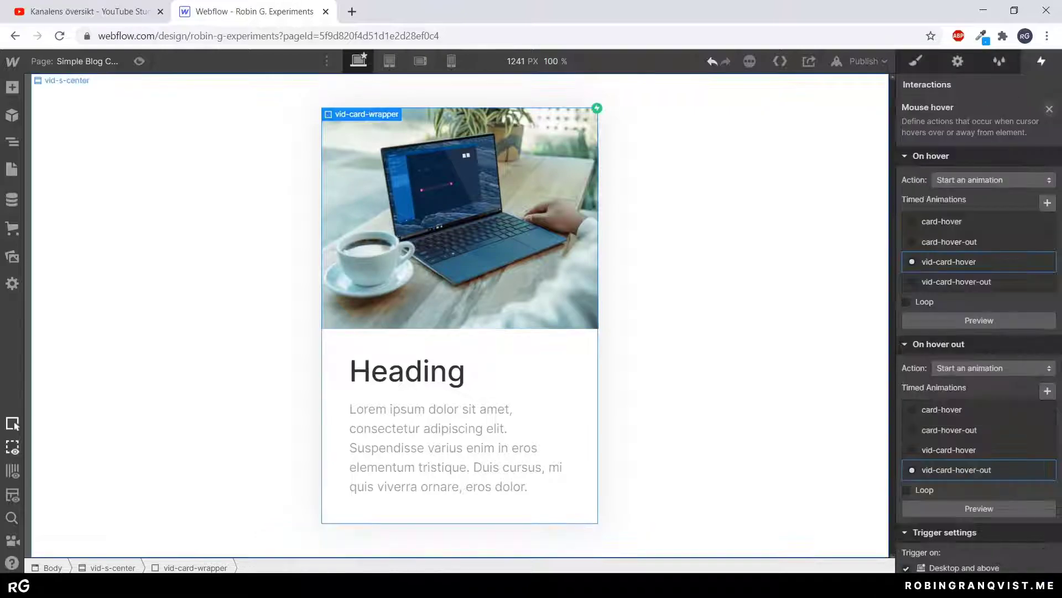
left_click(139, 61)
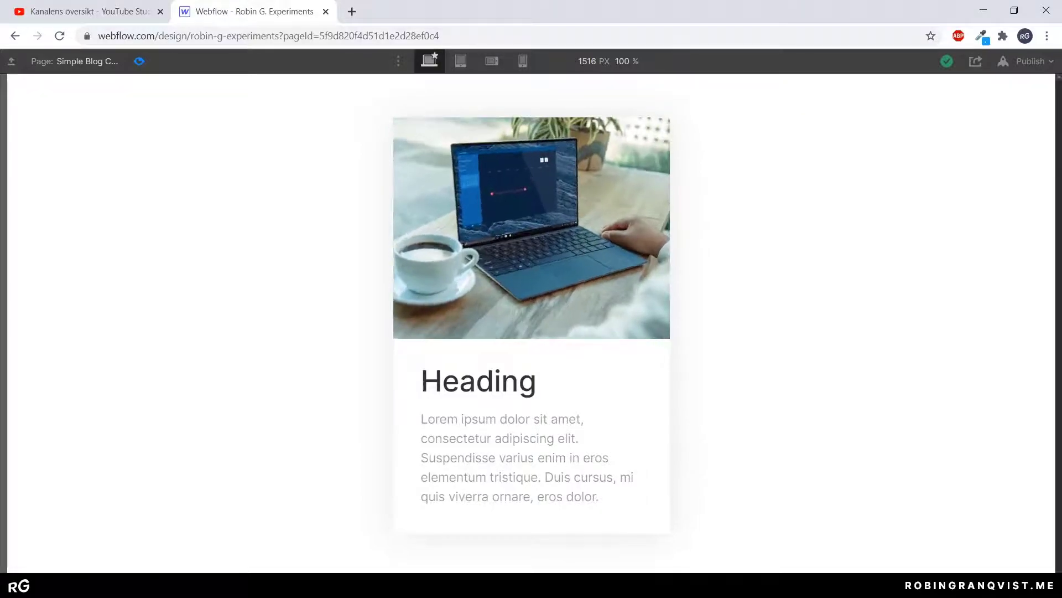
left_click(139, 62)
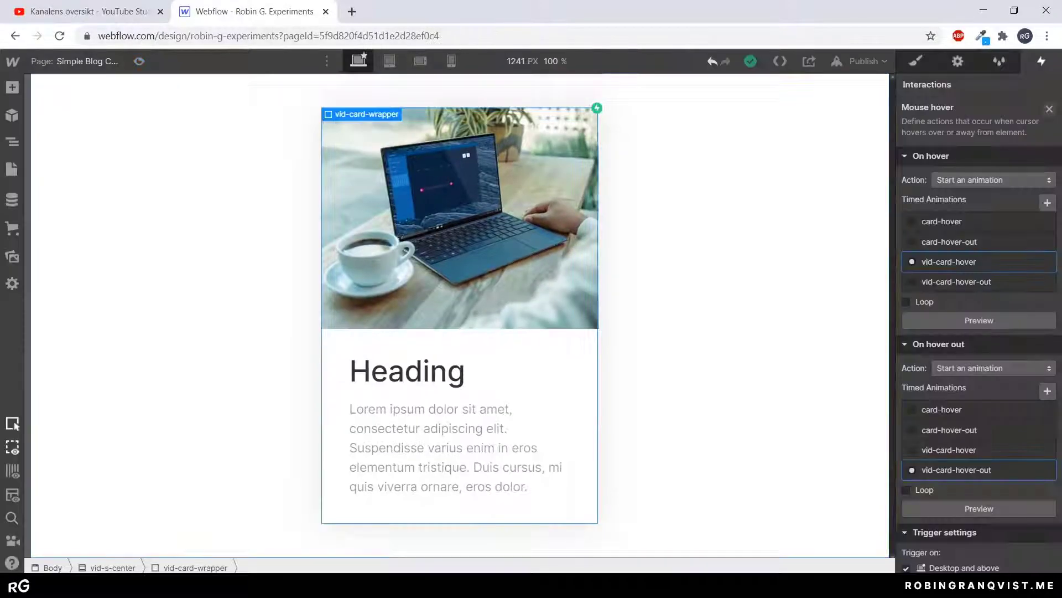
- Set the Z rotation of the non-initial Rotate action for vid-card-img in vid-card-hover to 3 degrees
left_click(1029, 262)
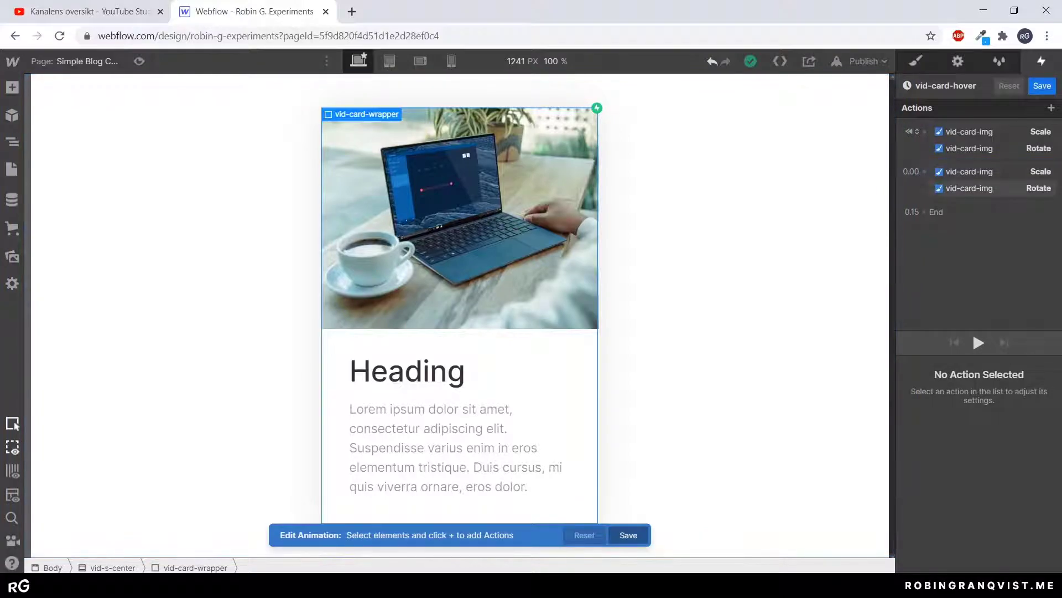
left_click(992, 189)
scroll(978, 452, "down", 2)
left_click(1017, 560)
key("BackSpace")
type("3")
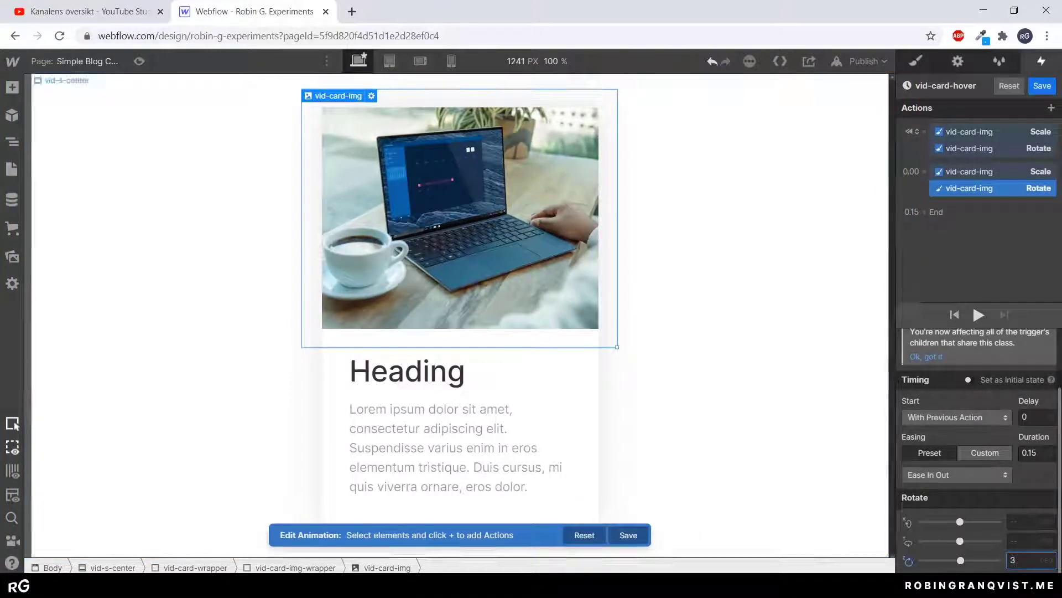
- Save the vid-card-hover animation and preview the image's adjusted rotation on the card
left_click(628, 535)
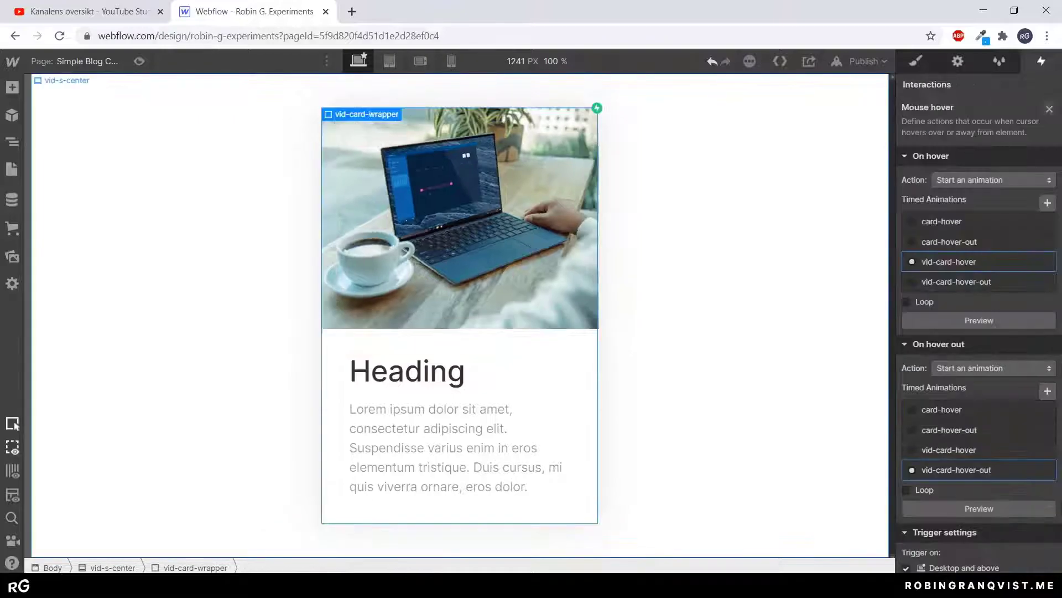
key("ctrl+shift+p")
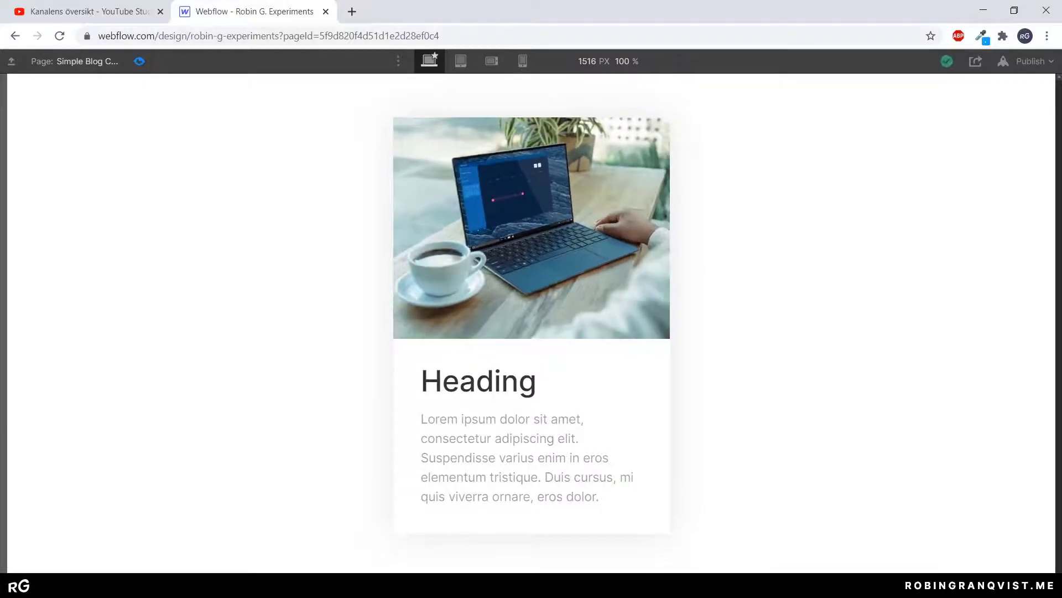
key("ctrl+shift+p")
- Add a Box Shadow transition to vid-card-wrapper's styles with a duration of 150 ms, and edit its easing
key("s")
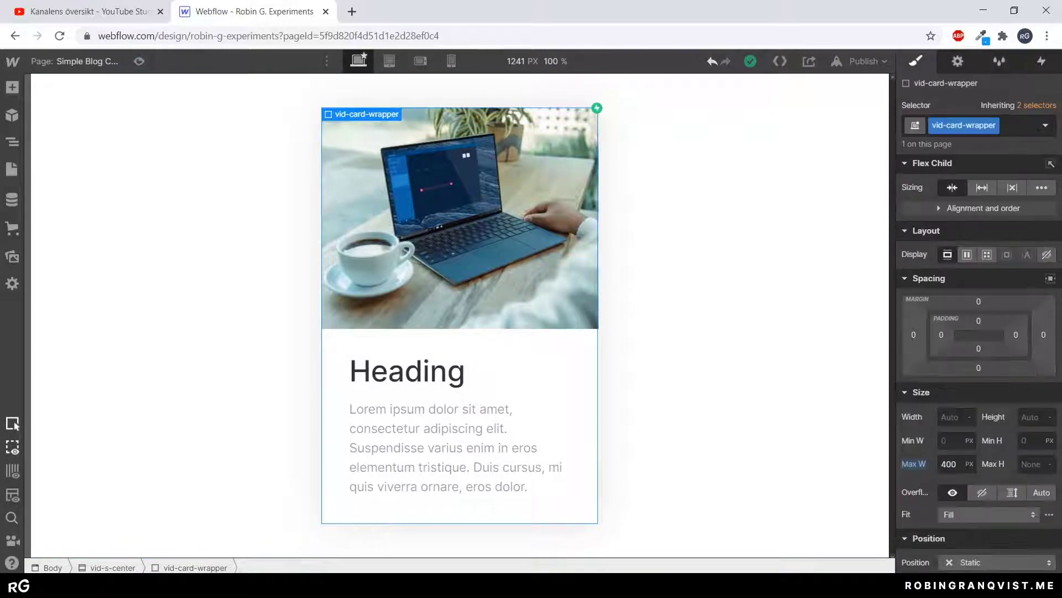
scroll(979, 332, "down", 4)
scroll(979, 332, "down", 6)
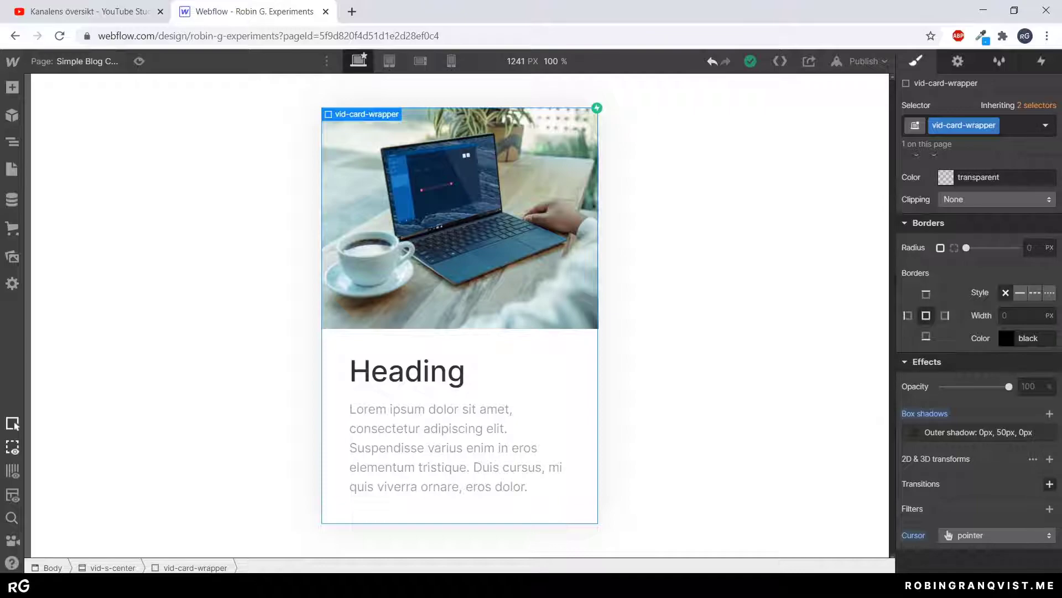
left_click(1049, 483)
left_click(994, 426)
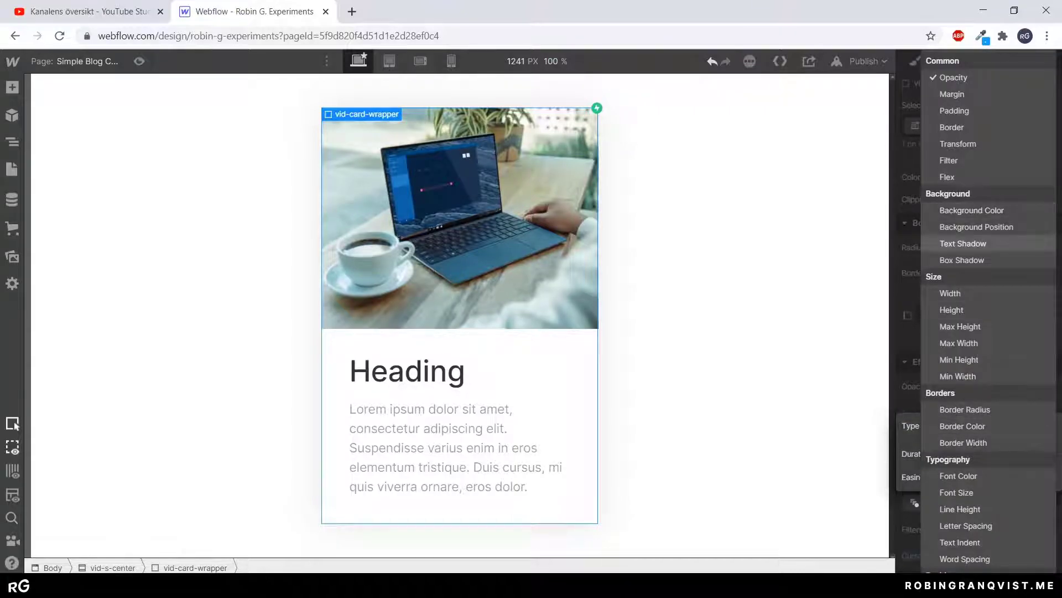
left_click(896, 259)
left_click(1020, 454)
key("BackSpace")
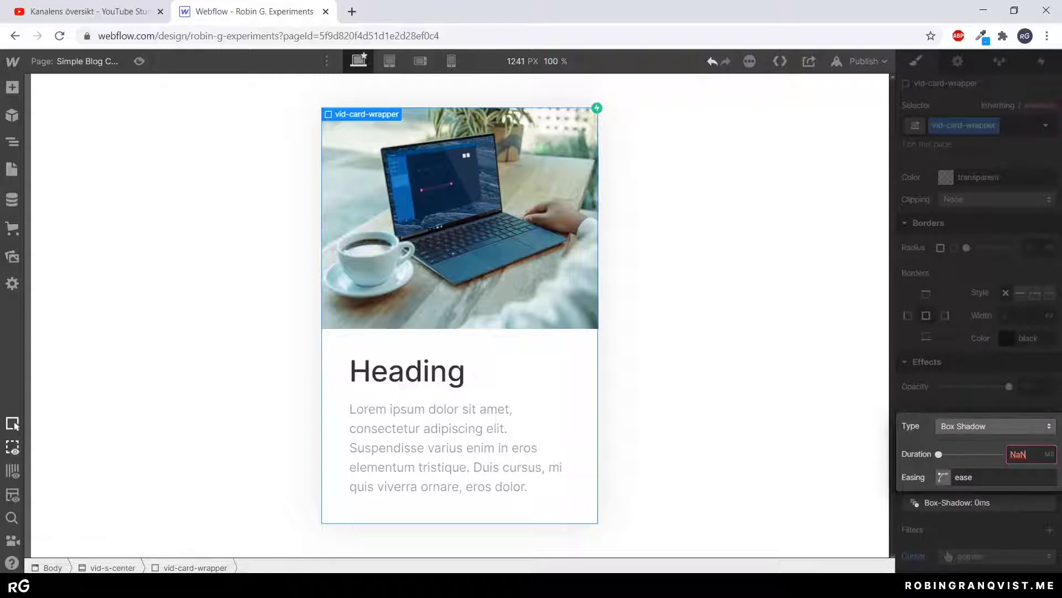
type("150")
key("Tab")
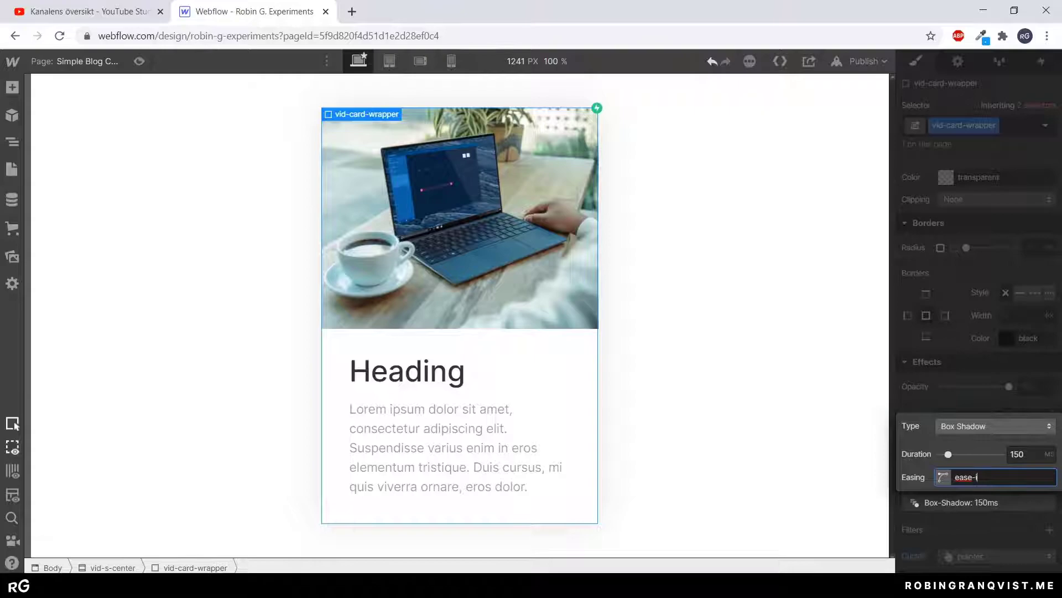
key("Return")
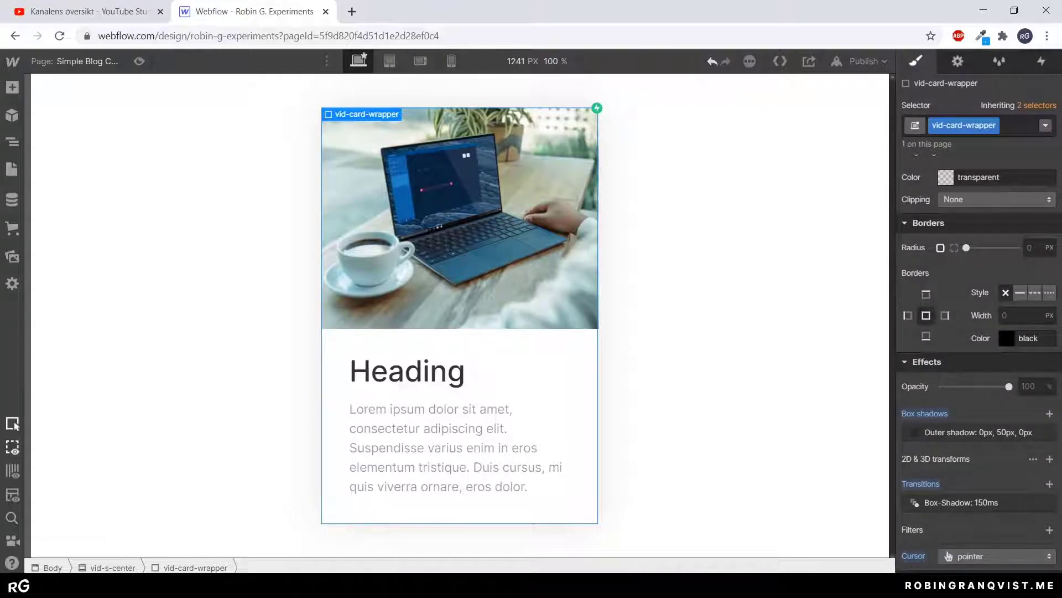
- In vid-card-wrapper's Hover state, set the outer box shadow's color to rgba(0, 0, 0, 0.15) and its blur to 60 px
left_click(1046, 125)
left_click(921, 182)
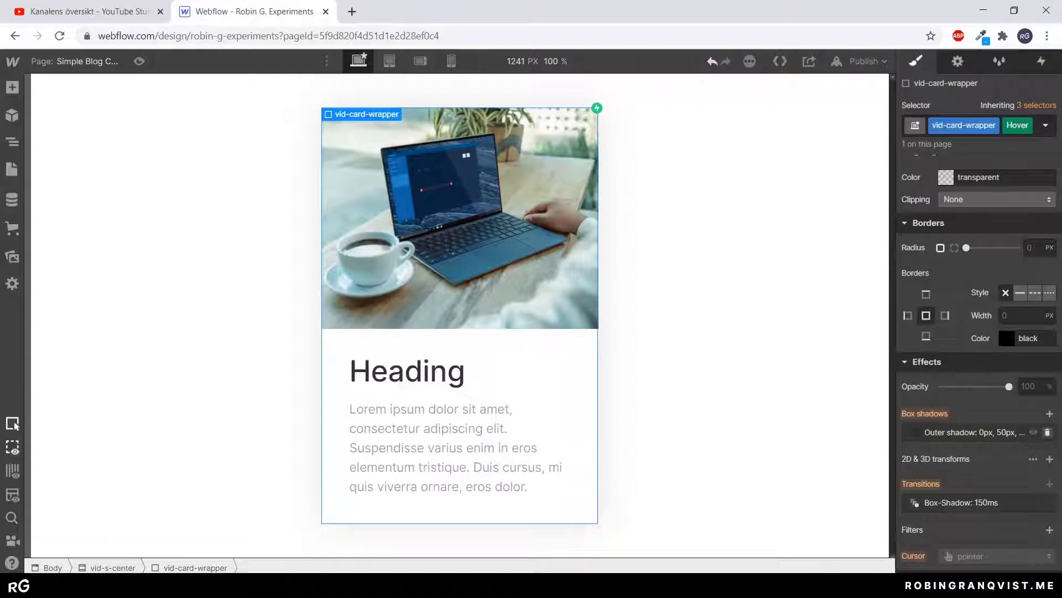
left_click(978, 433)
left_click(1011, 406)
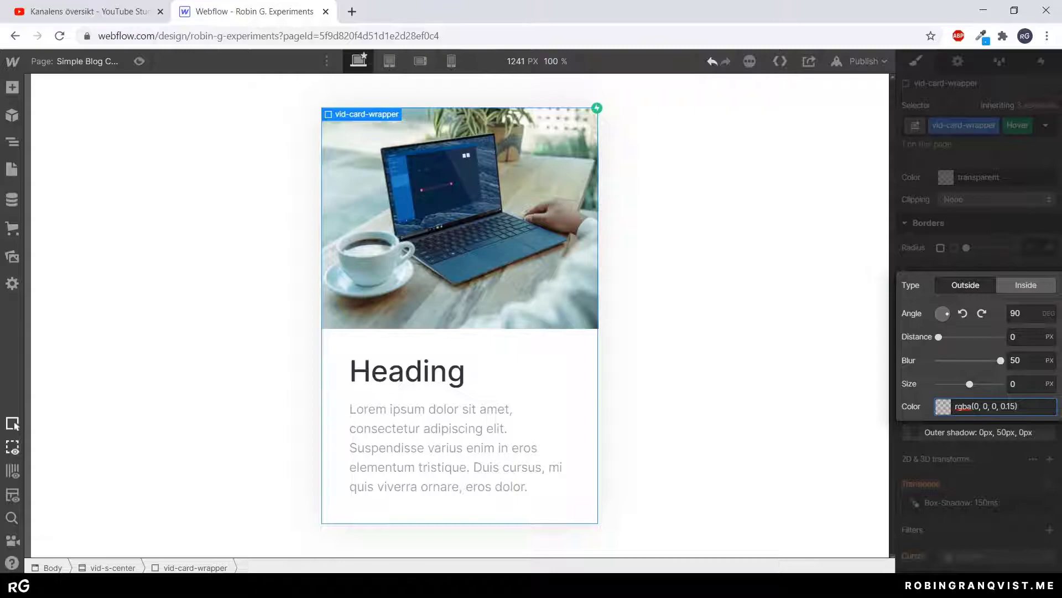
key("Return")
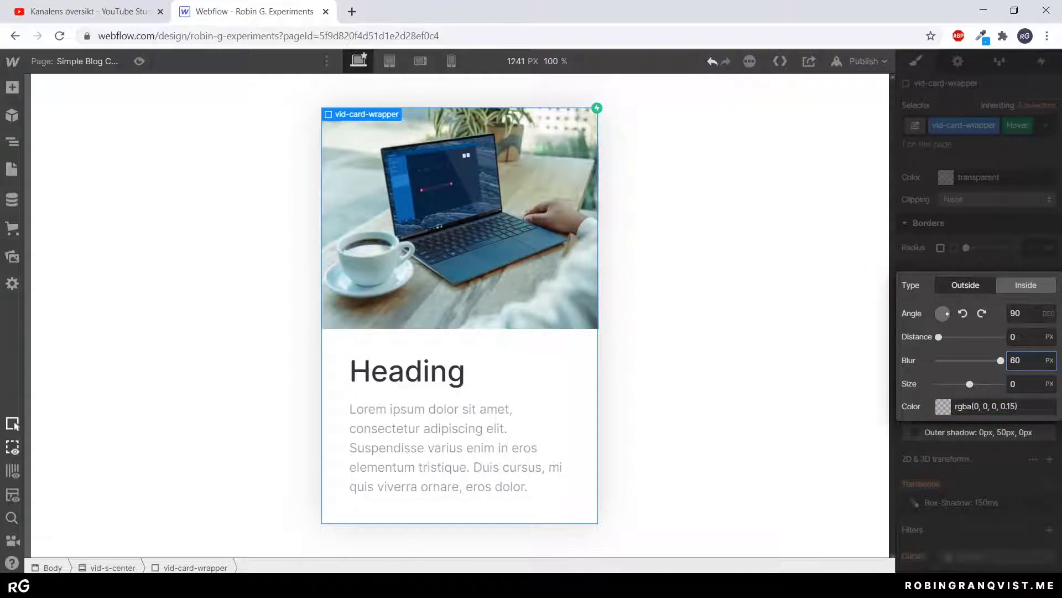
key("Return")
key("Return")
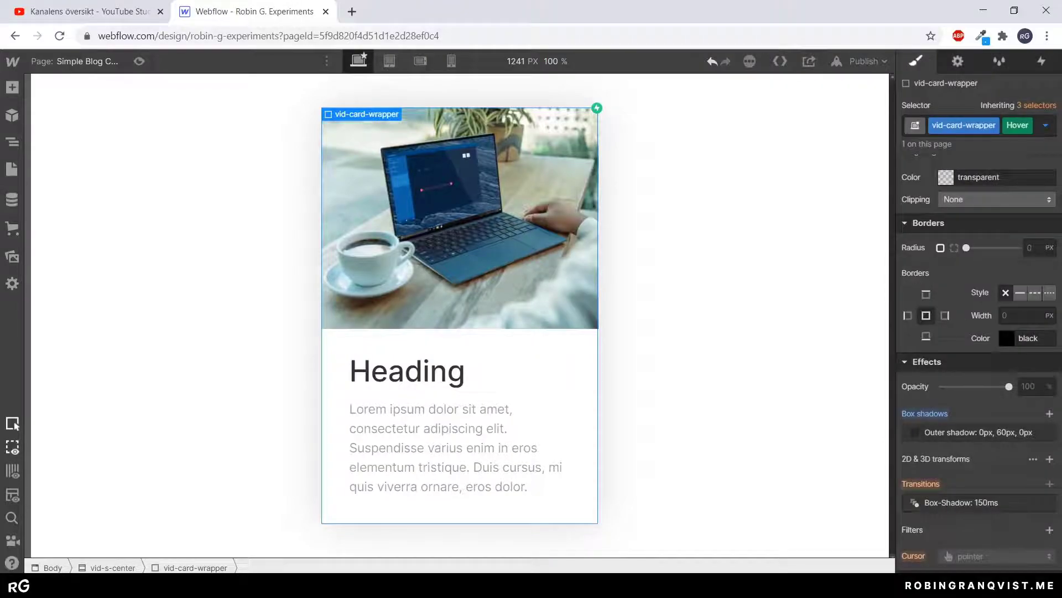
- Switch vid-card-wrapper back to its None state and preview the card's shadow on hover
left_click(1045, 126)
left_click(1008, 168)
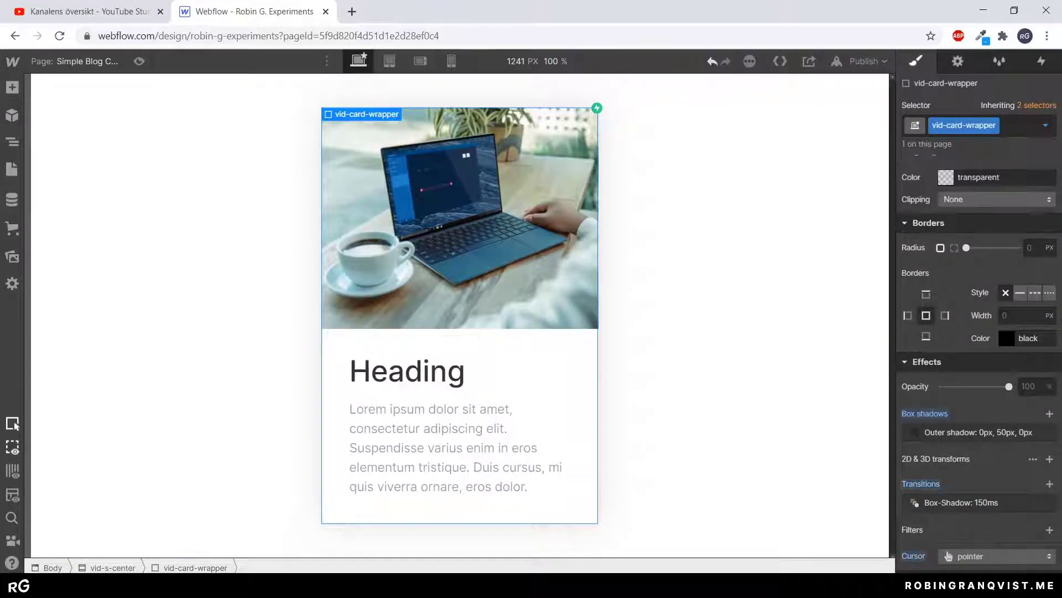
left_click(138, 61)
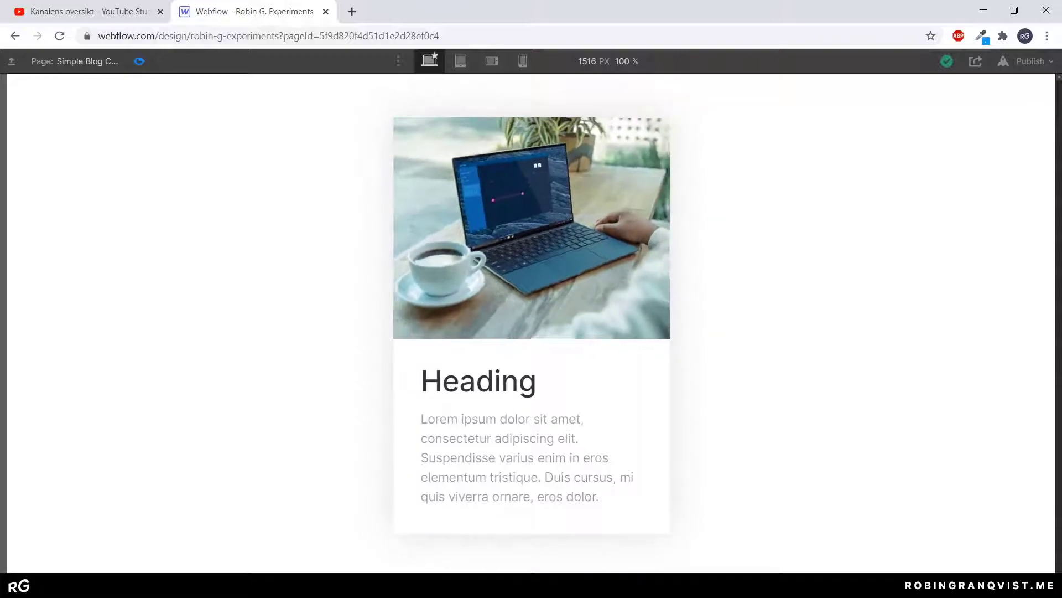
key("ctrl+shift+p")
- Set the color of vid-card-wrapper's outer box shadow in the None state to rgba(0, 0, 0, 0.05)
scroll(977, 354, "down", 12)
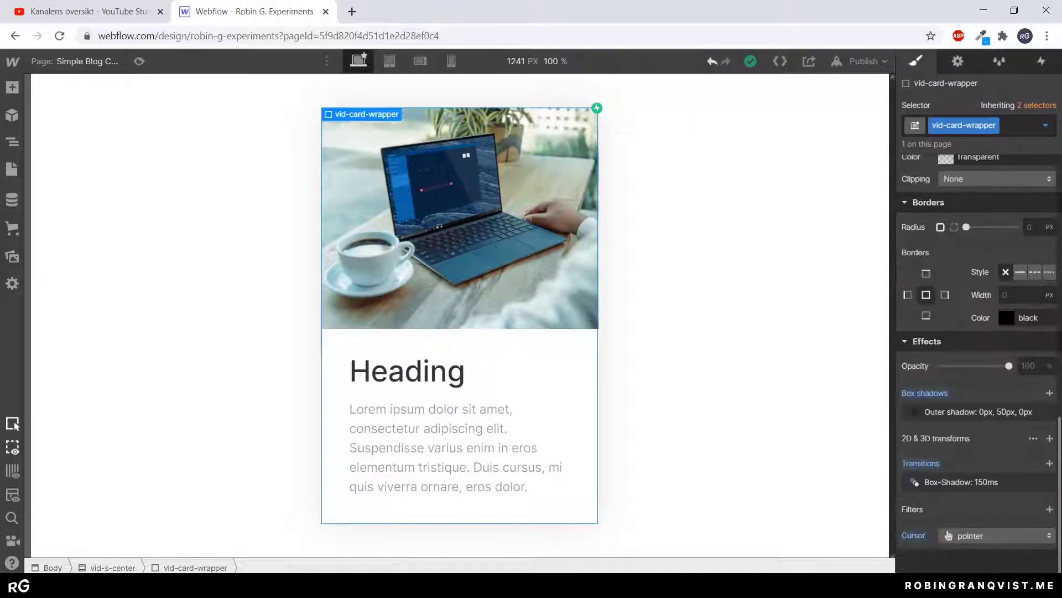
left_click(978, 412)
left_click(1008, 558)
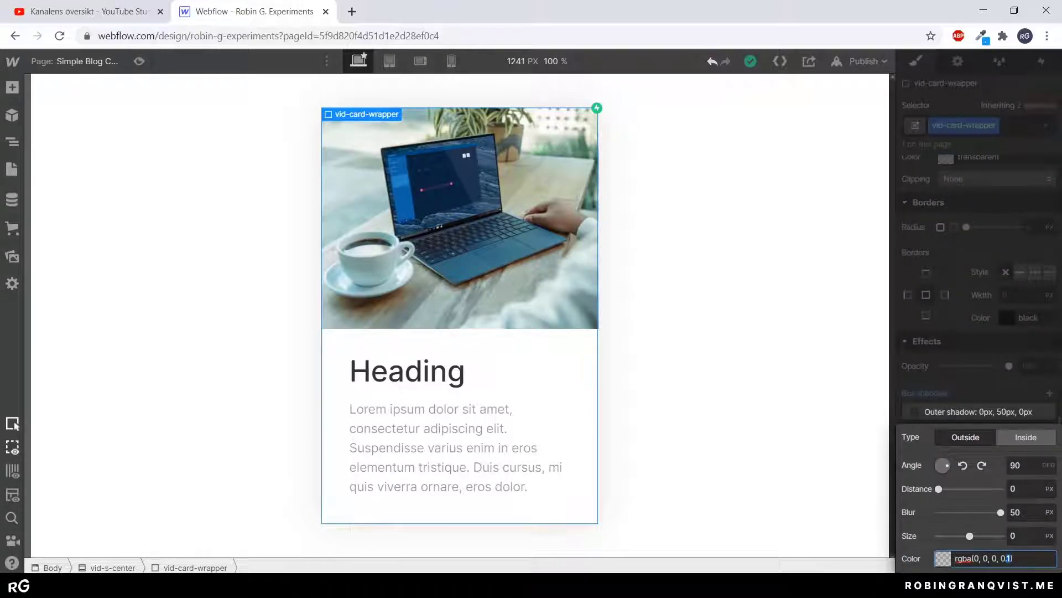
key("Return")
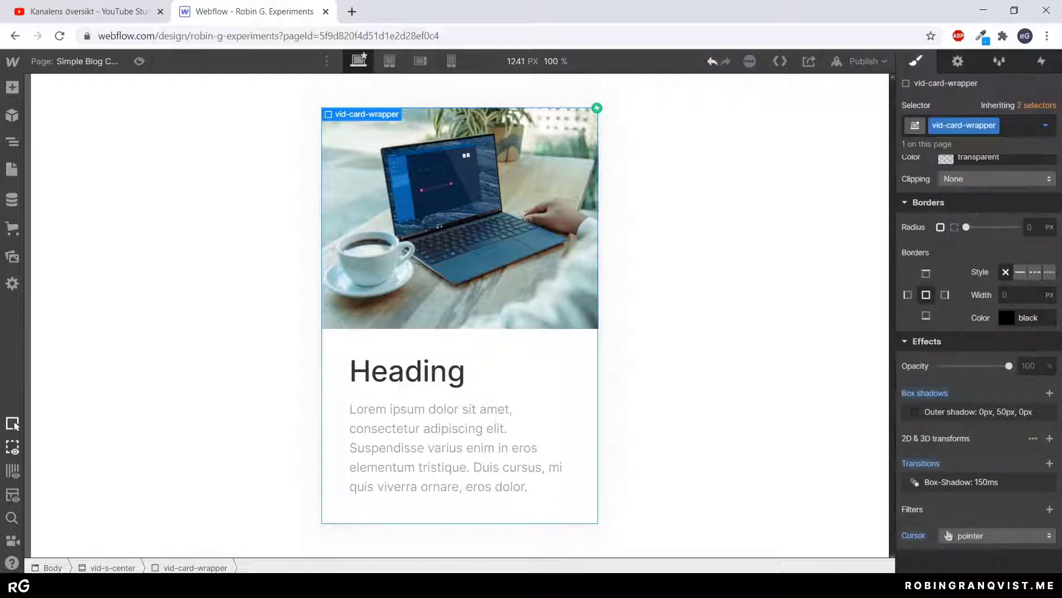
- In vid-card-wrapper's Hover state, set the outer box shadow's color to rgba(0, 0, 0, 0.1) and its blur to 50 px
left_click(1045, 125)
left_click(979, 185)
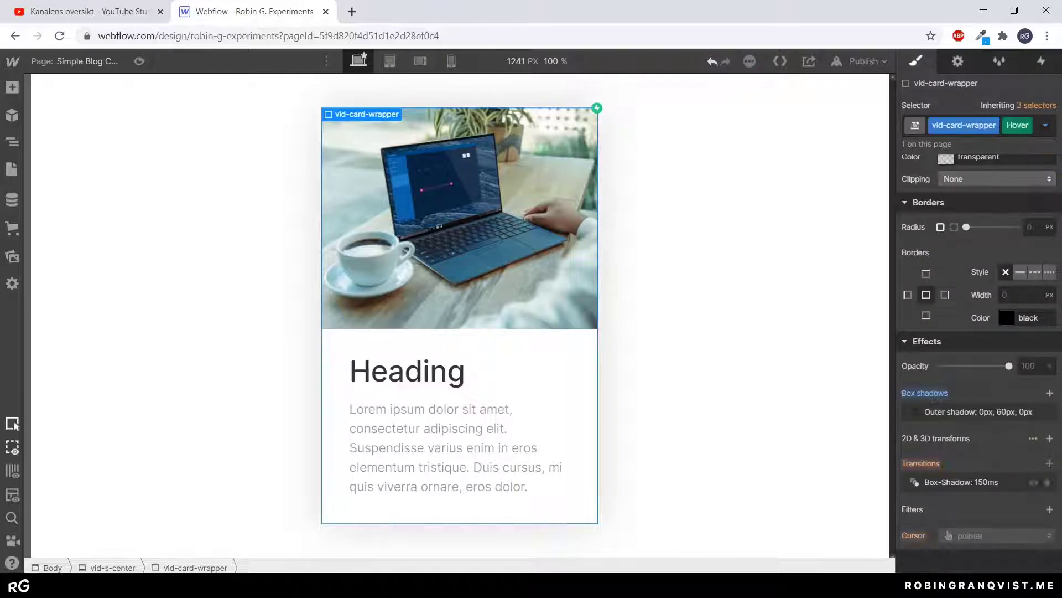
left_click(978, 412)
left_click(1008, 558)
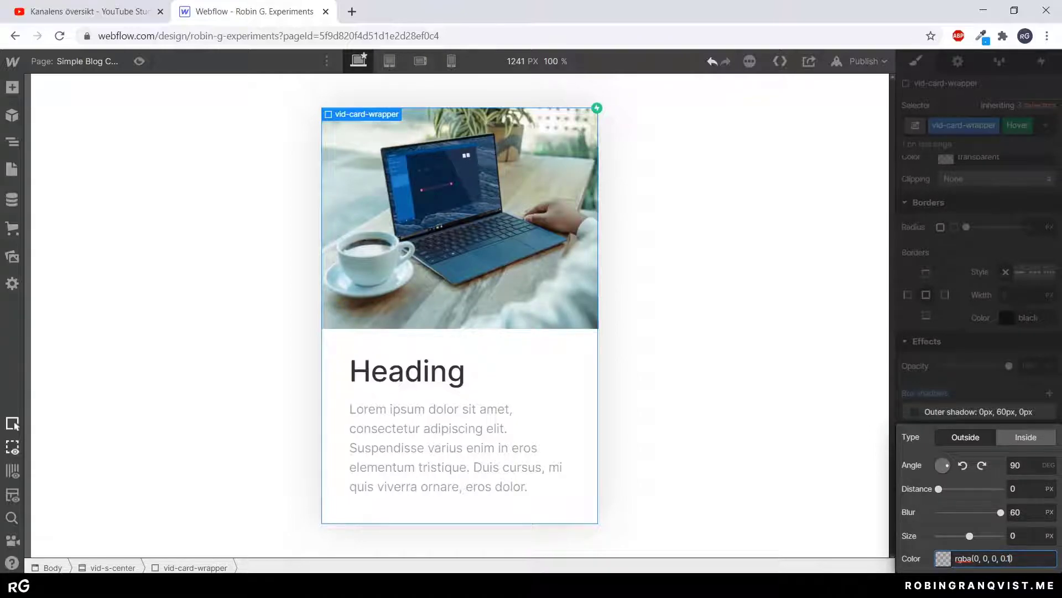
left_click(1021, 512)
key("BackSpace")
type("50")
key("Return")
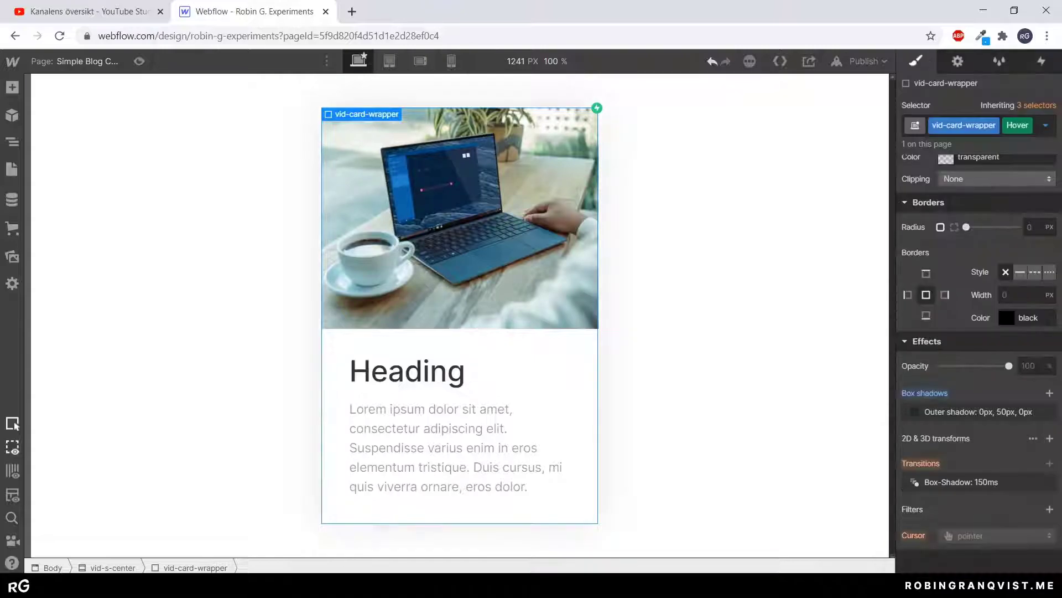
- Return vid-card-wrapper to its None state and preview the card with the adjusted base and hover shadows
left_click(1046, 125)
left_click(929, 168)
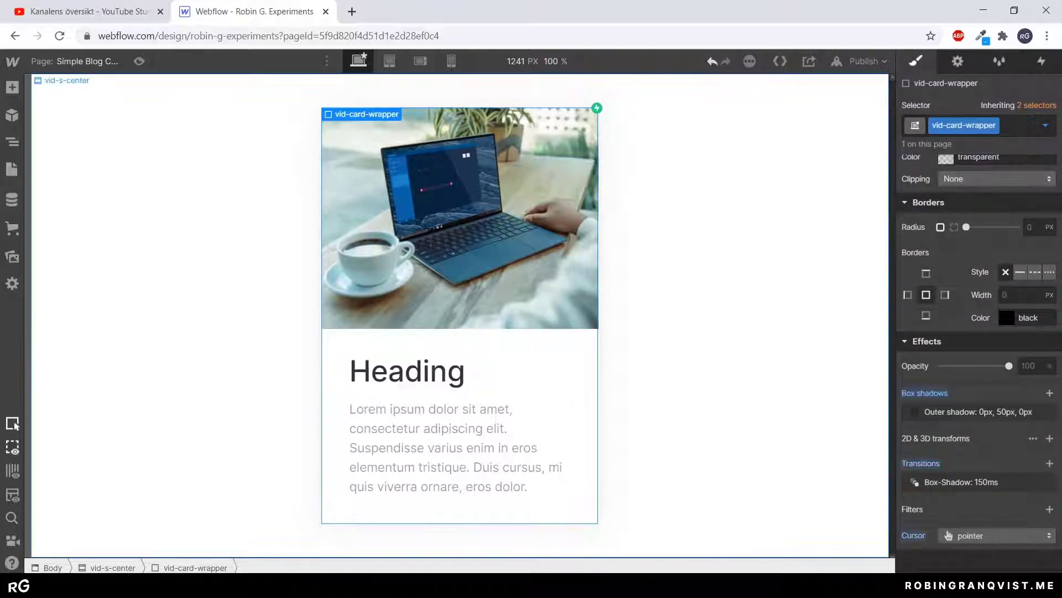
key("ctrl+shift+p")
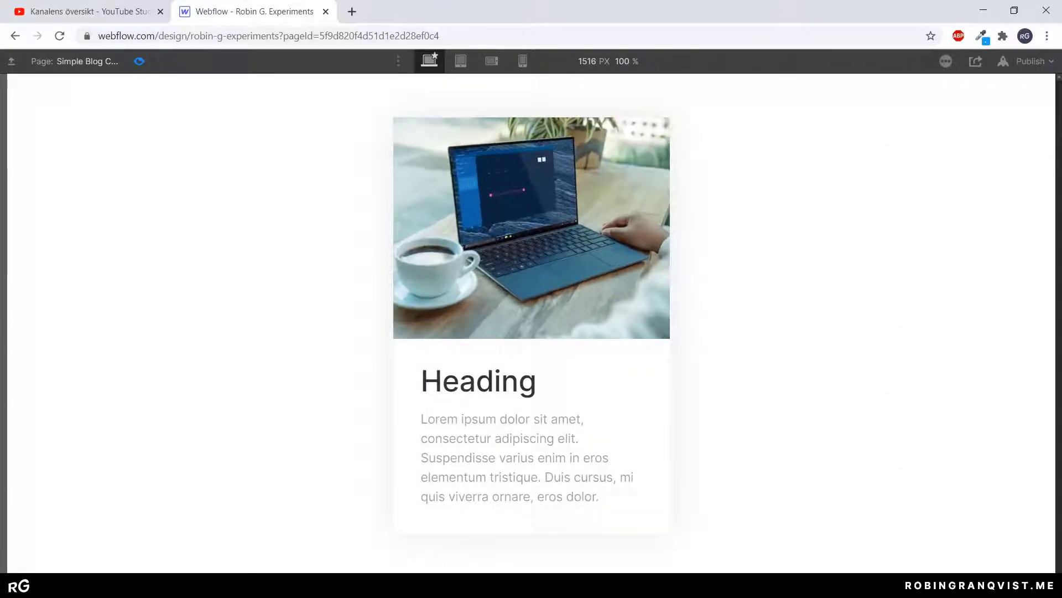
key("ctrl+shift+p")
- Adjust the color opacity of vid-card-wrapper's outer box shadow in the None state and preview the card
scroll(978, 387, "down", 12)
left_click(978, 412)
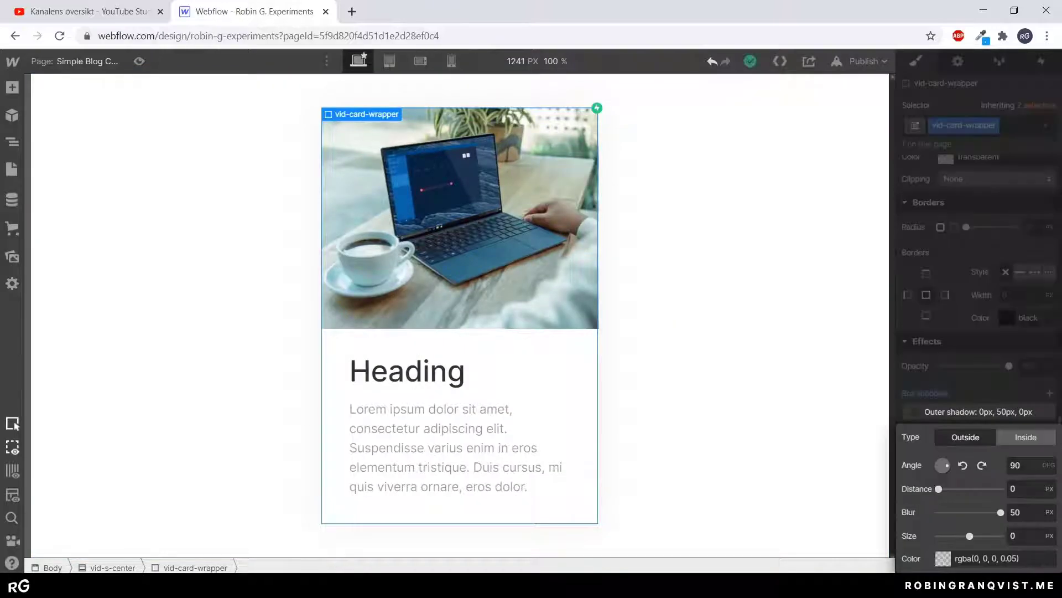
left_click_drag(1017, 558, 1012, 558)
key("Return")
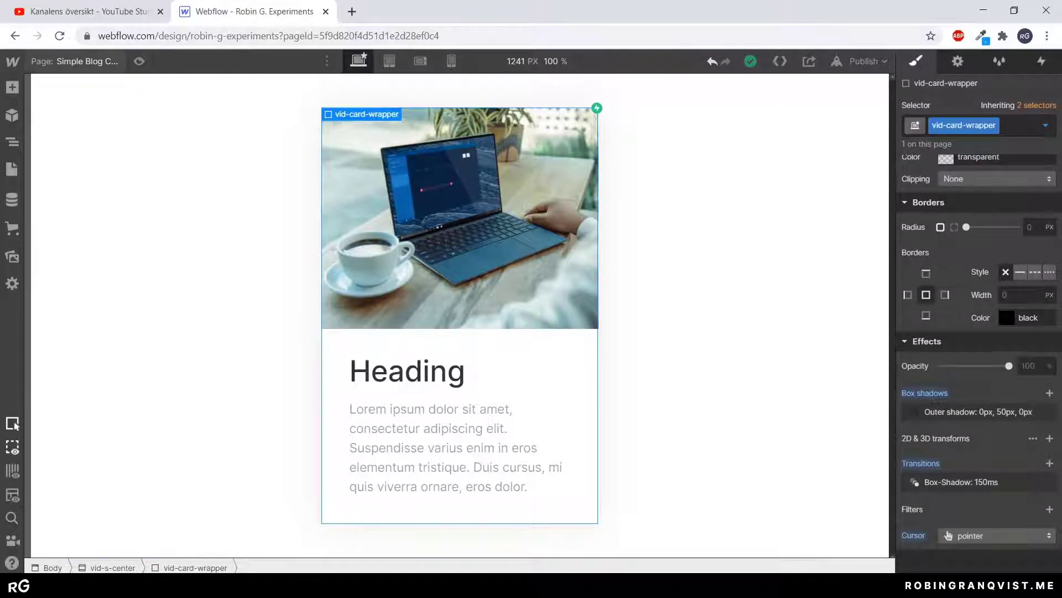
left_click(139, 61)
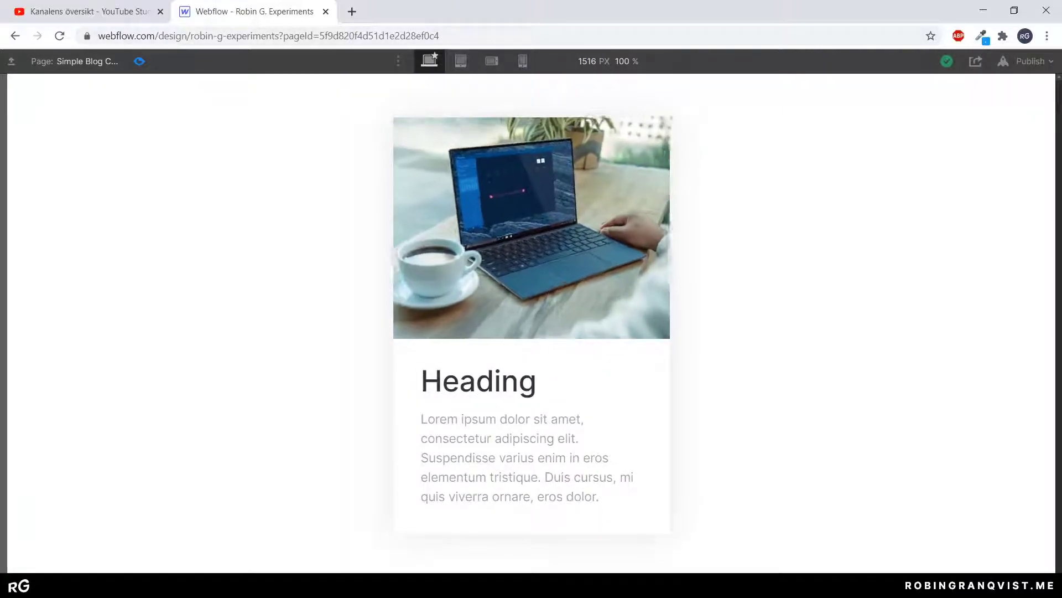